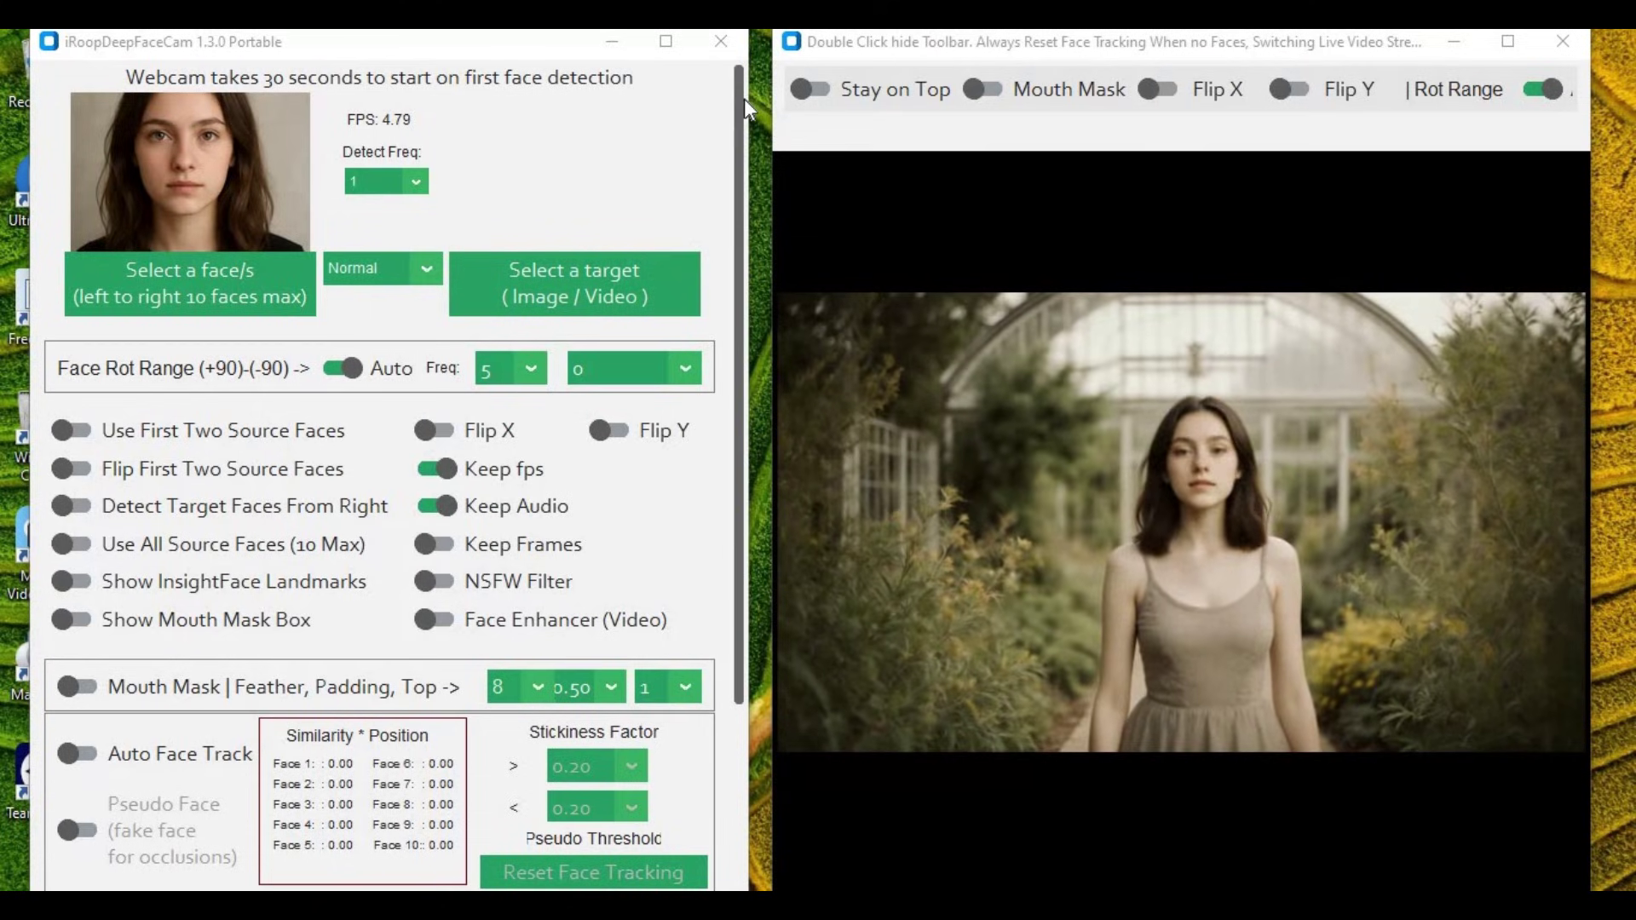
click(746, 241)
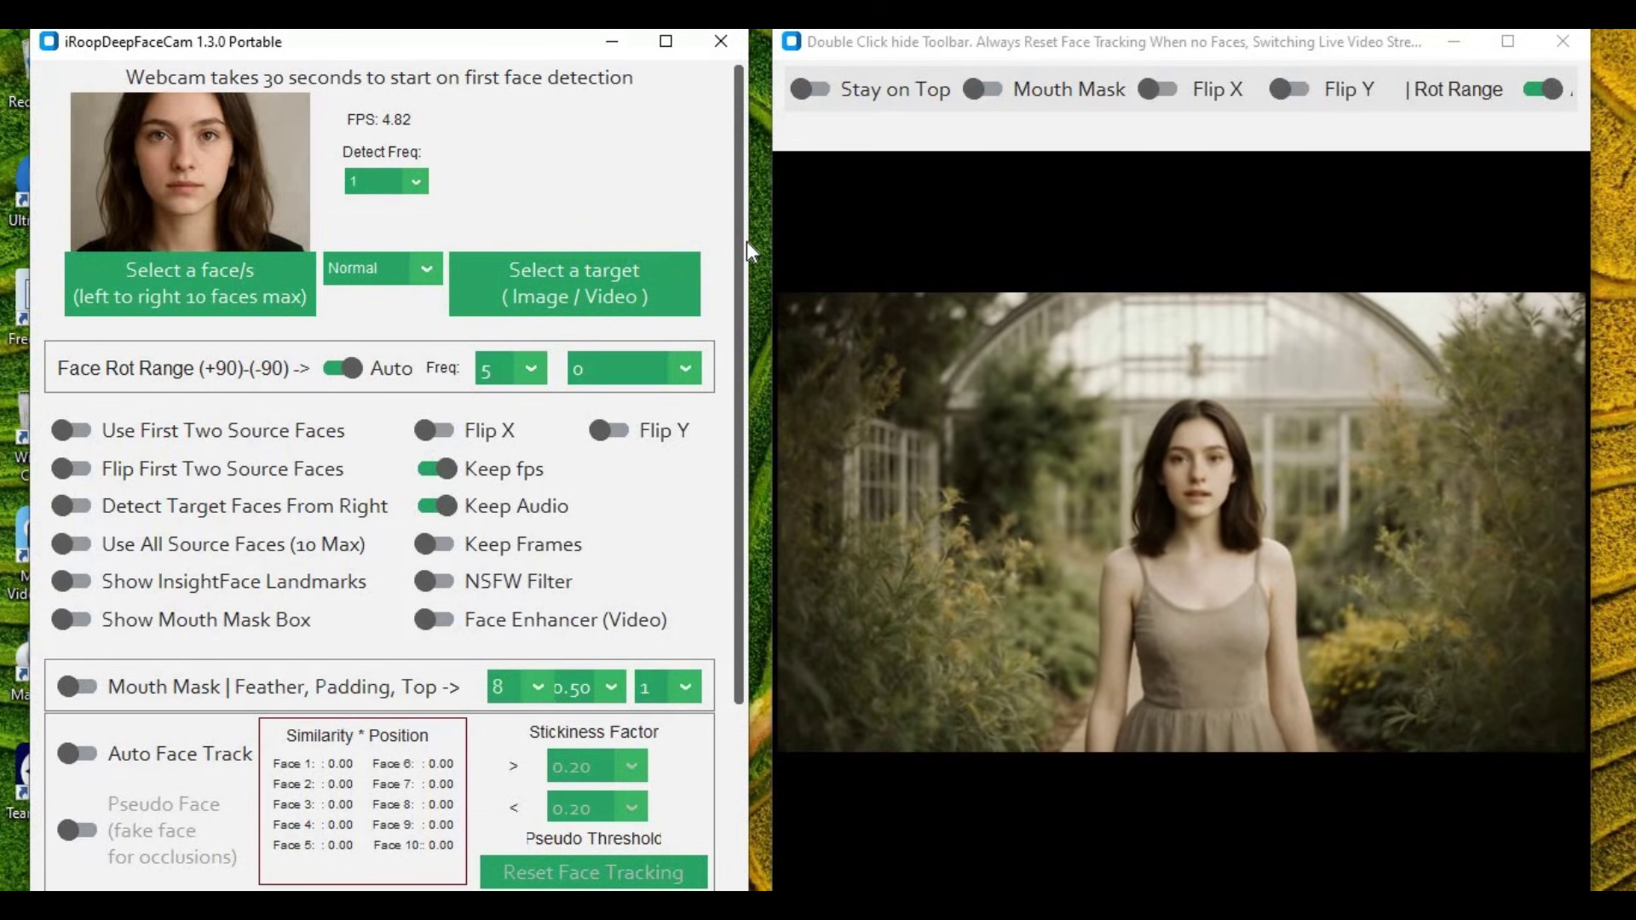
scroll(604, 278, down, 5)
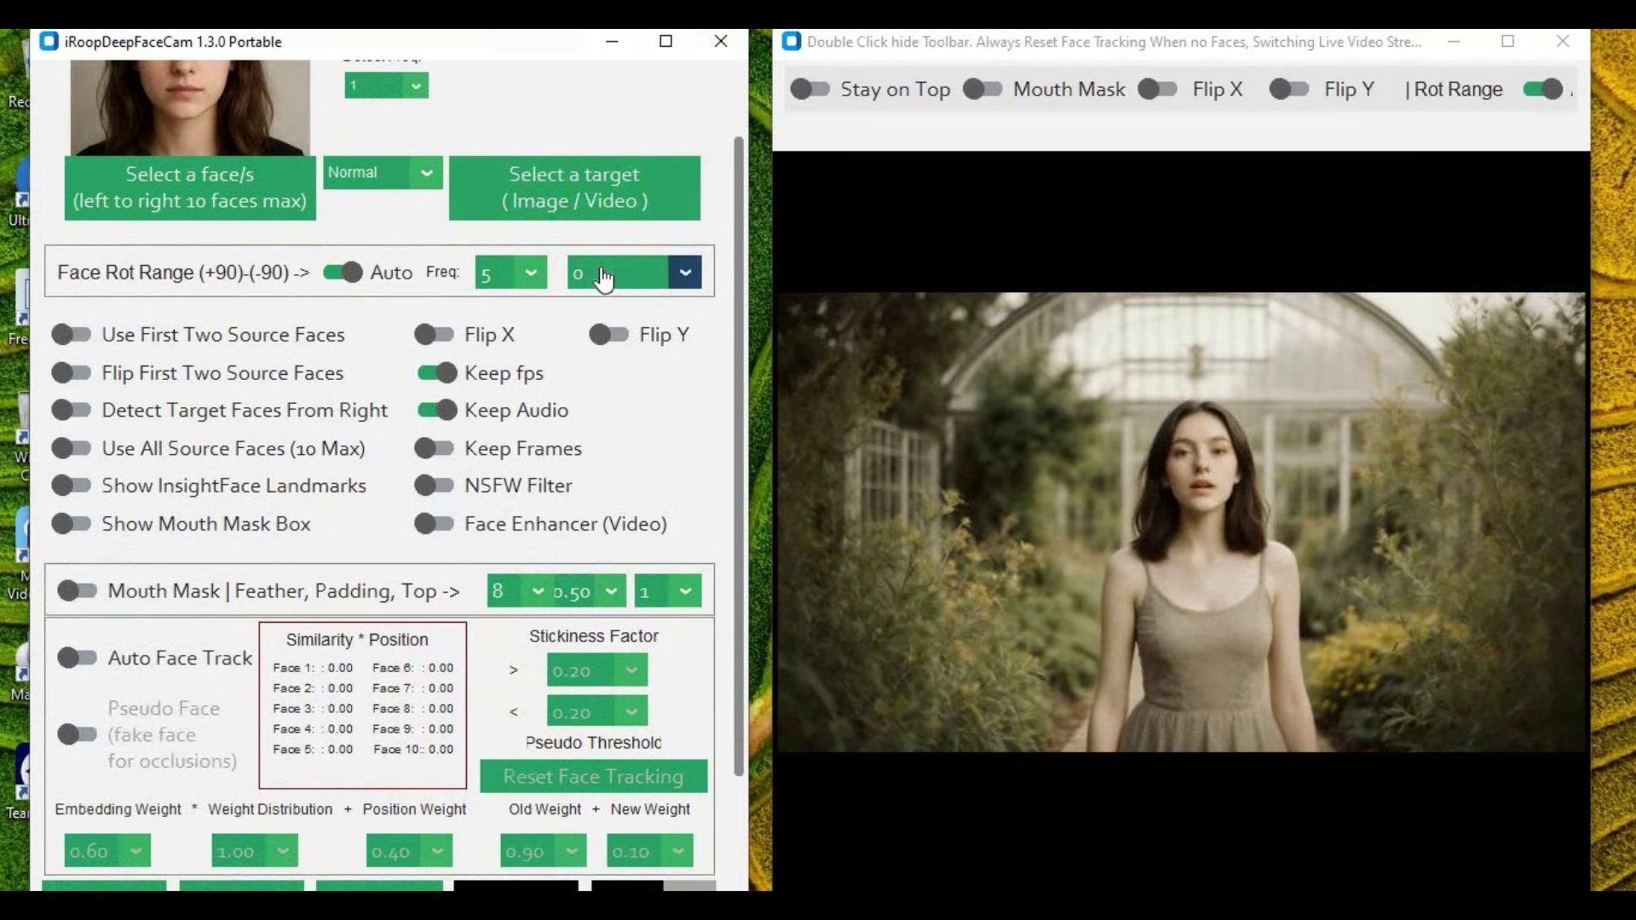
scroll(604, 279, up, 5)
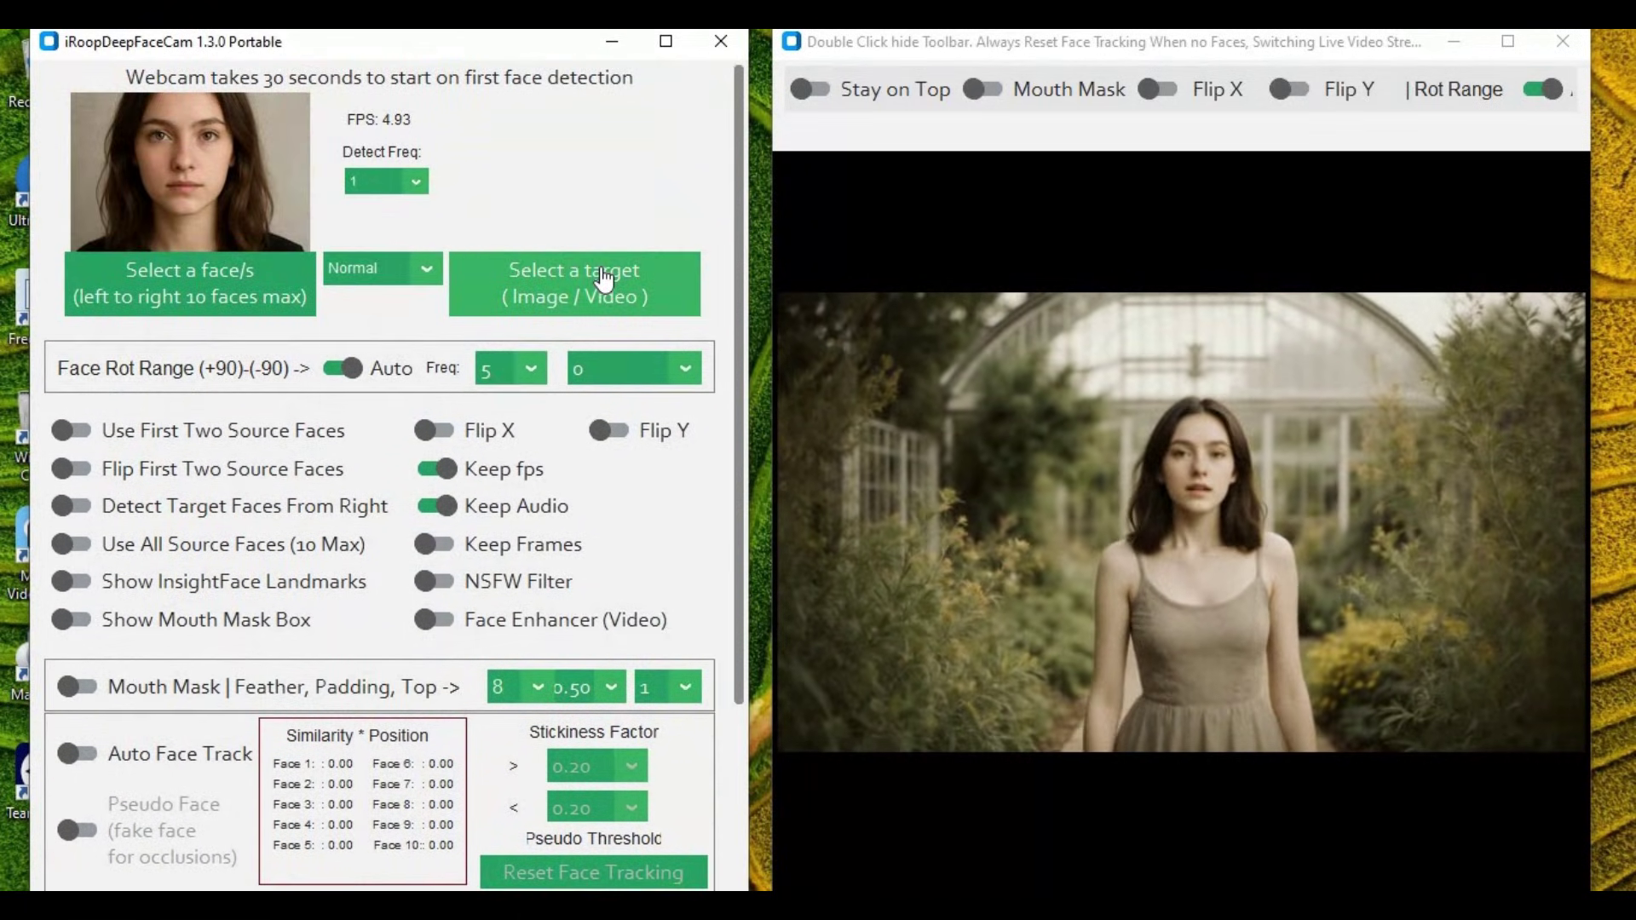
Try the White Ink, Black Ink and Pencil filters on the video preview and return the filter to Normal
click(426, 270)
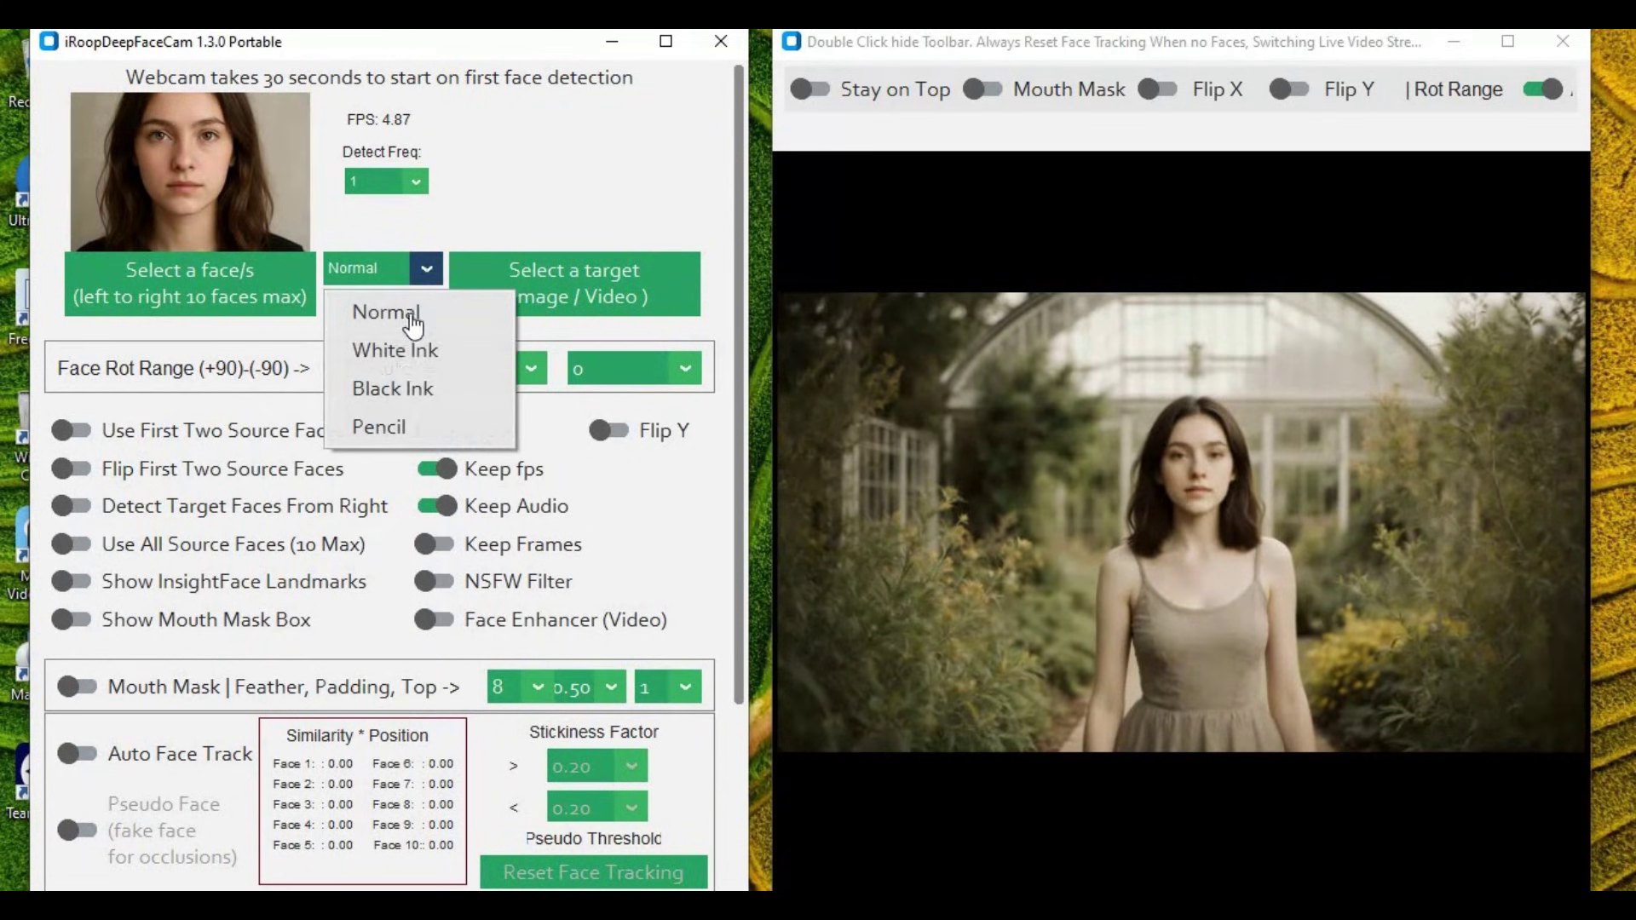
click(407, 349)
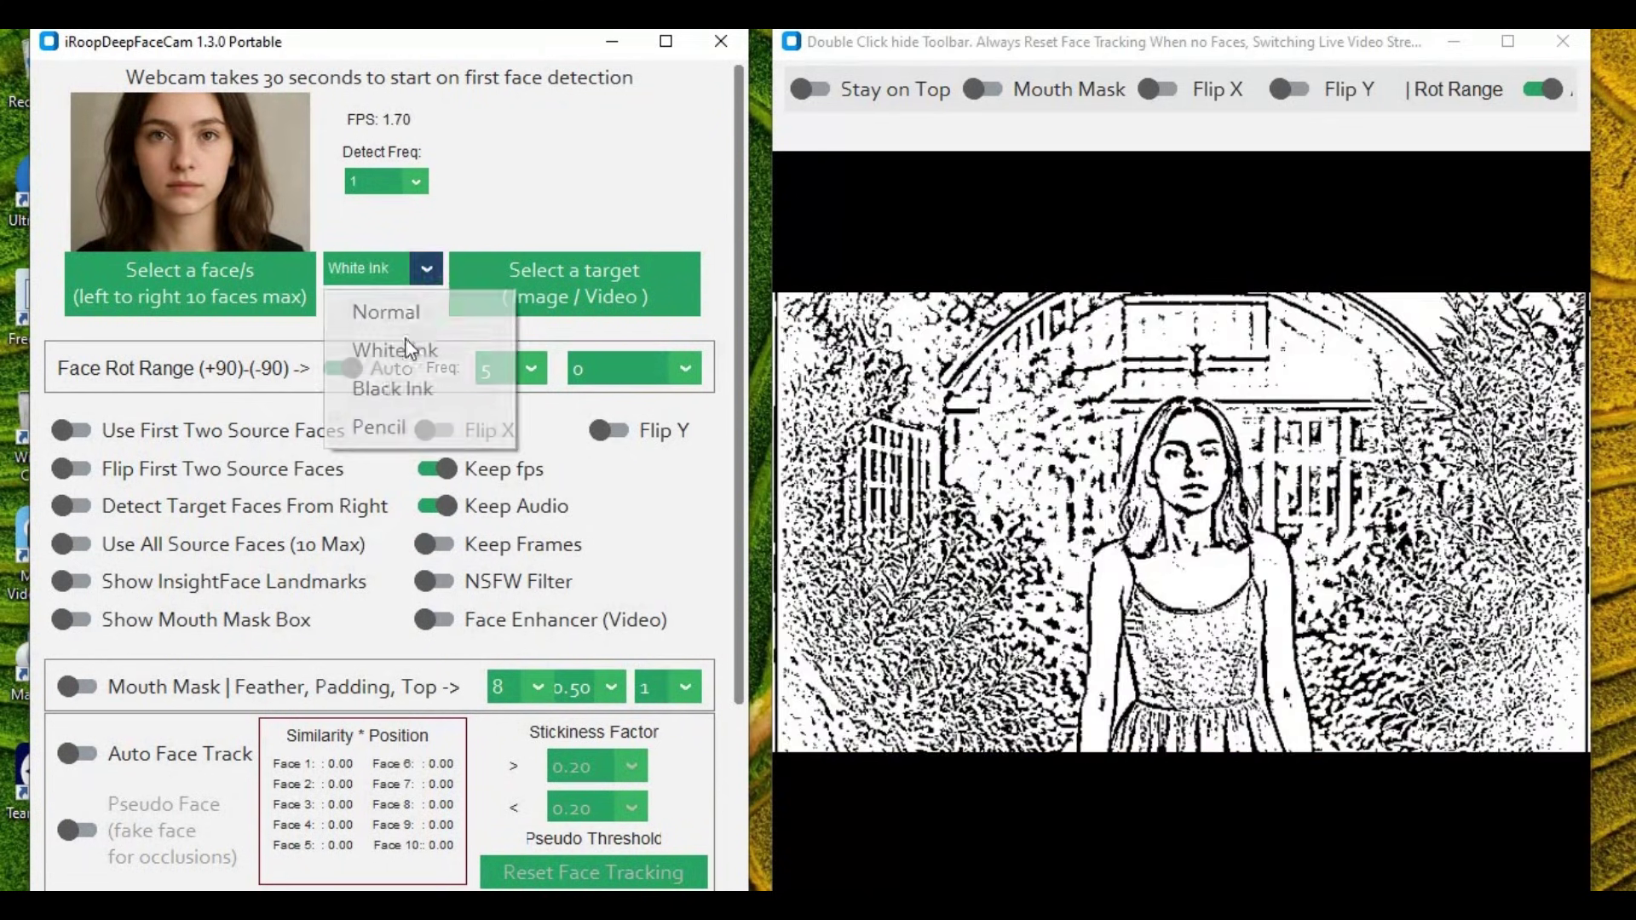
click(388, 390)
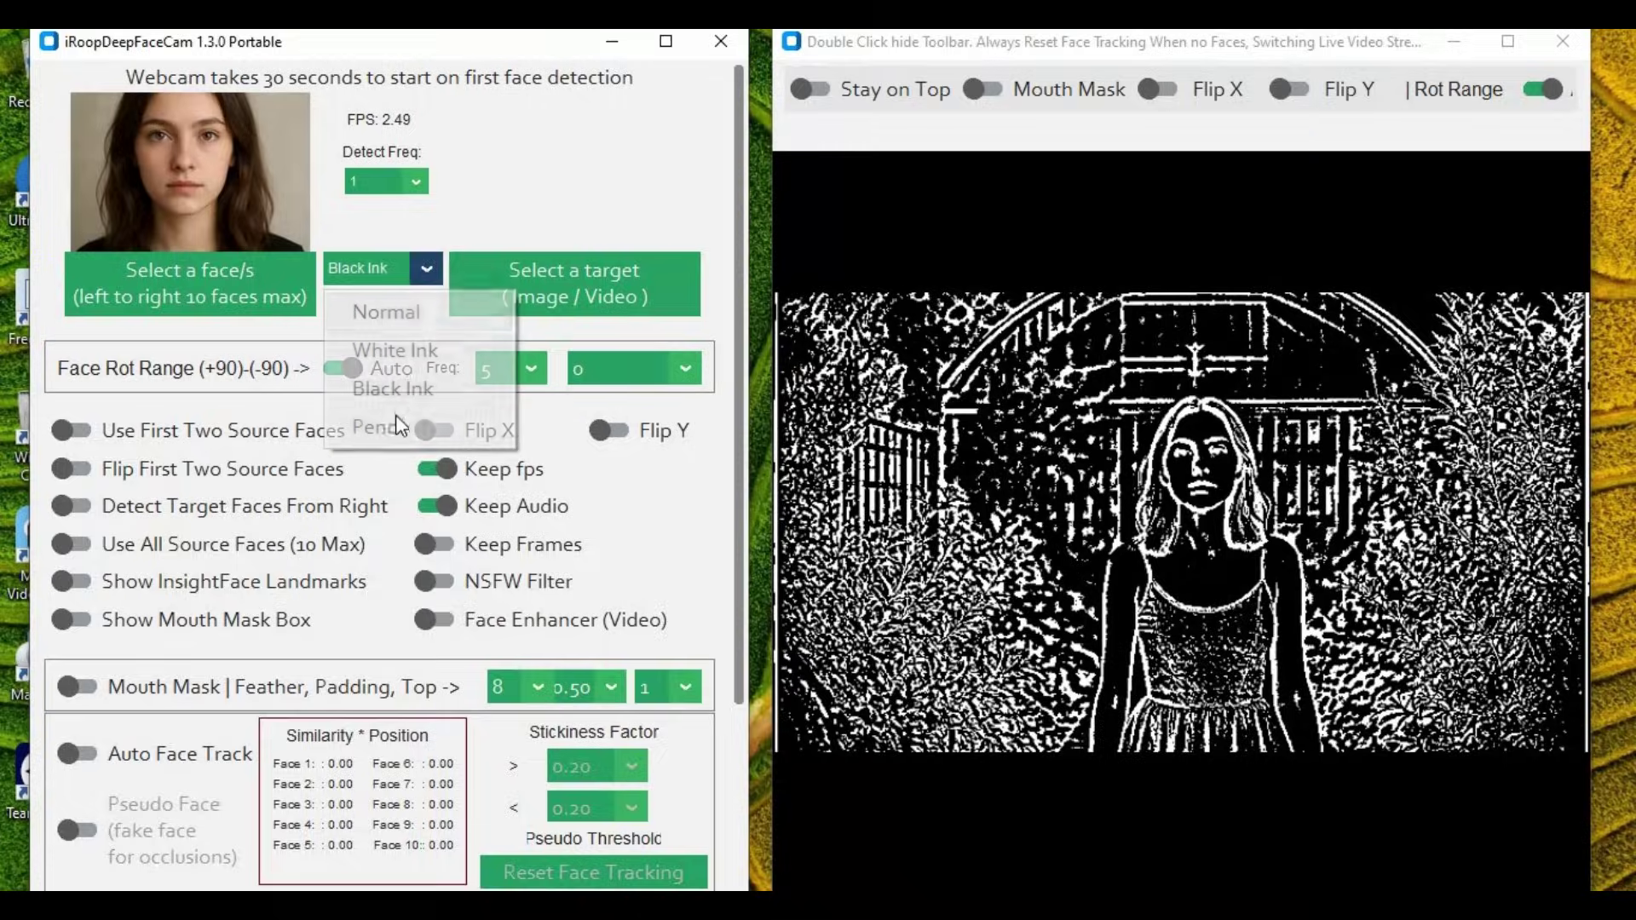
click(392, 426)
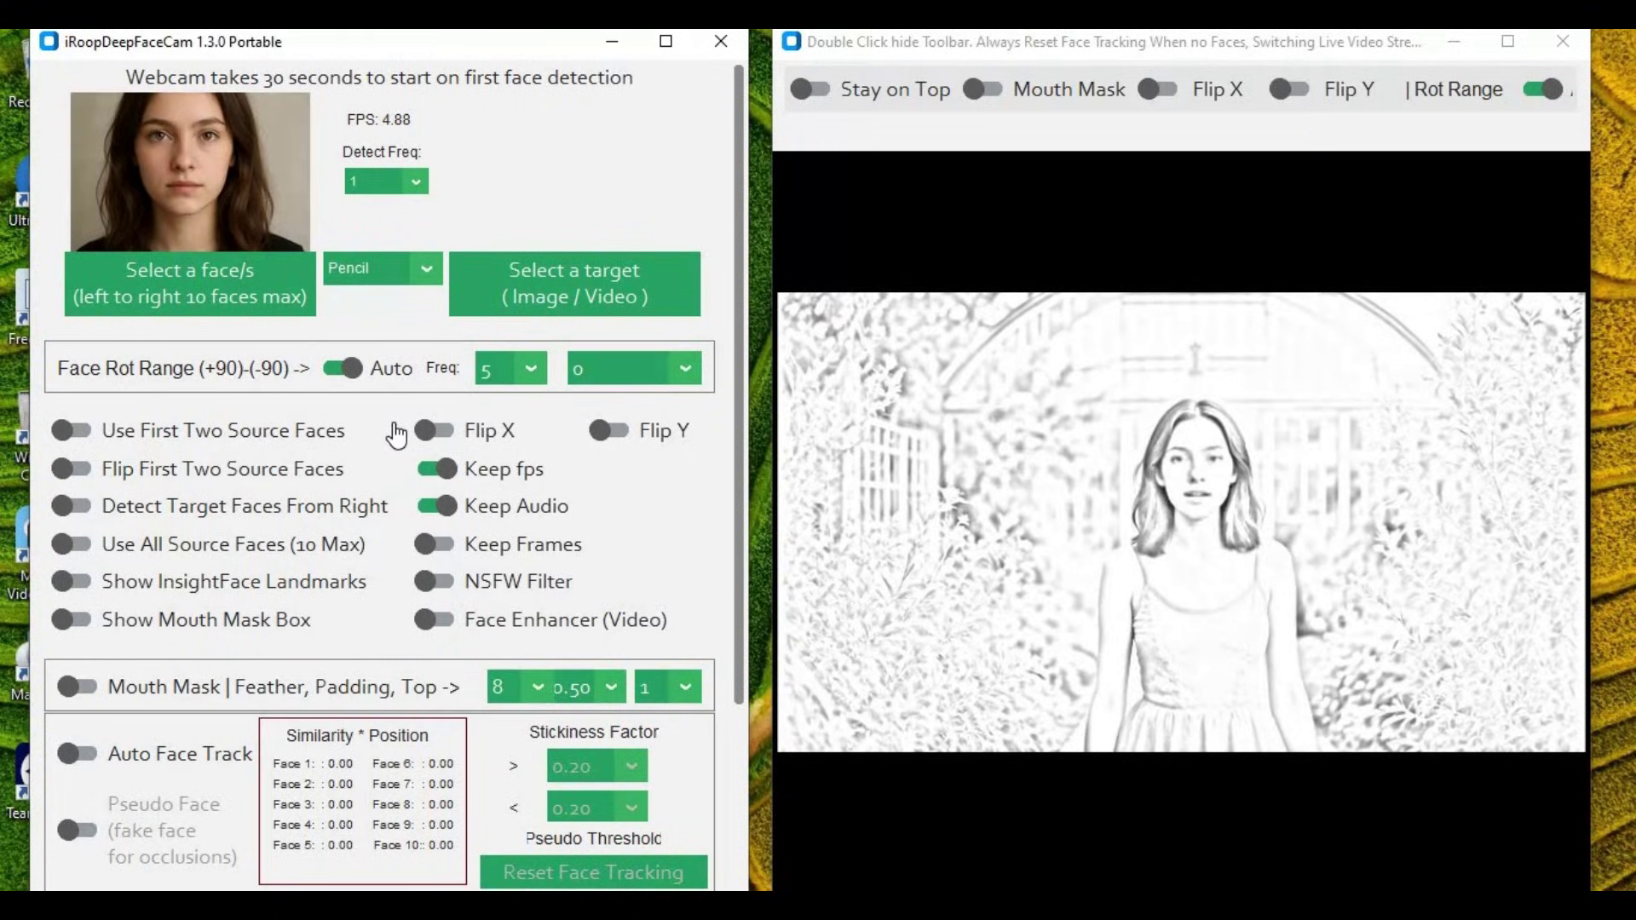
click(394, 271)
click(380, 315)
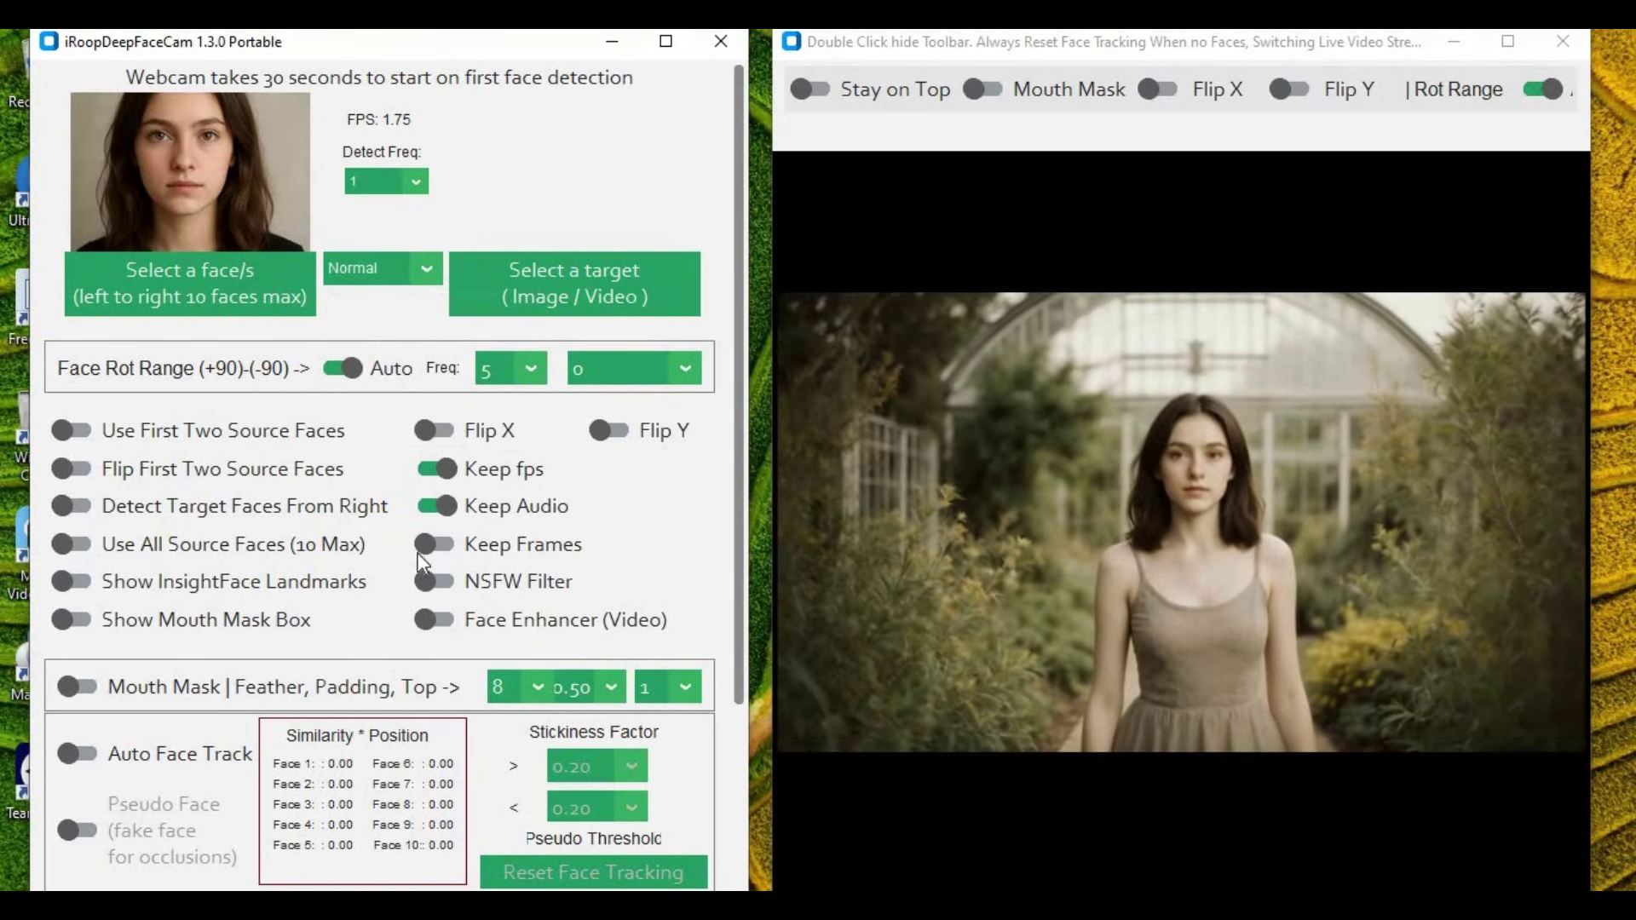
Examine the cameras available for live face swapping without changing the selected one
scroll(423, 563, down, 3)
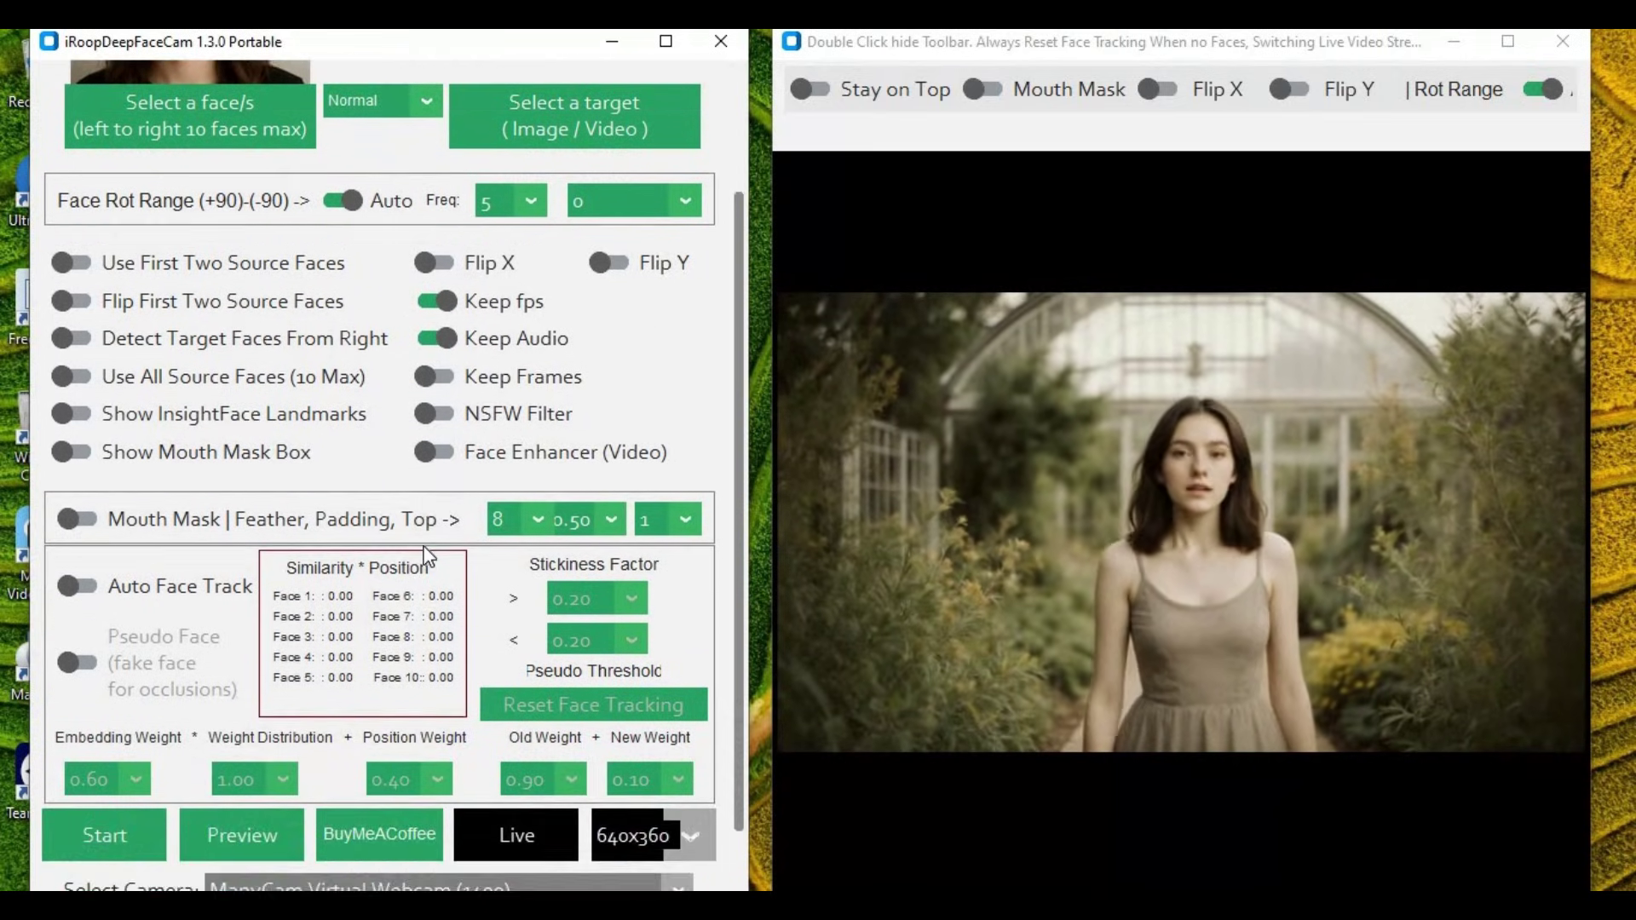
scroll(429, 555, down, 1)
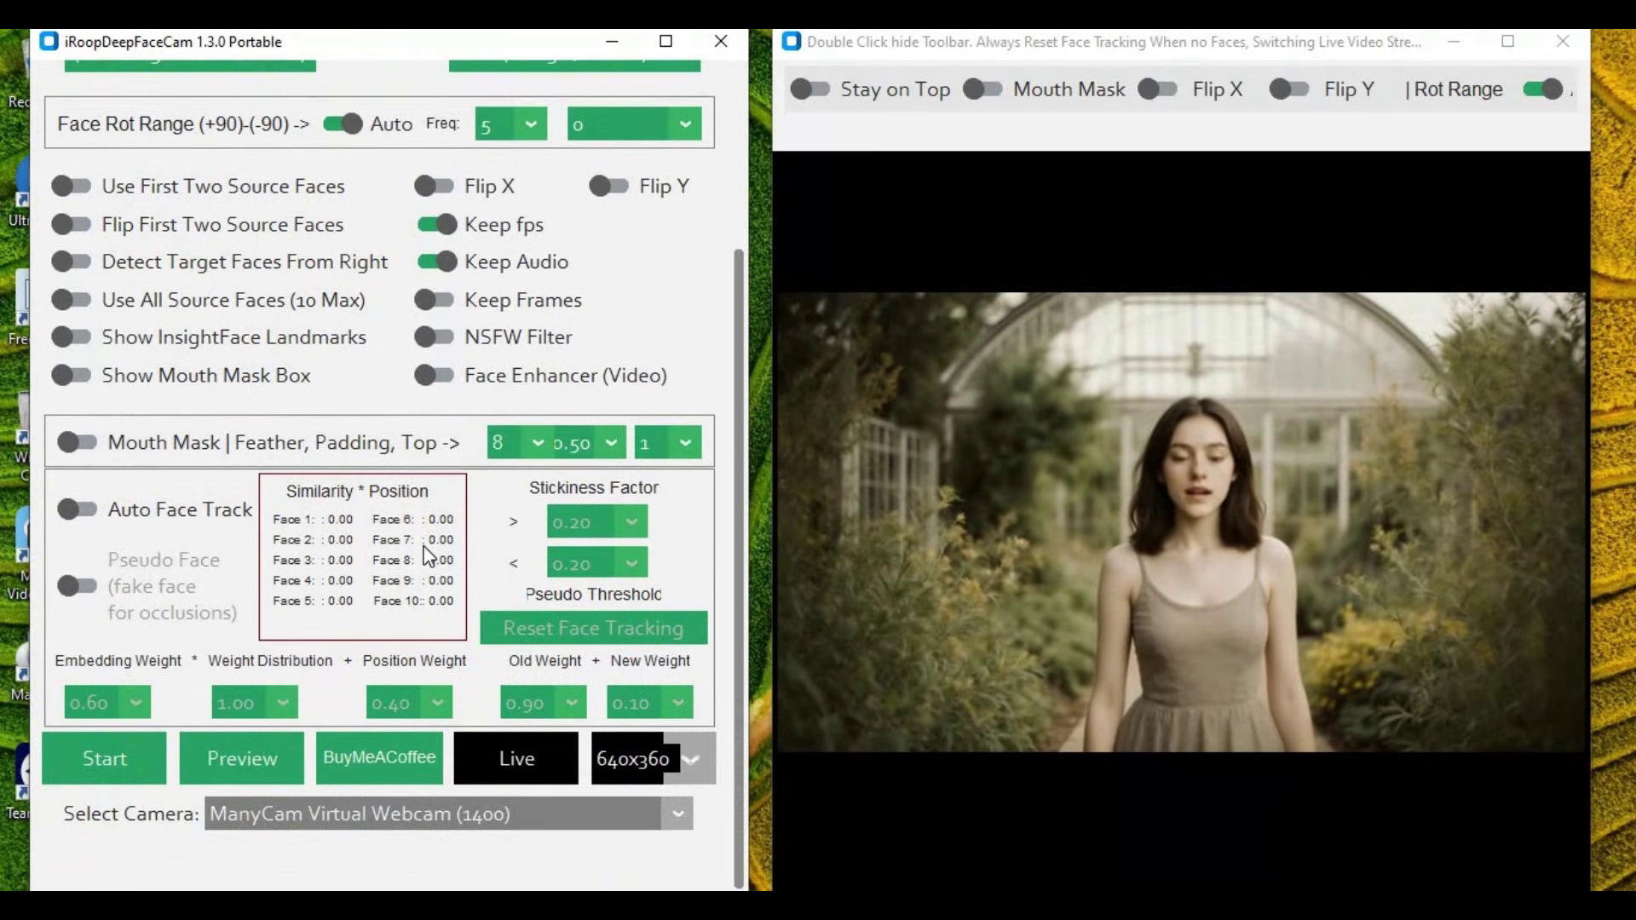
click(552, 820)
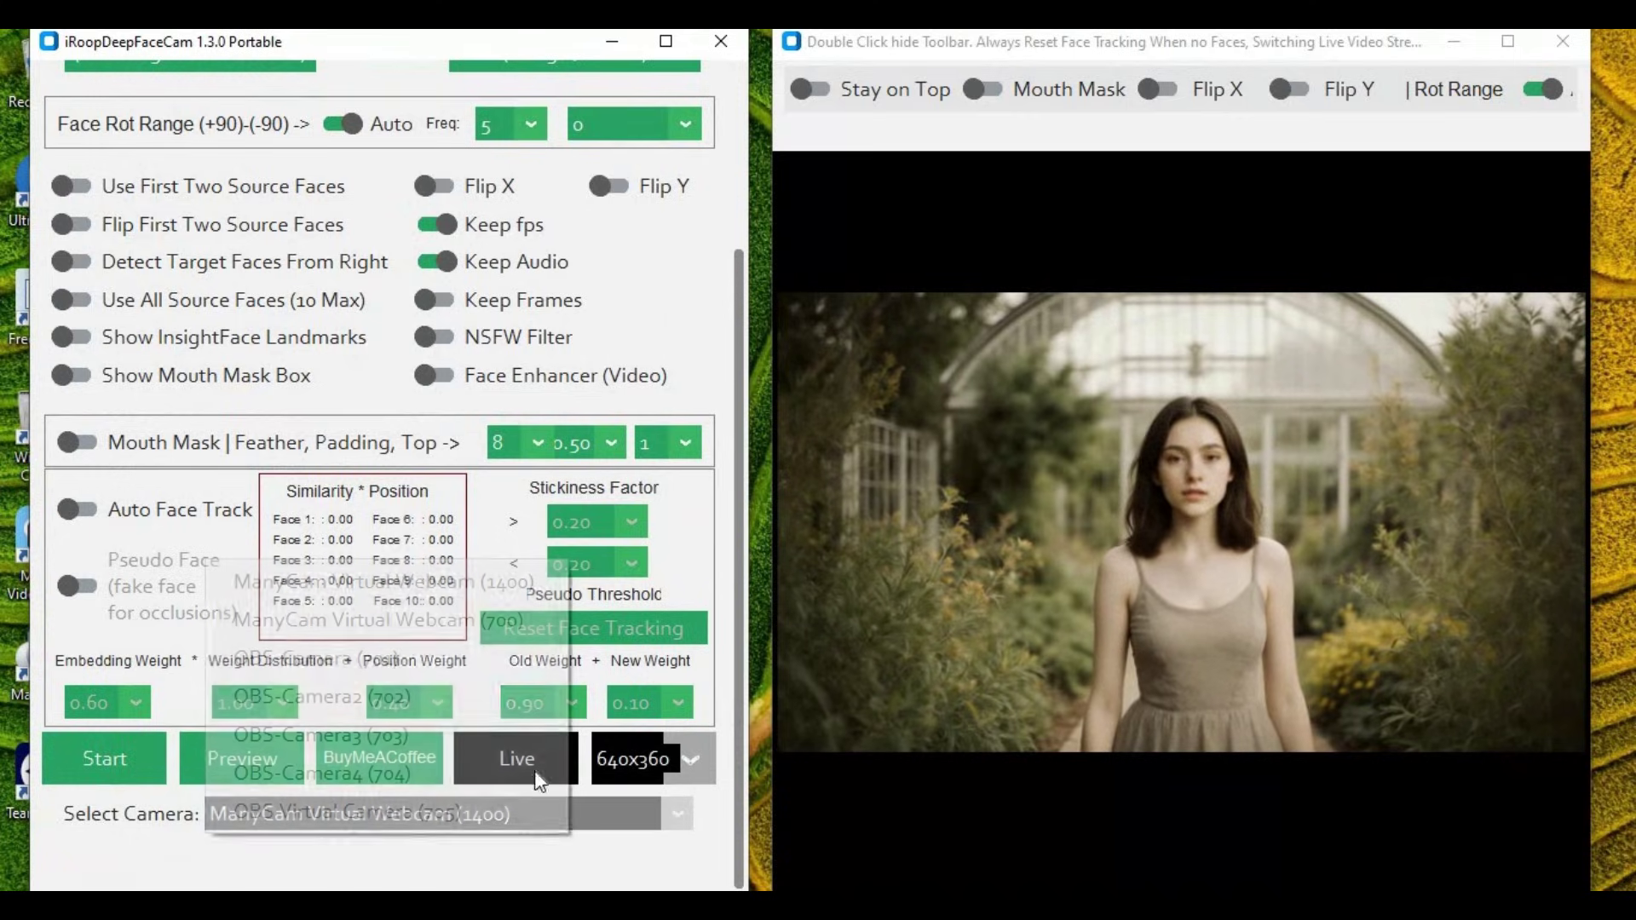
click(98, 869)
scroll(283, 516, up, 3)
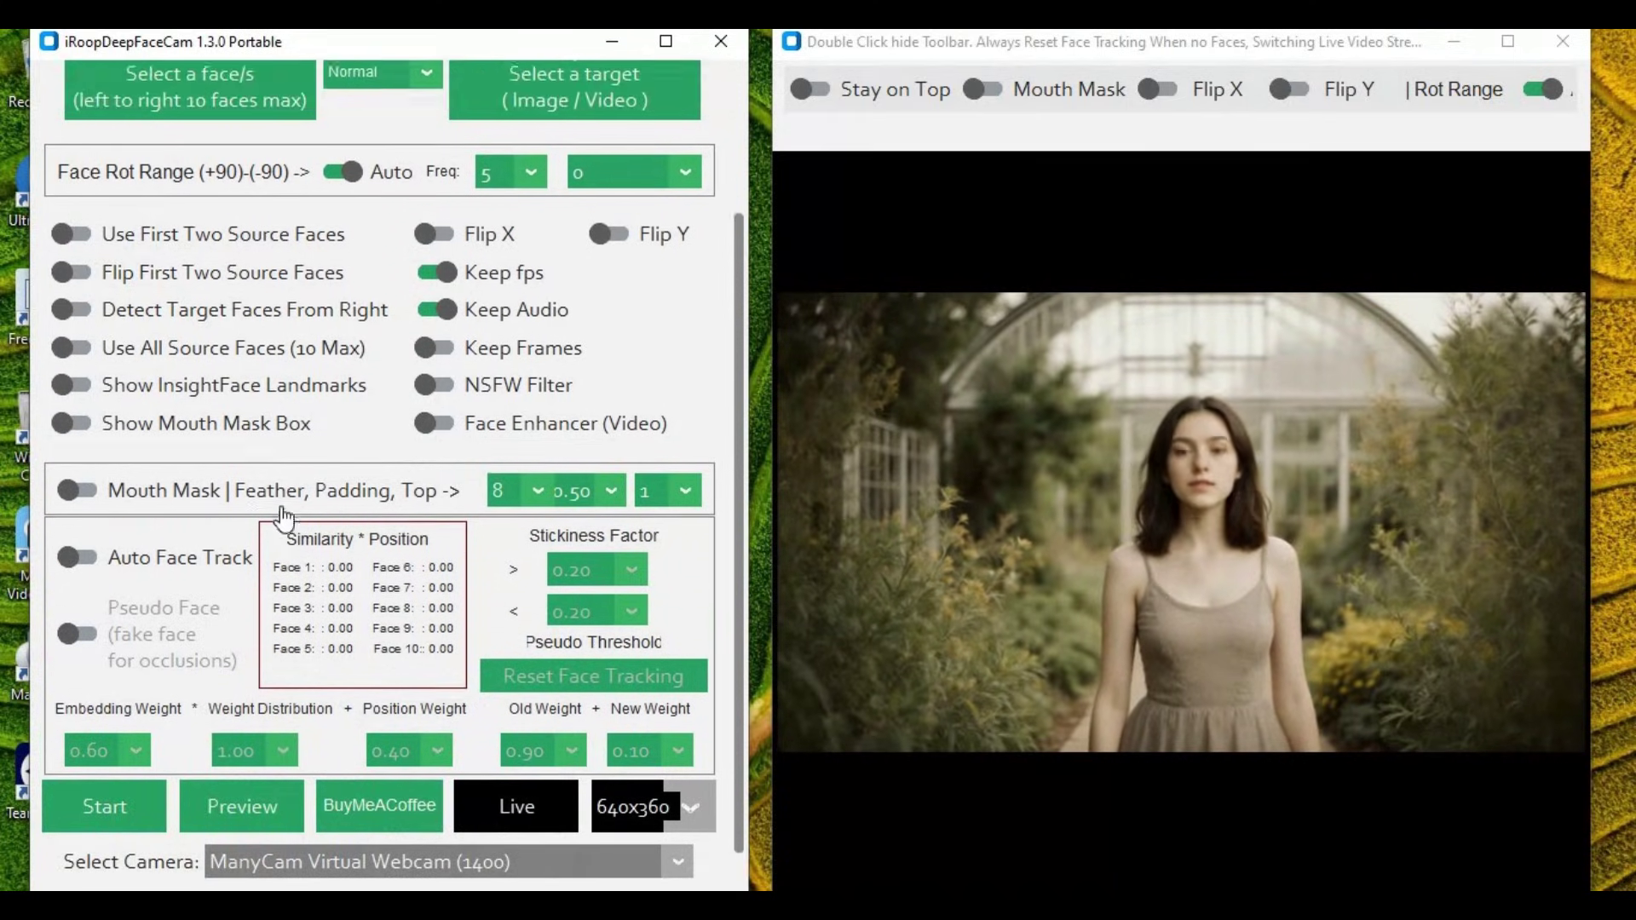
scroll(283, 515, up, 2)
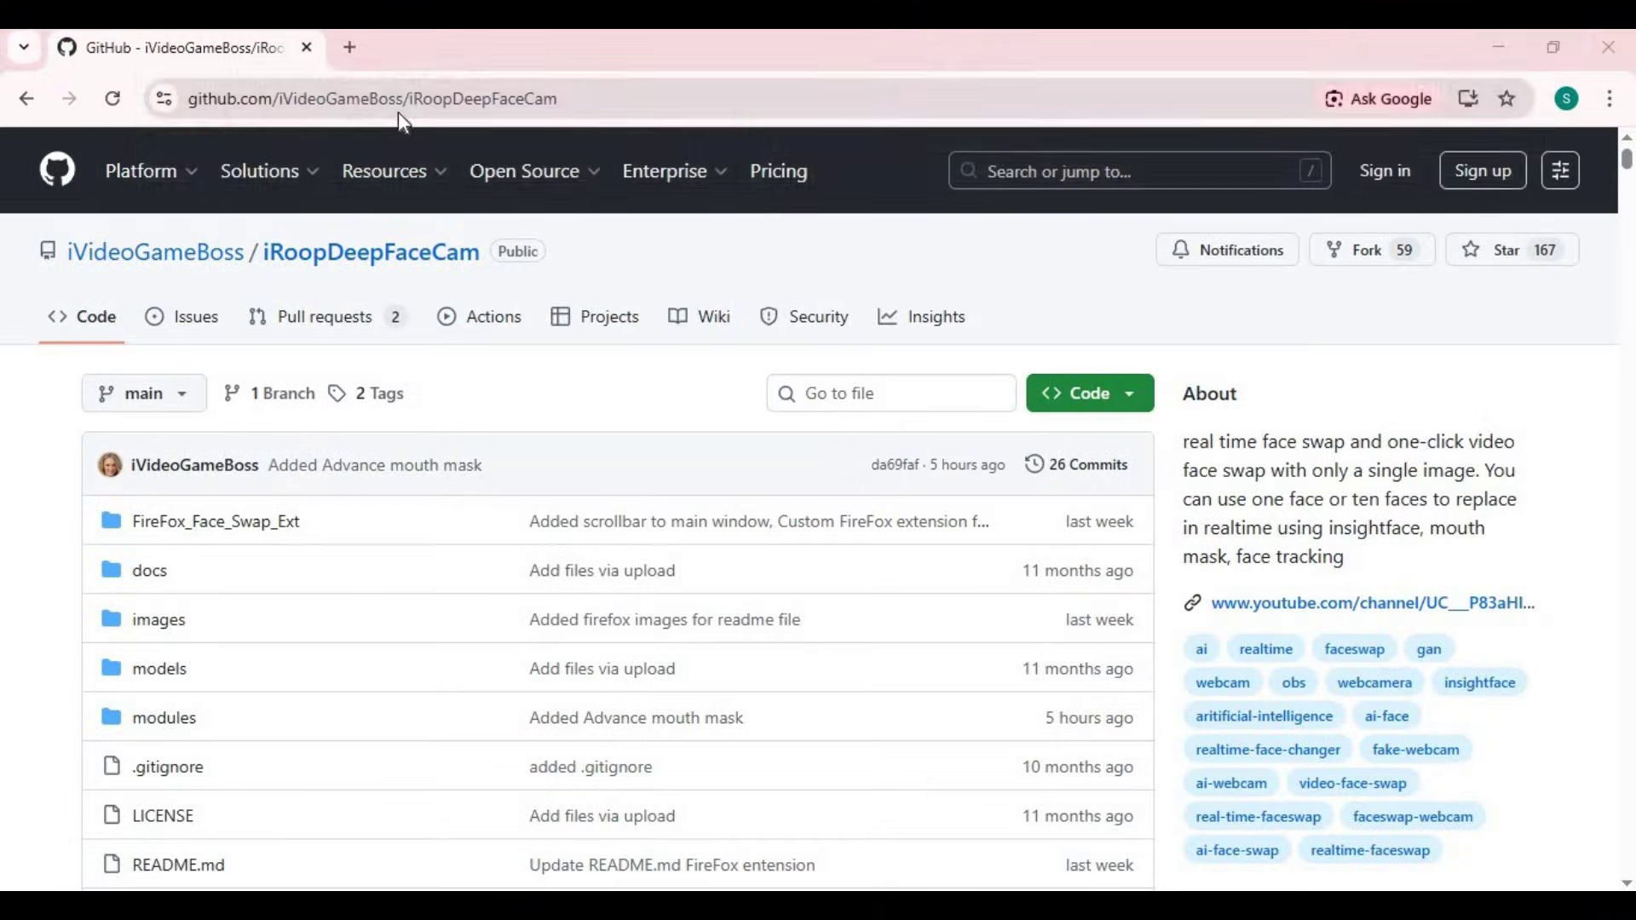
Examine the iRoopDeepFaceCam GitHub repository's address, file list and README sections on webcam face swaps and Mouth Mask
click(265, 109)
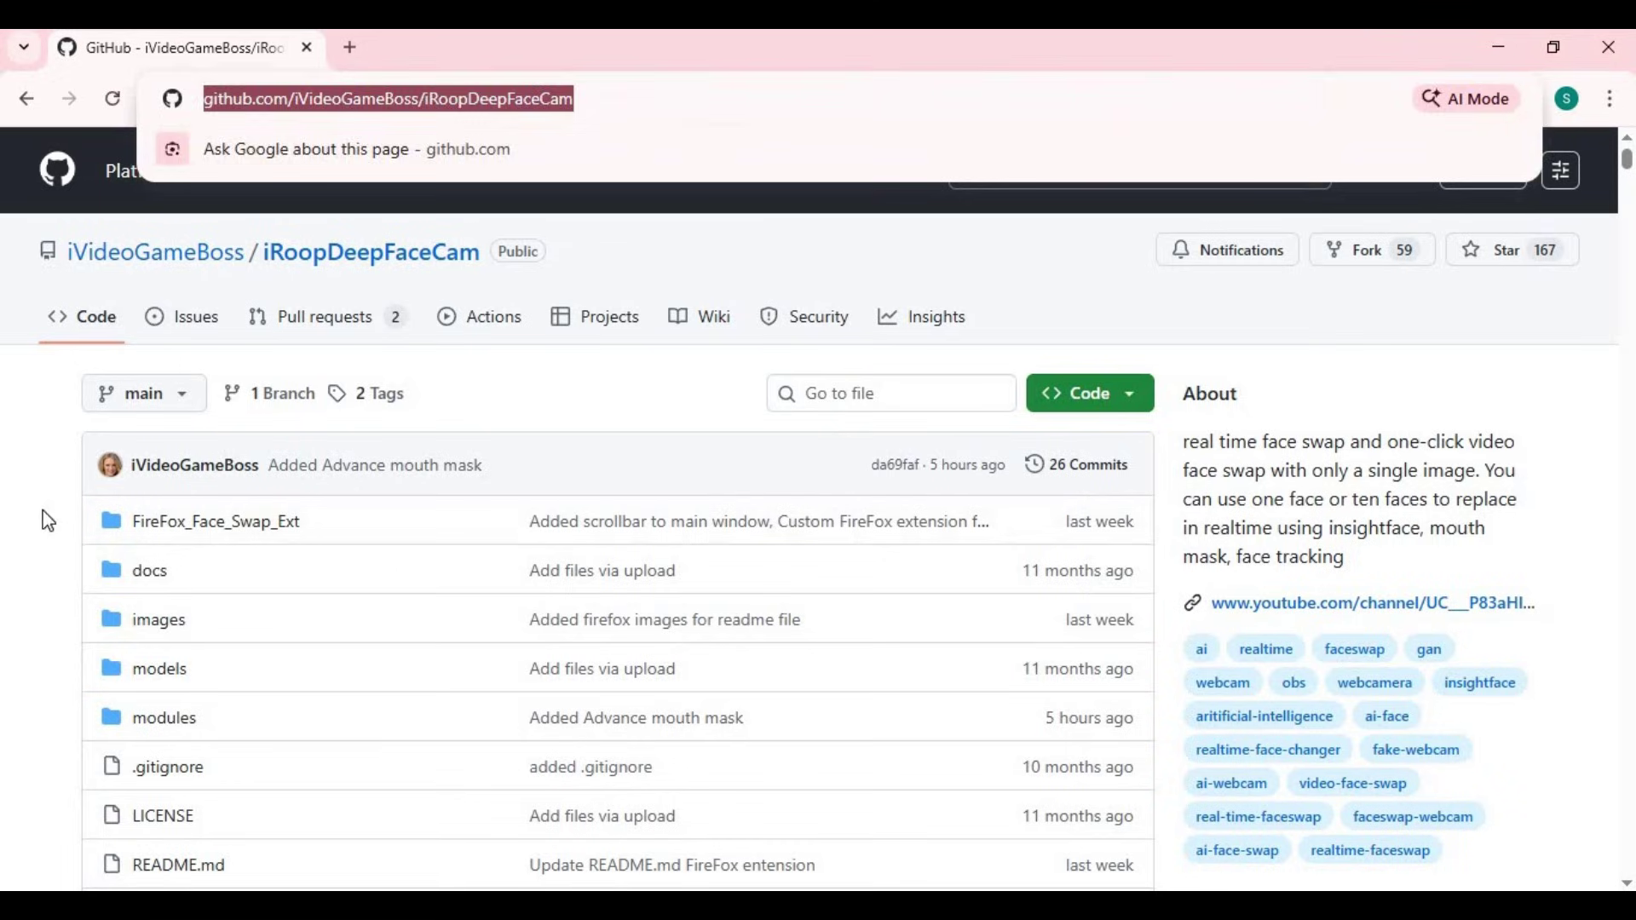
click(80, 482)
scroll(80, 483, down, 7)
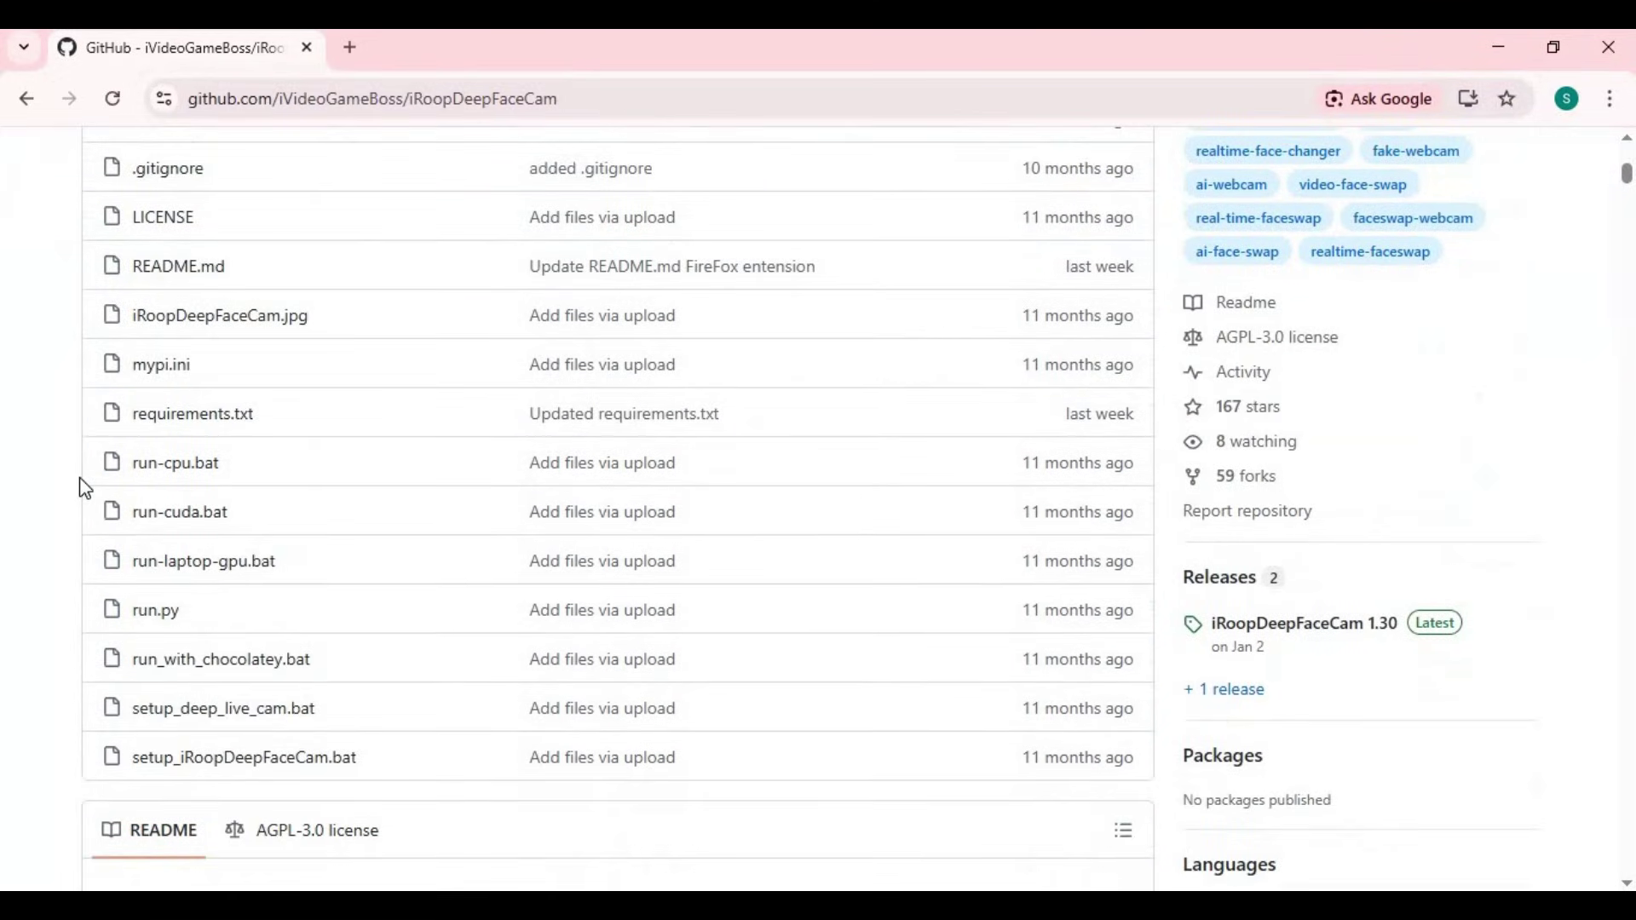
scroll(85, 486, down, 8)
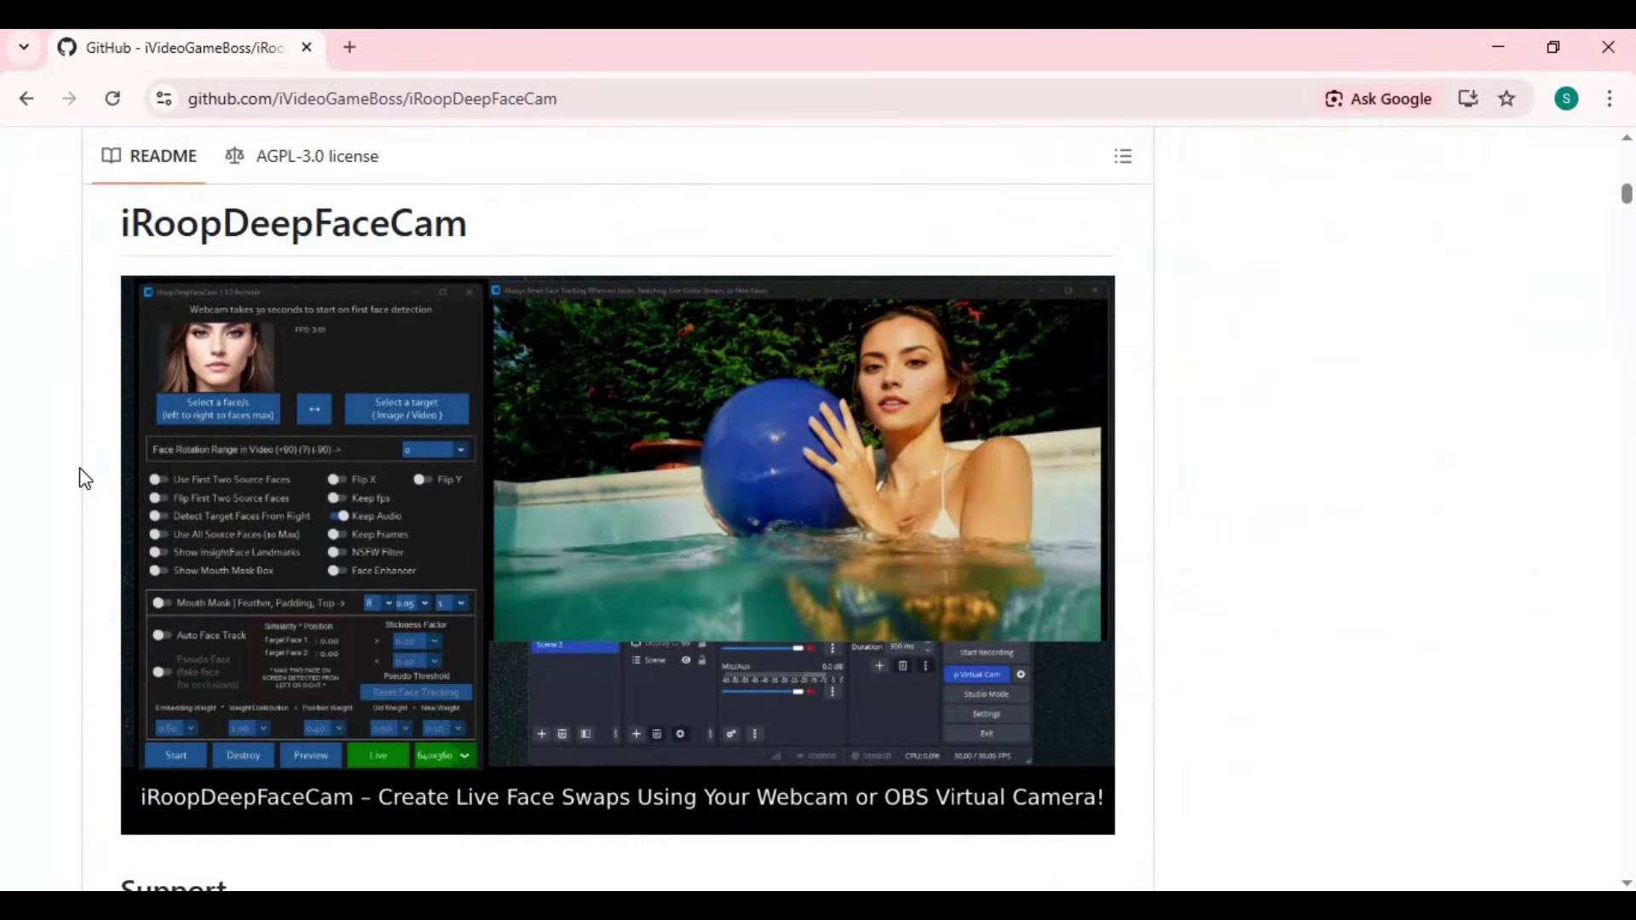
scroll(85, 479, down, 10)
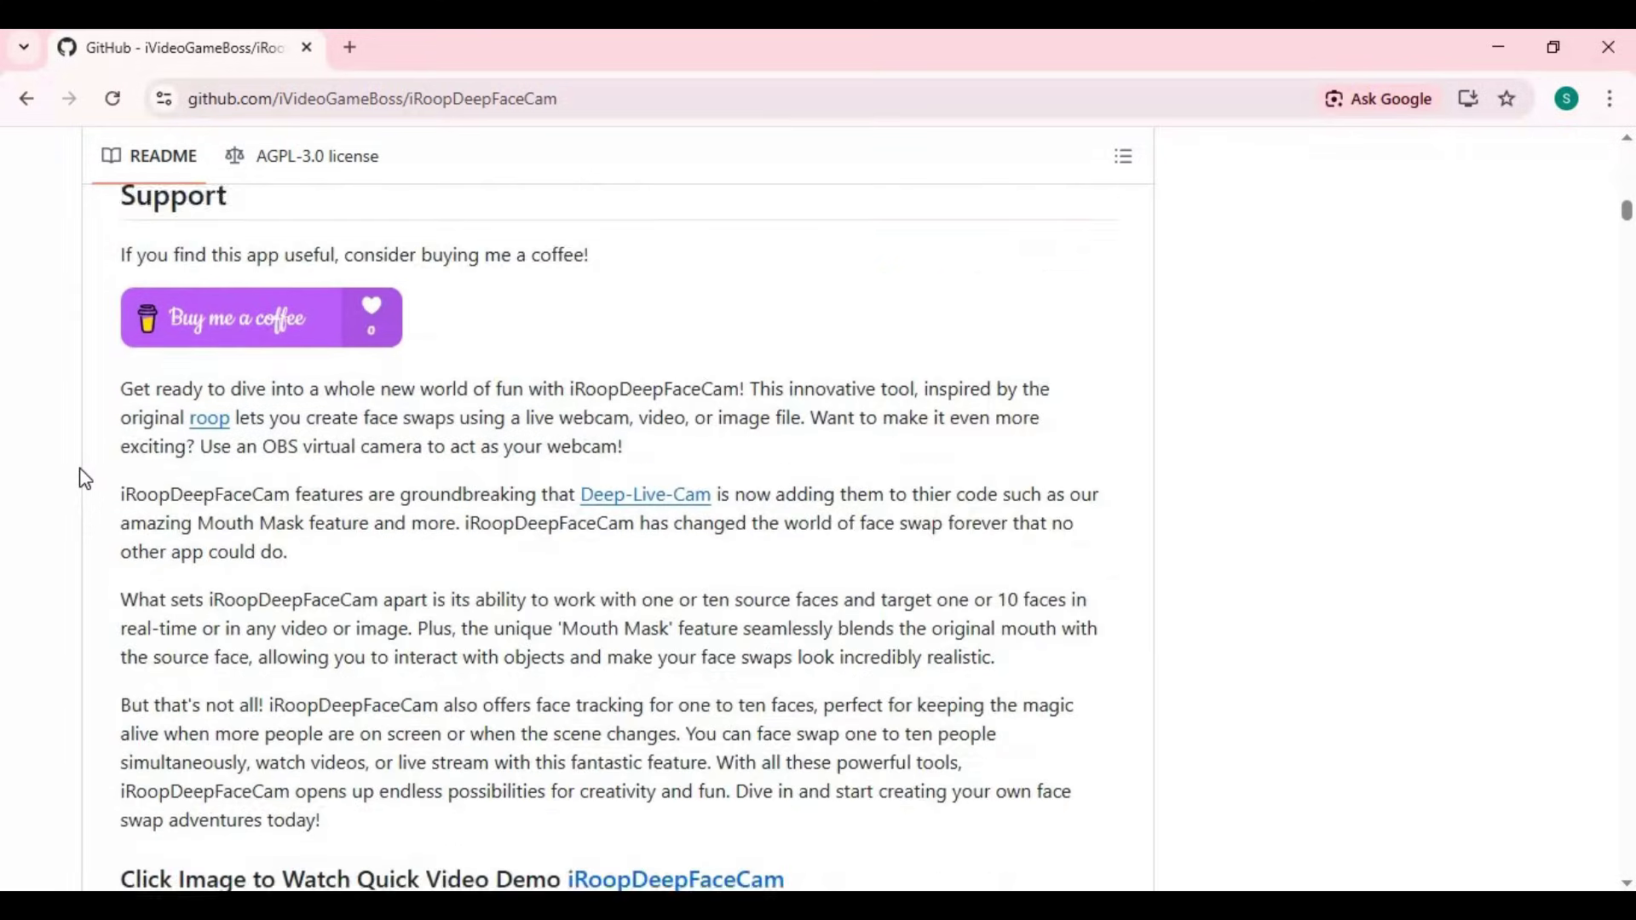
scroll(86, 479, down, 6)
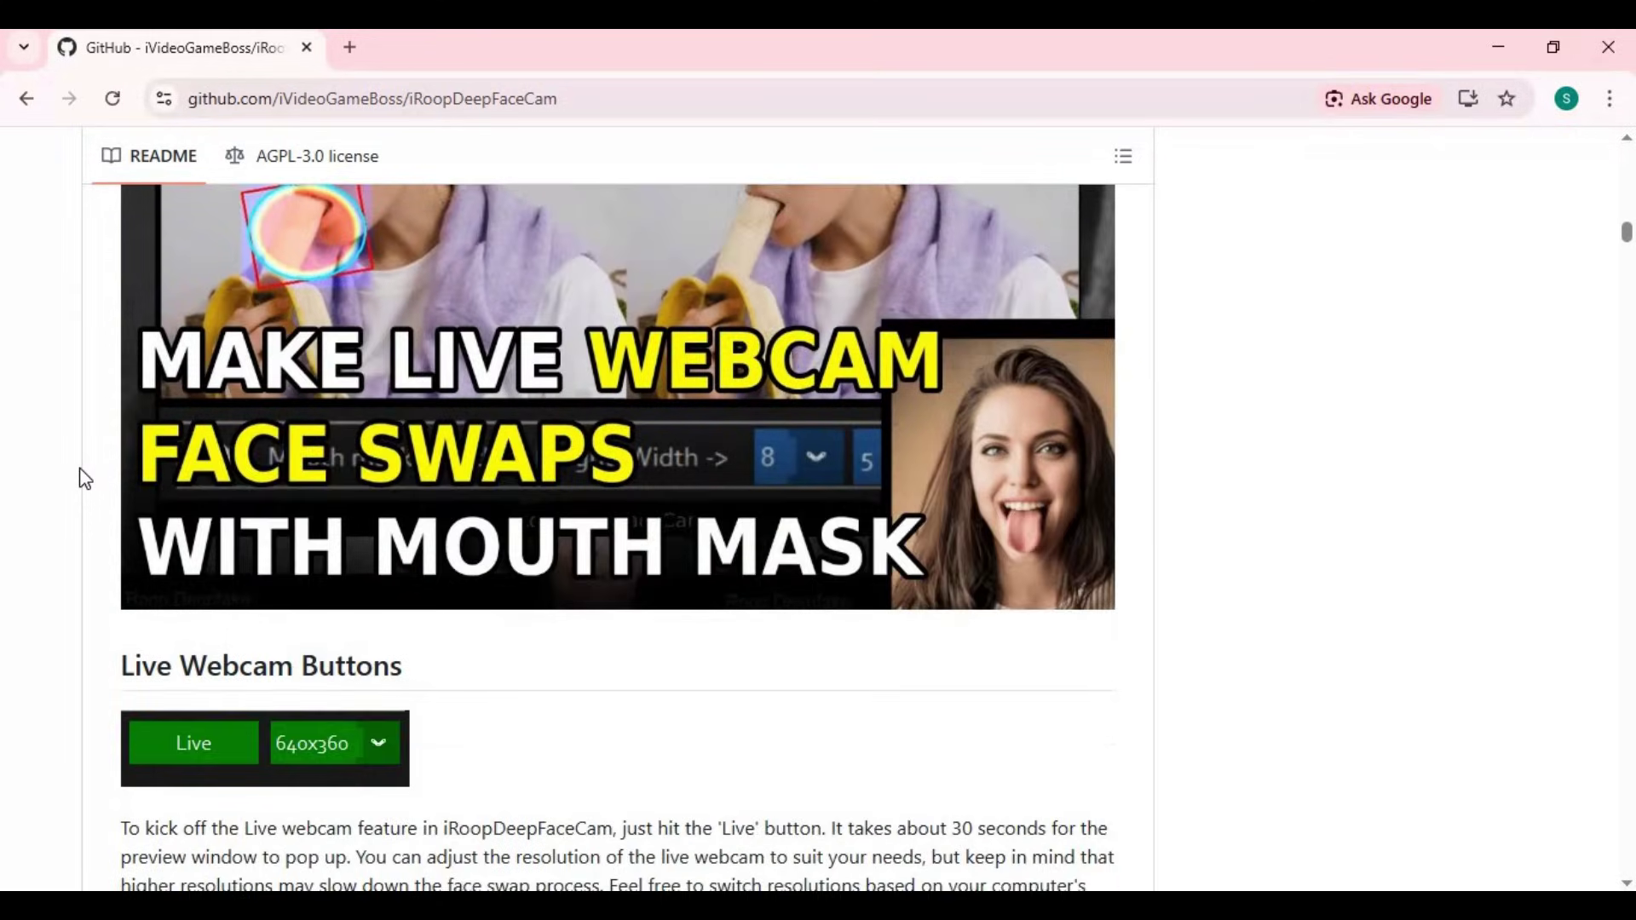
scroll(85, 479, down, 10)
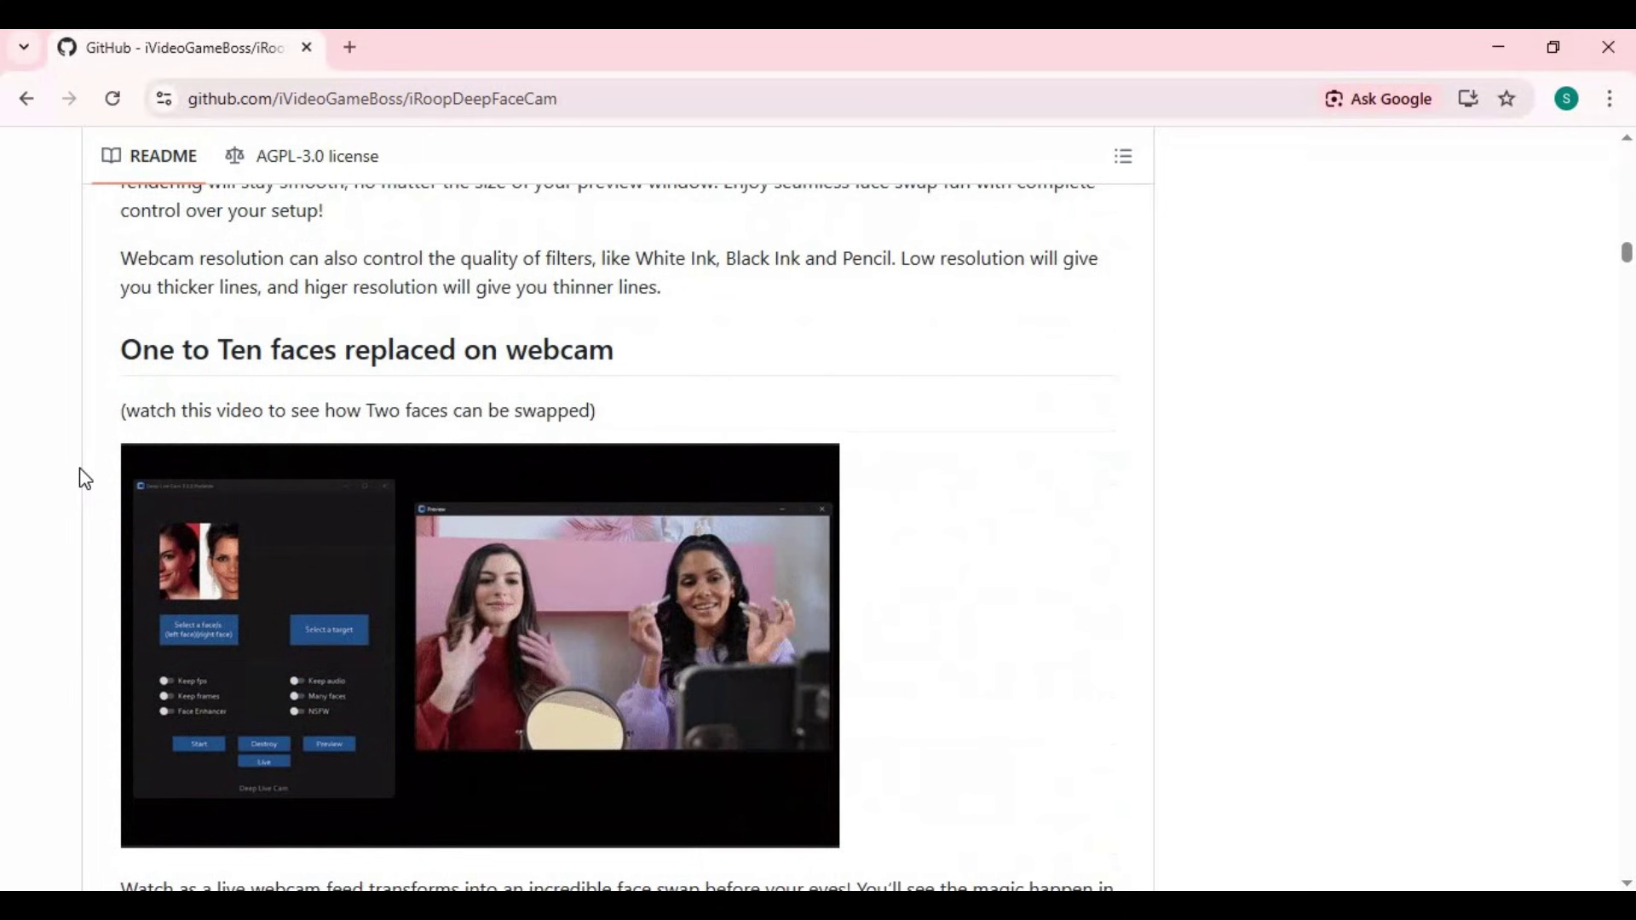
scroll(85, 479, down, 12)
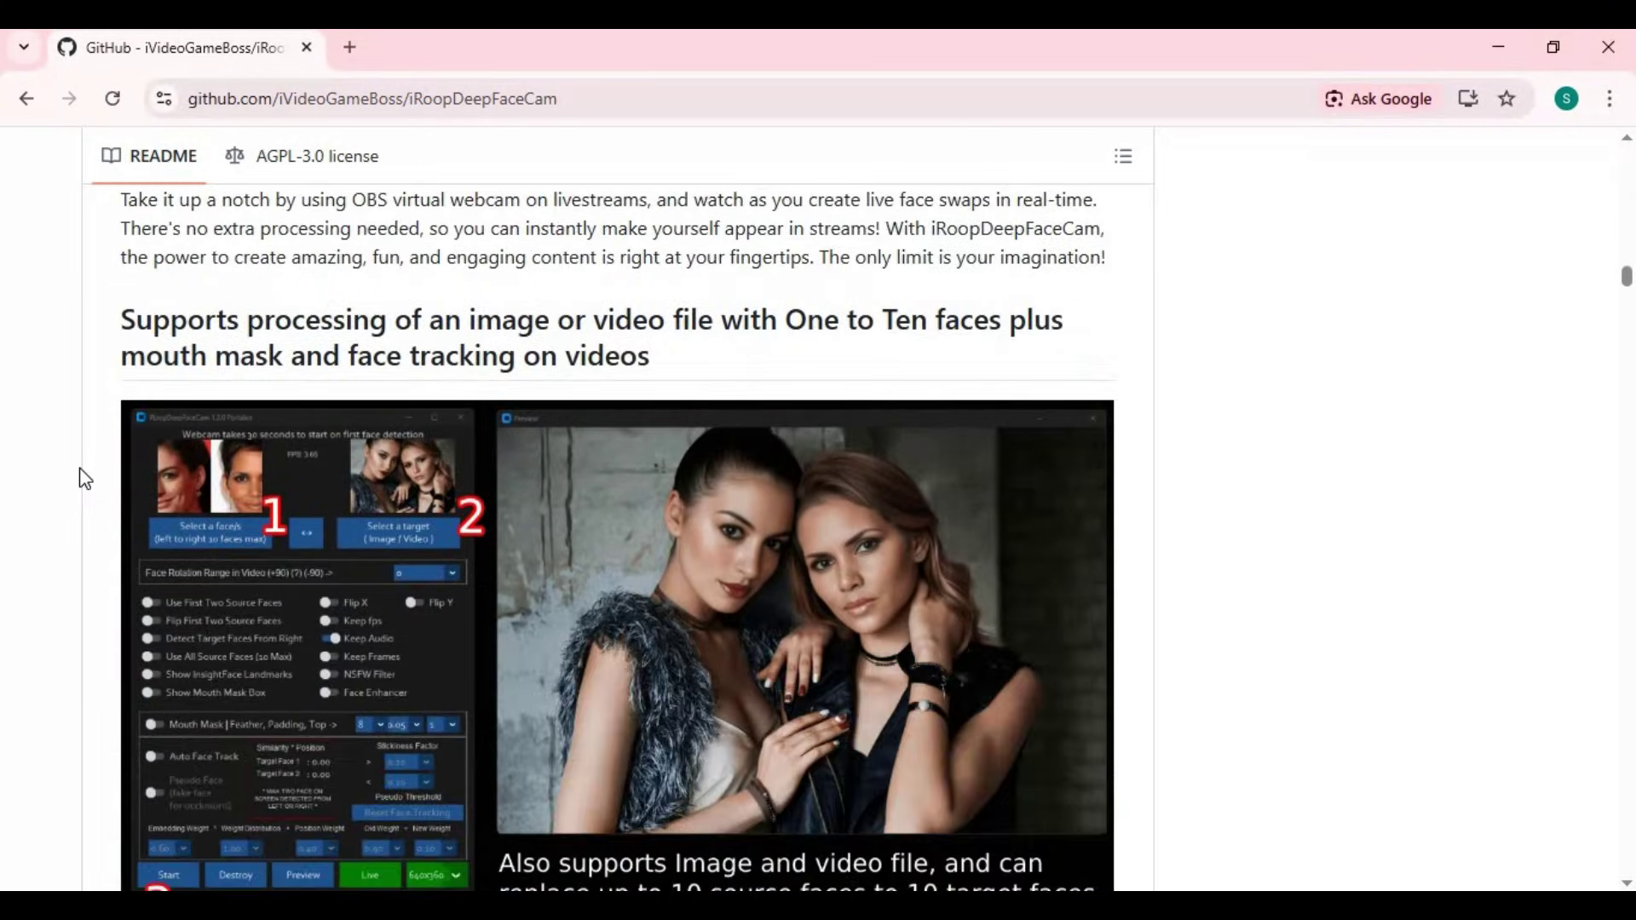
scroll(86, 479, down, 12)
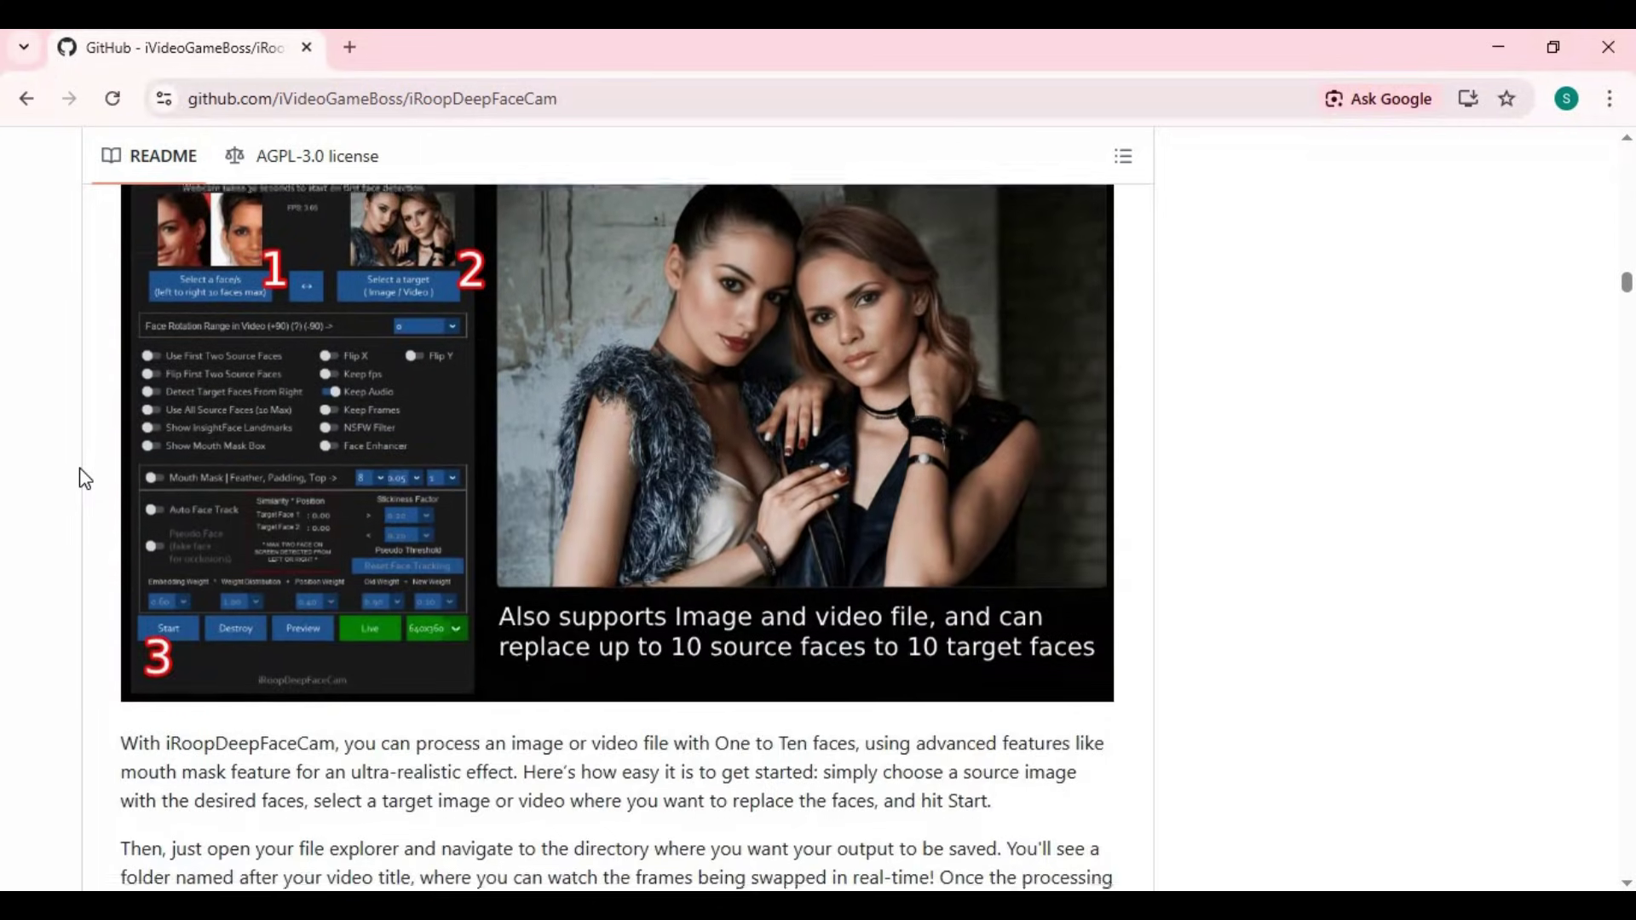
scroll(85, 479, down, 3)
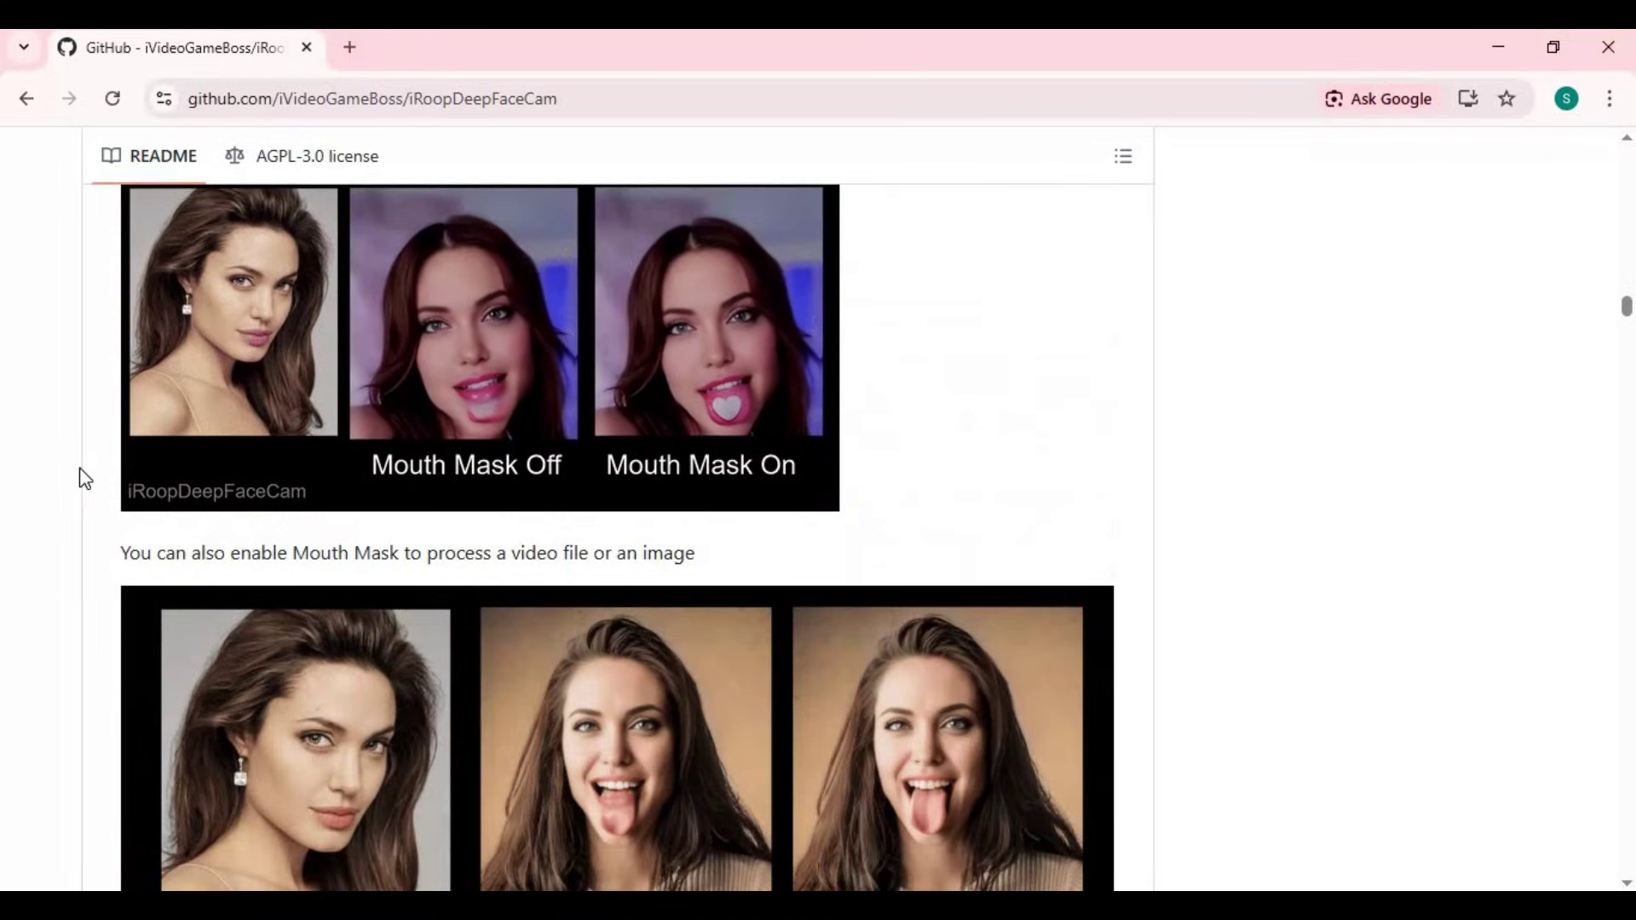
scroll(85, 479, down, 4)
scroll(85, 479, down, 12)
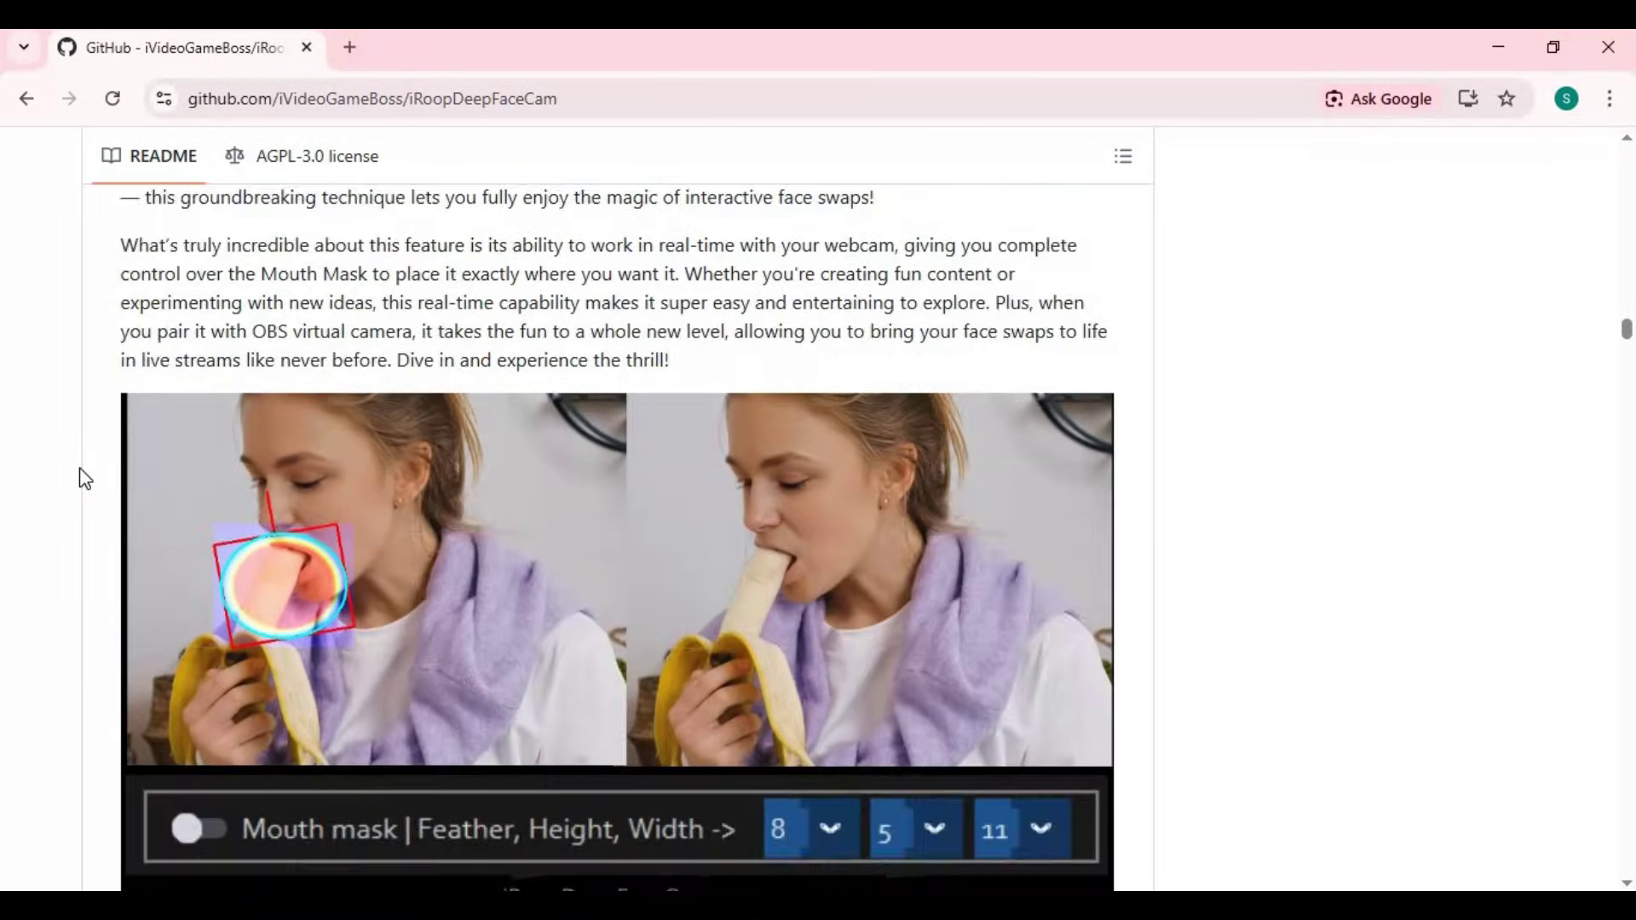
scroll(656, 582, up, 2)
scroll(658, 586, up, 20)
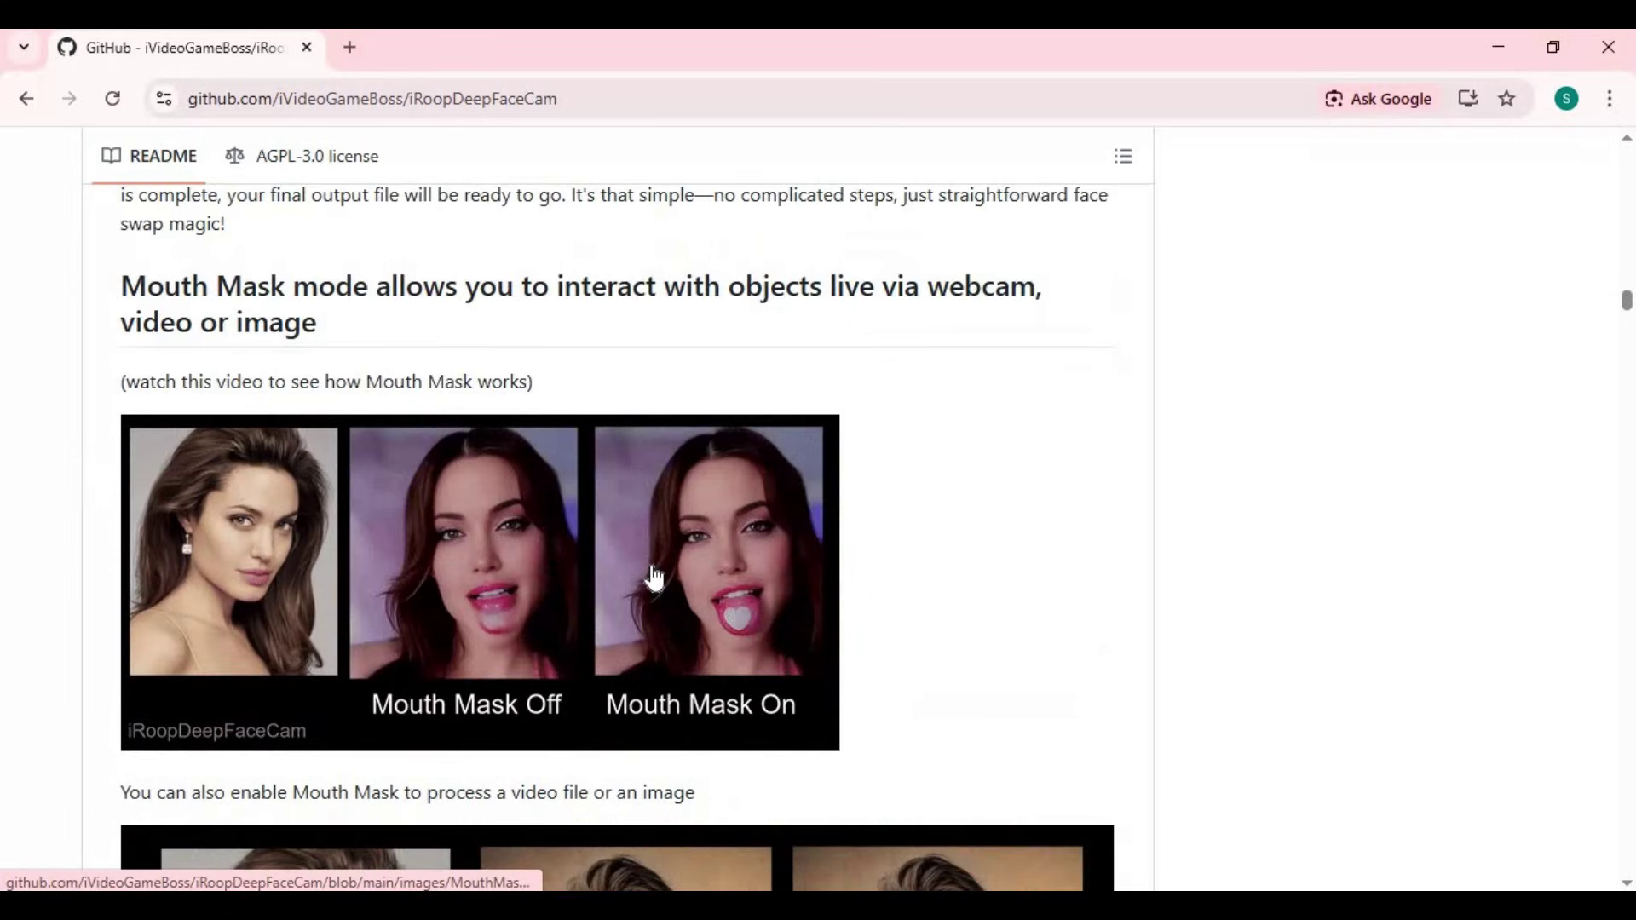
scroll(654, 579, up, 20)
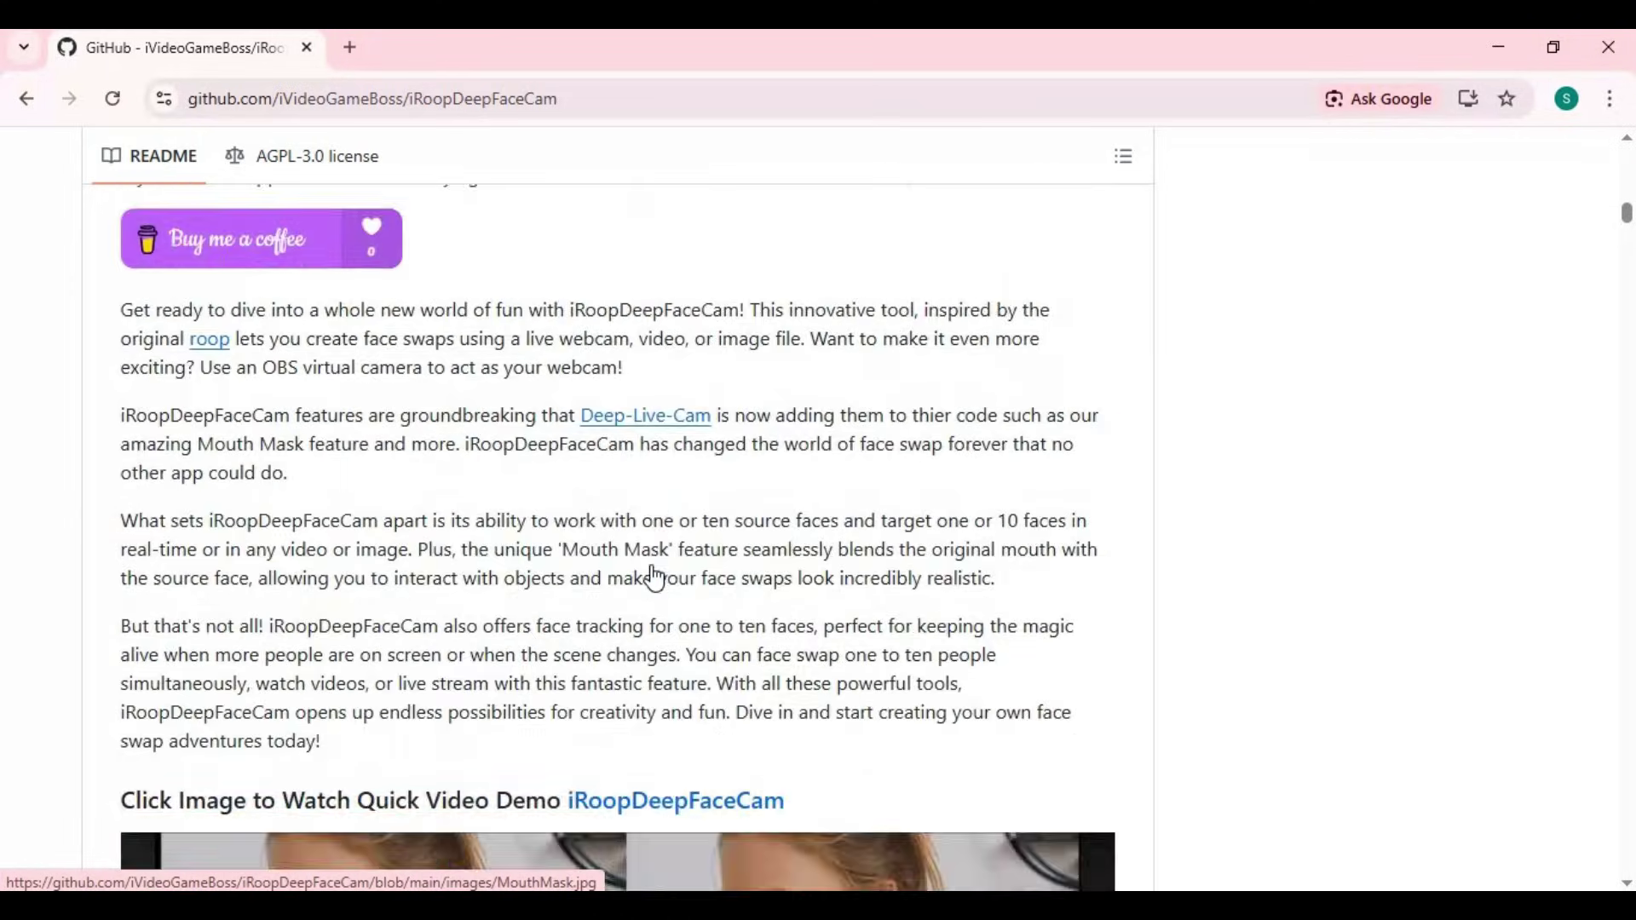
scroll(654, 579, up, 8)
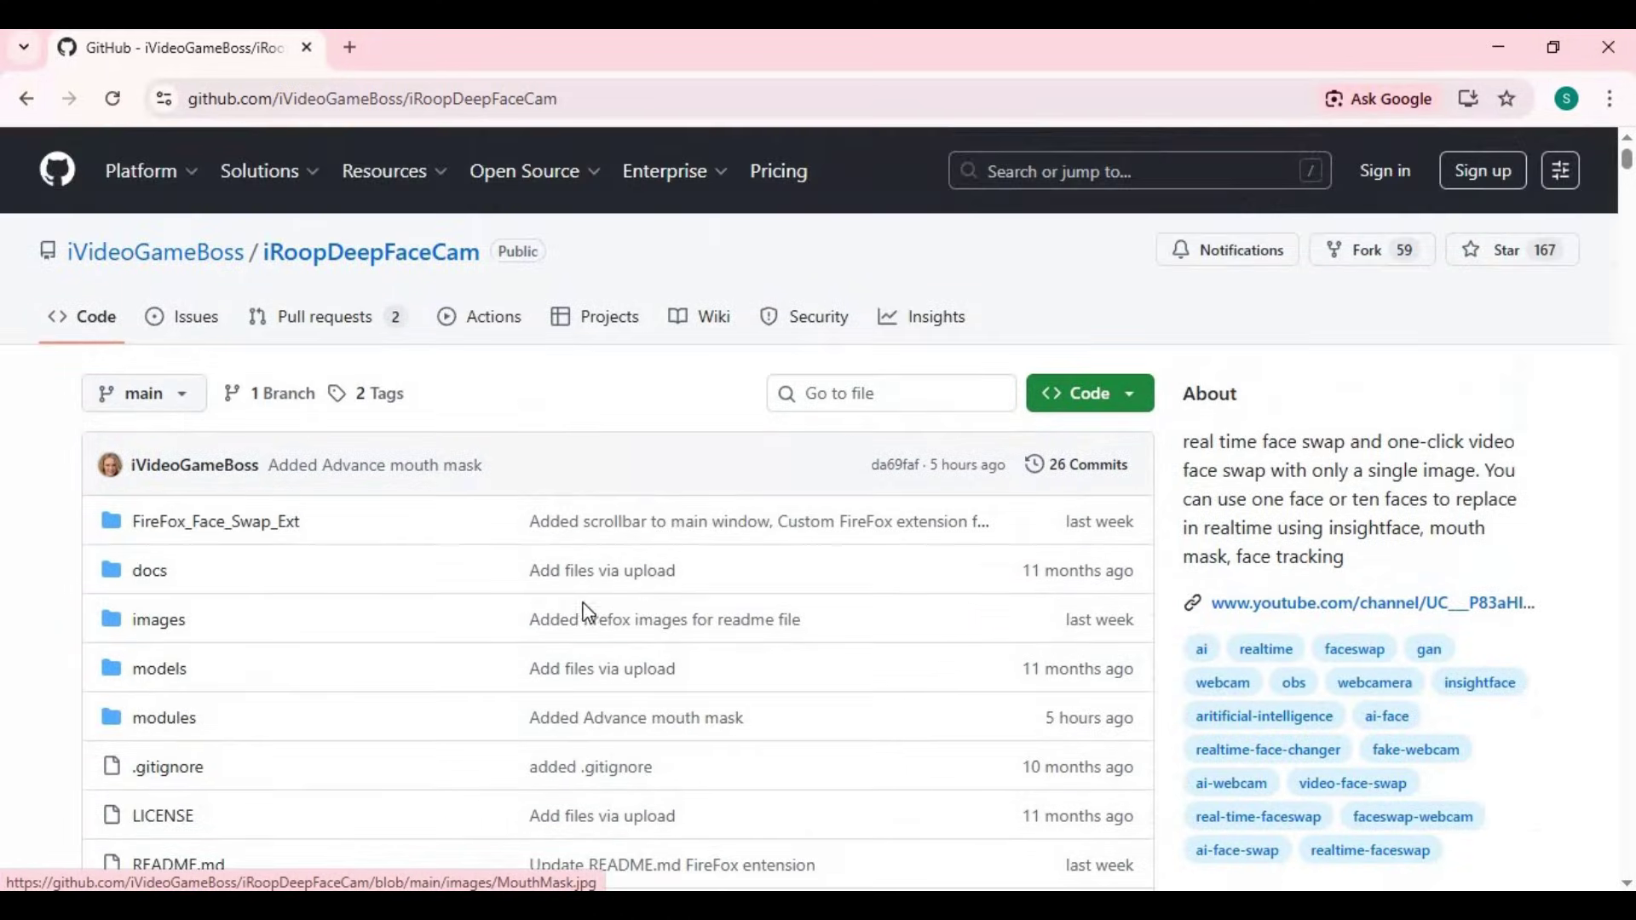
Copy the repository's HTTPS clone URL and open a command prompt in the E:\i folder
click(1126, 400)
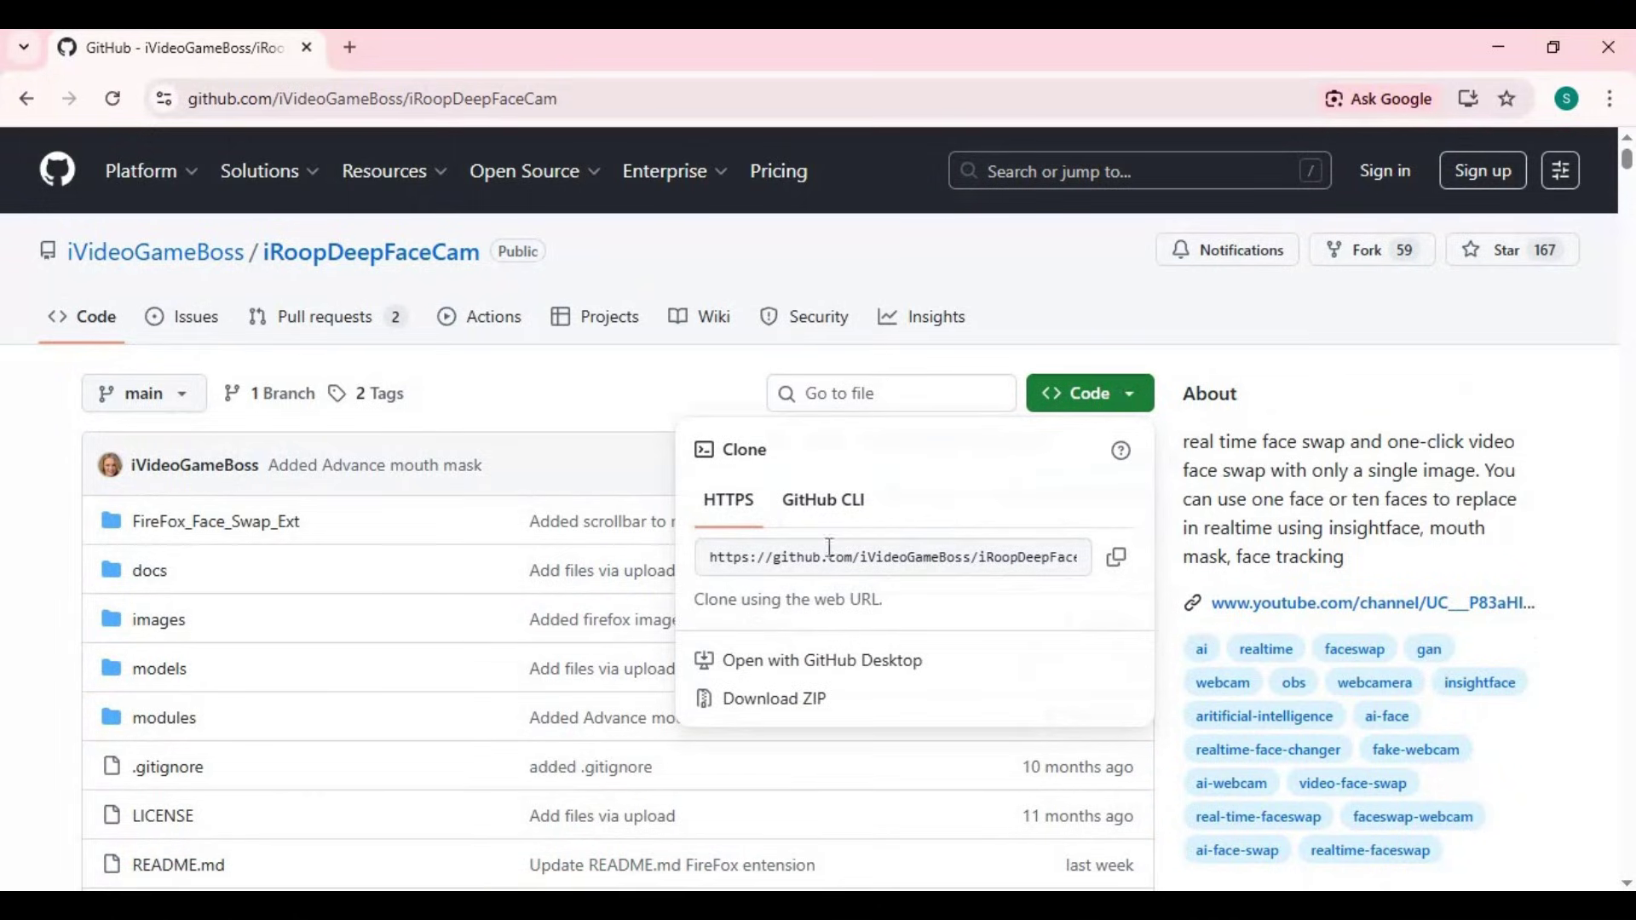
click(1118, 559)
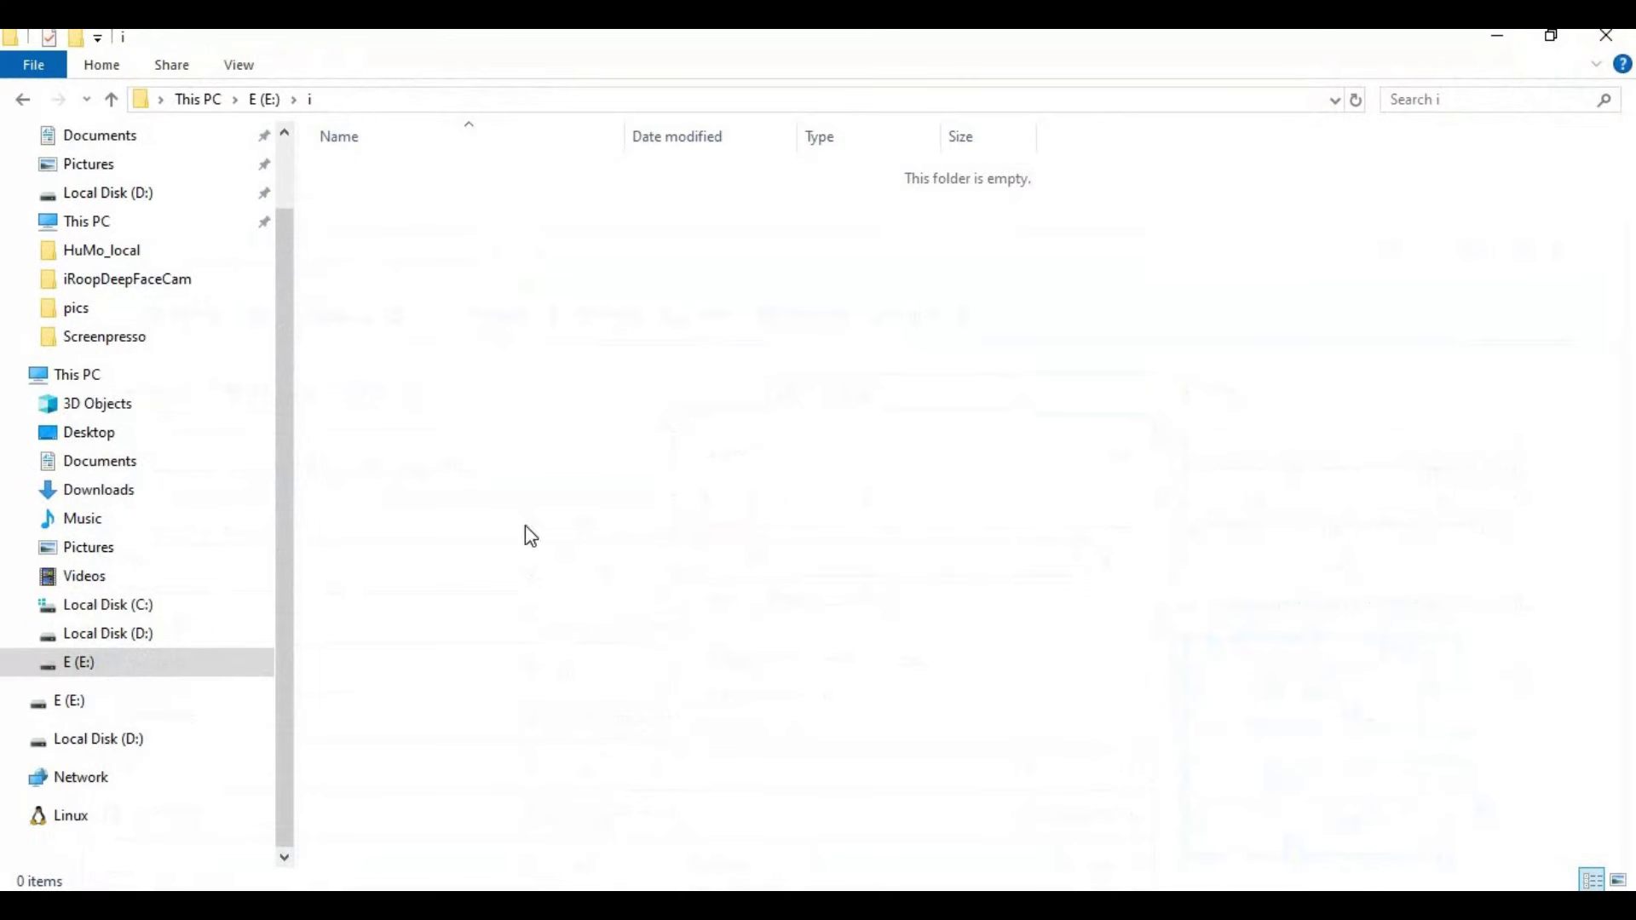
click(348, 101)
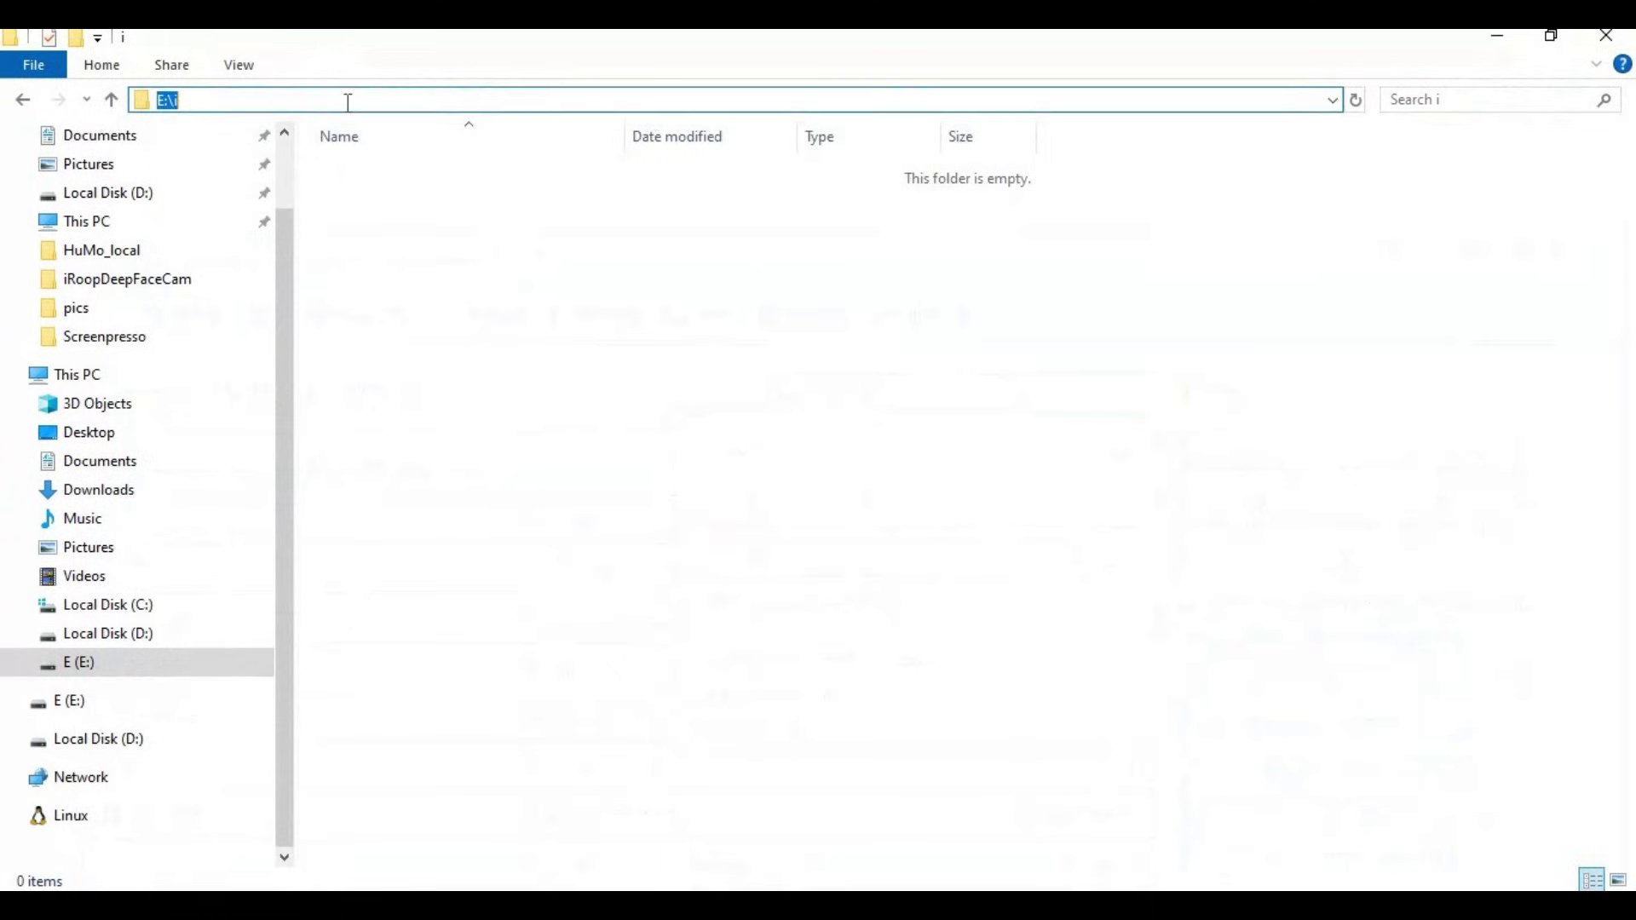
text(cmd)
key(Return)
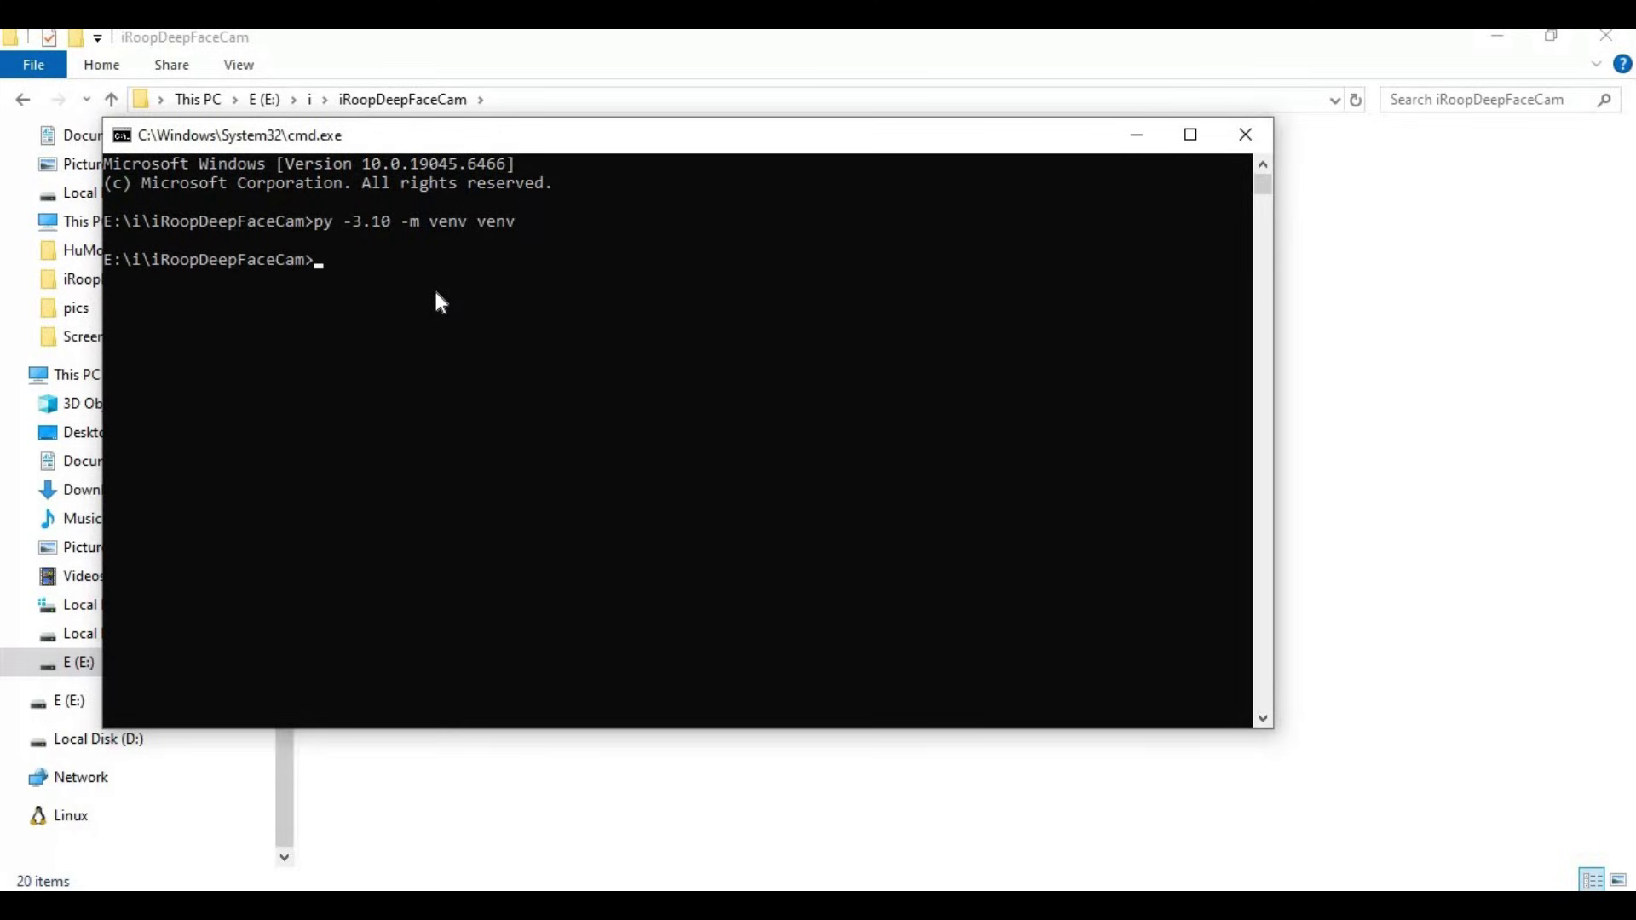
Activate the venv virtual environment with venv\scripts\activate and check the CUDA compiler version with nvcc --version
text(venv\scripts\activate)
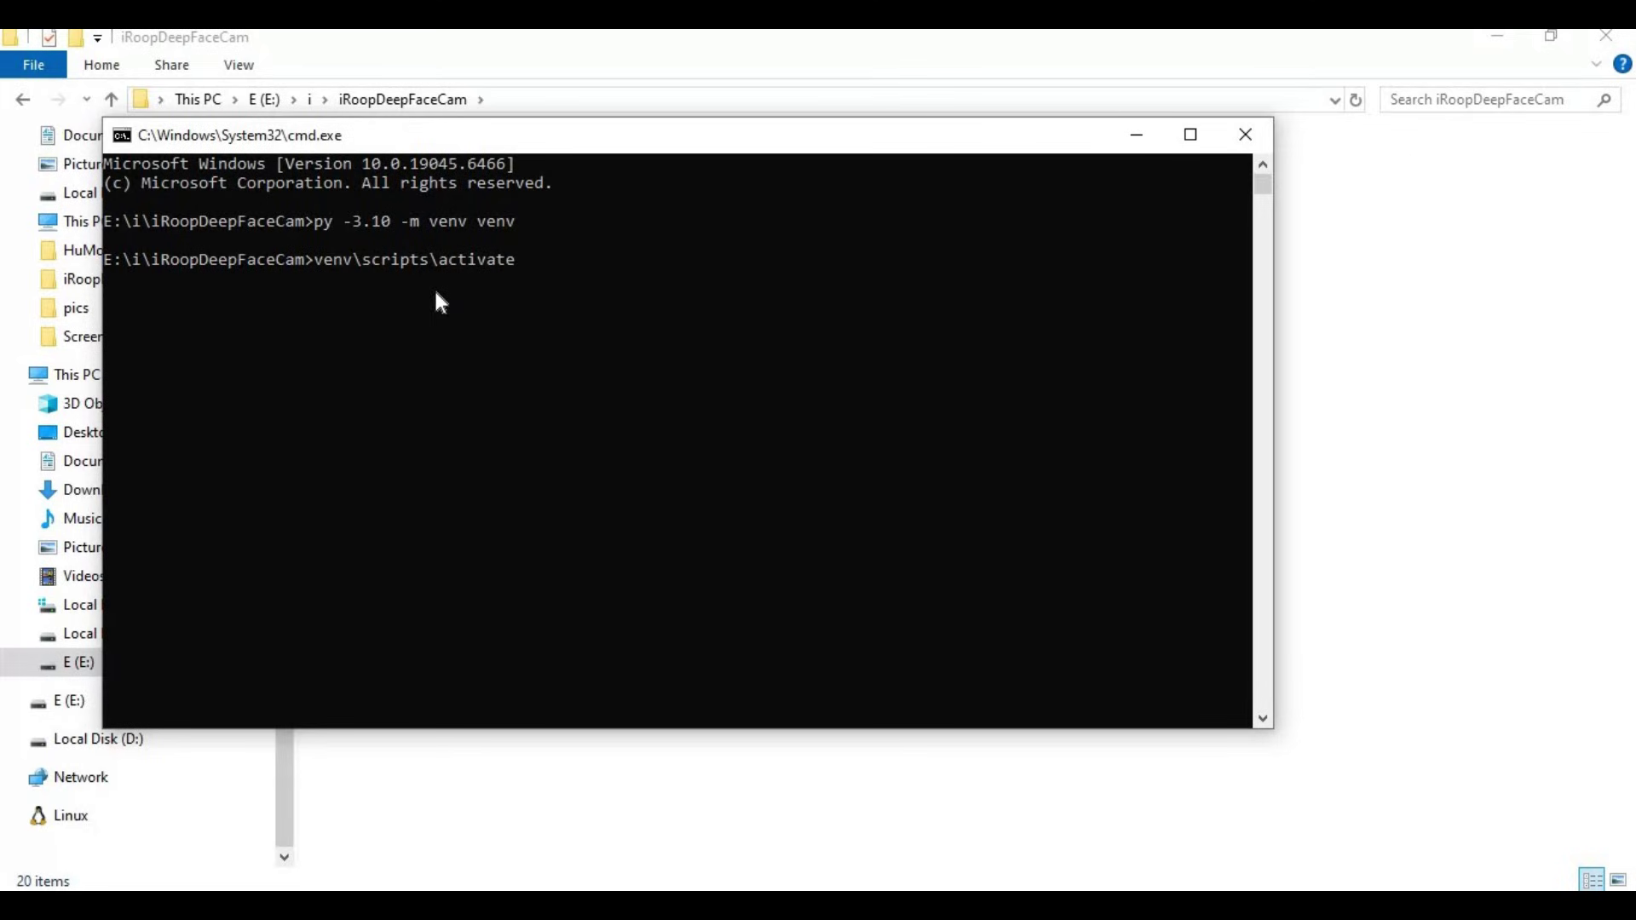
key(Return)
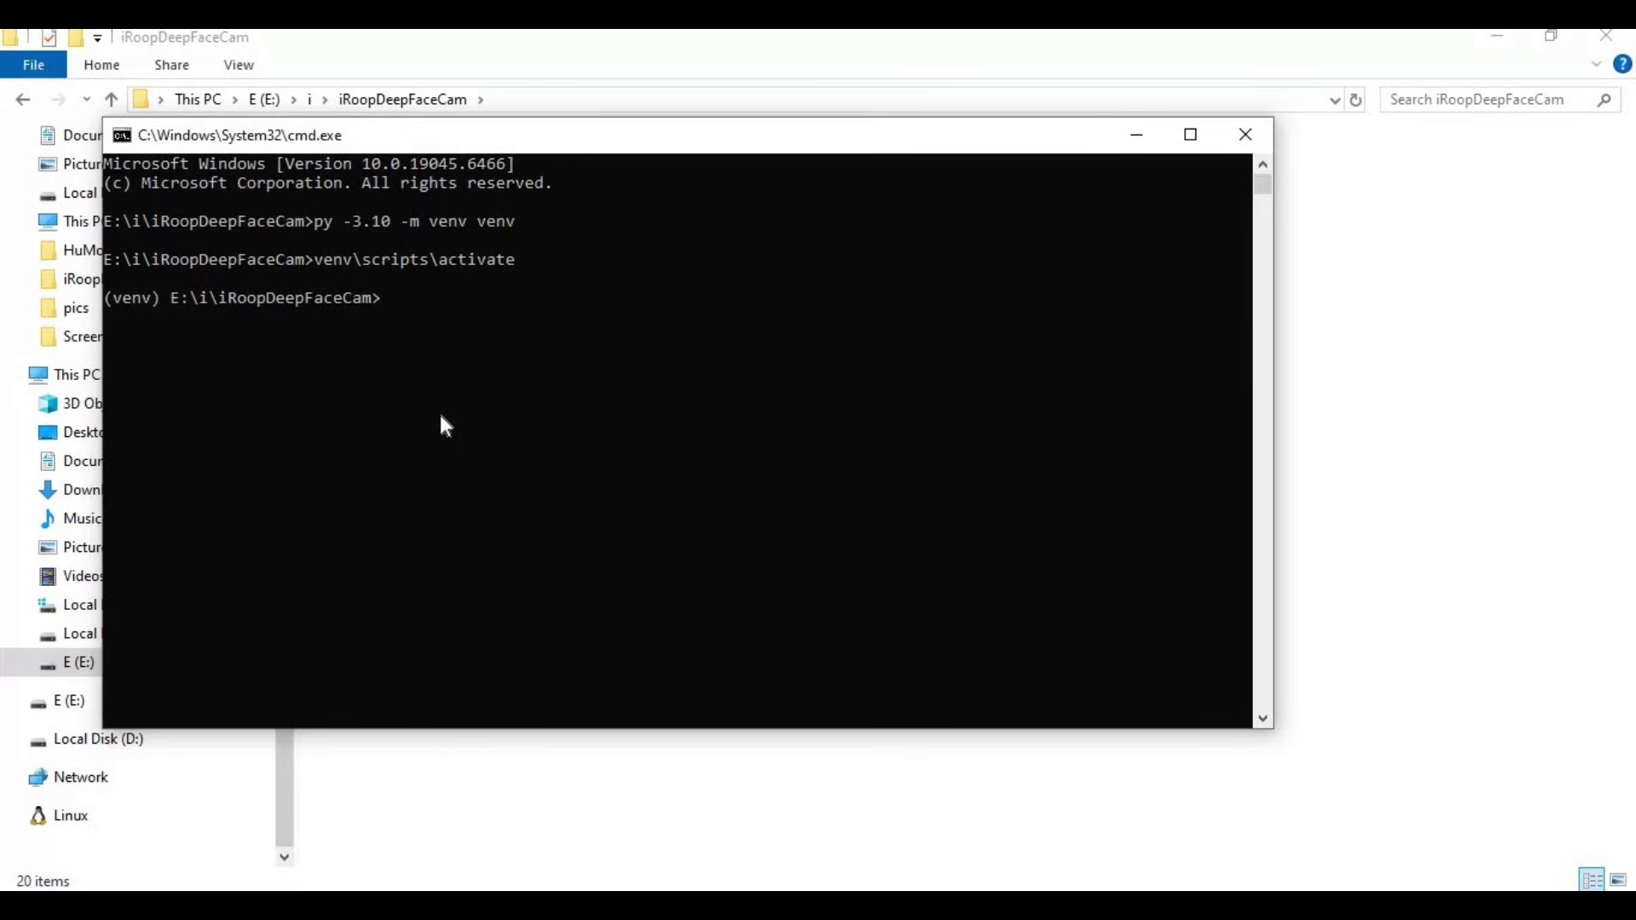
text(nvcc --version)
key(Return)
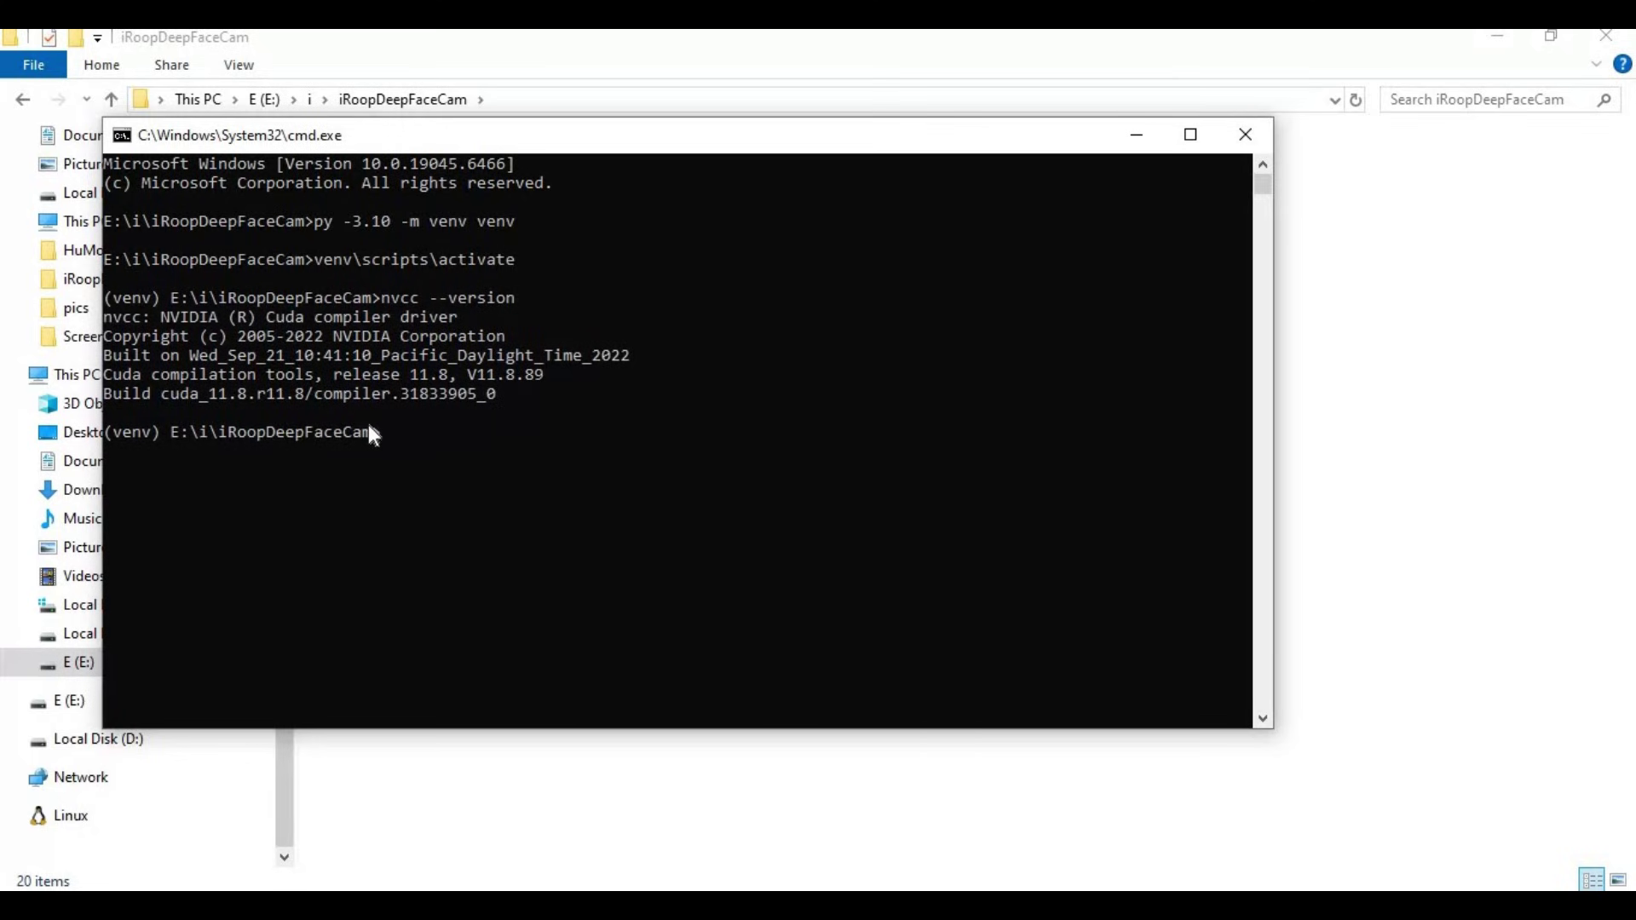
Switch to the browser's PyTorch page and copy the stable Windows pip install command for CUDA 12.8
key(alt+Tab)
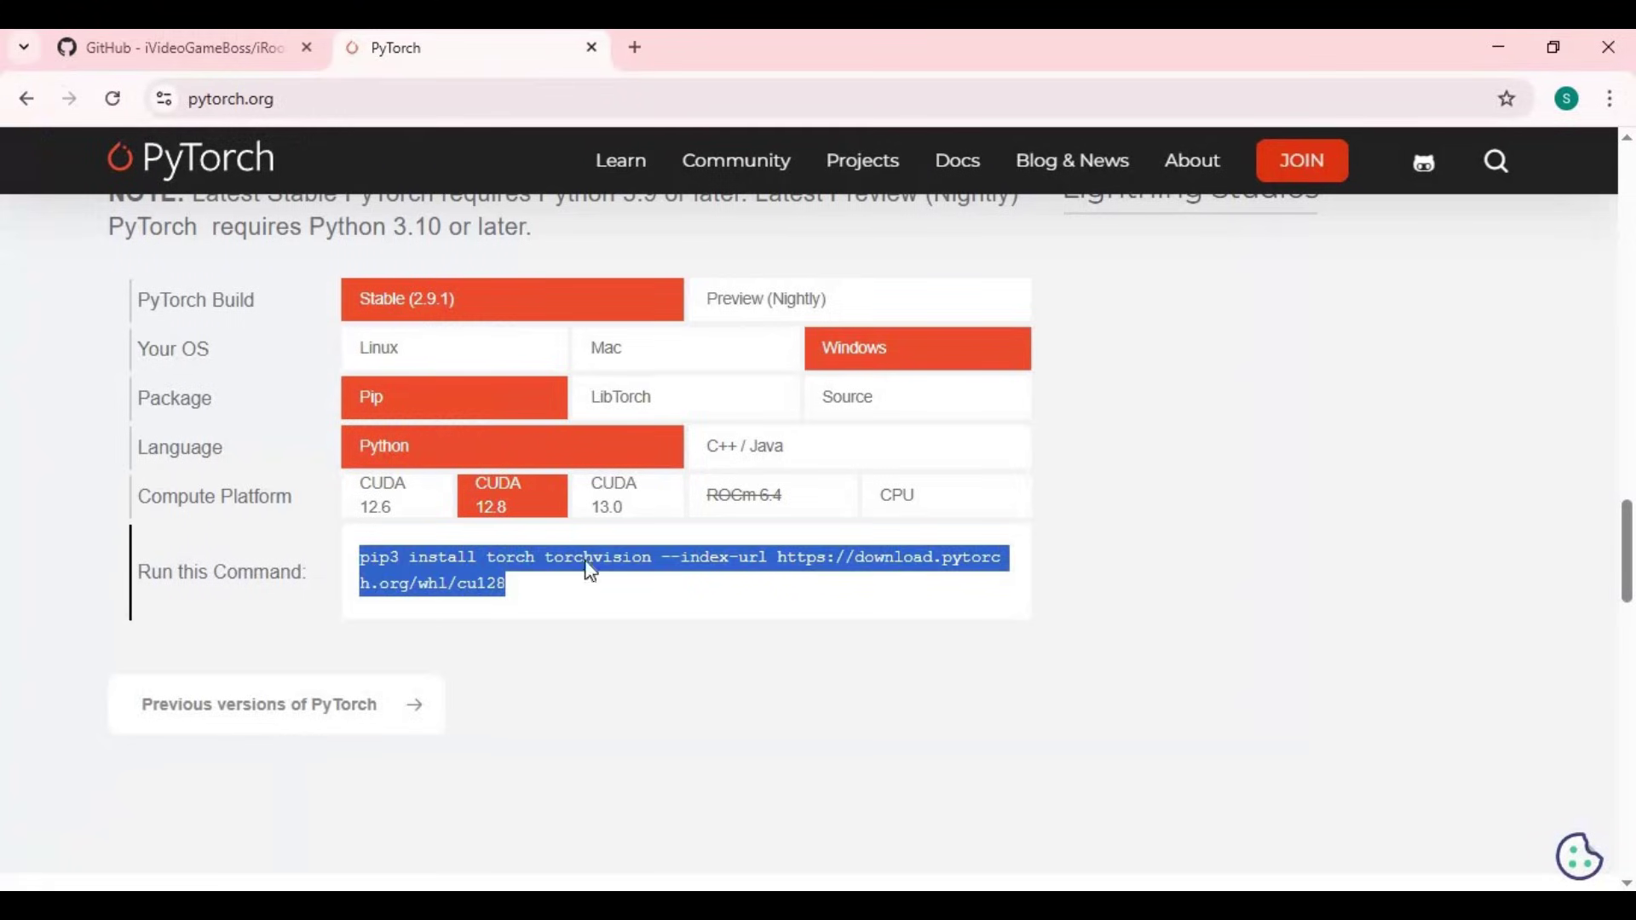
click(361, 102)
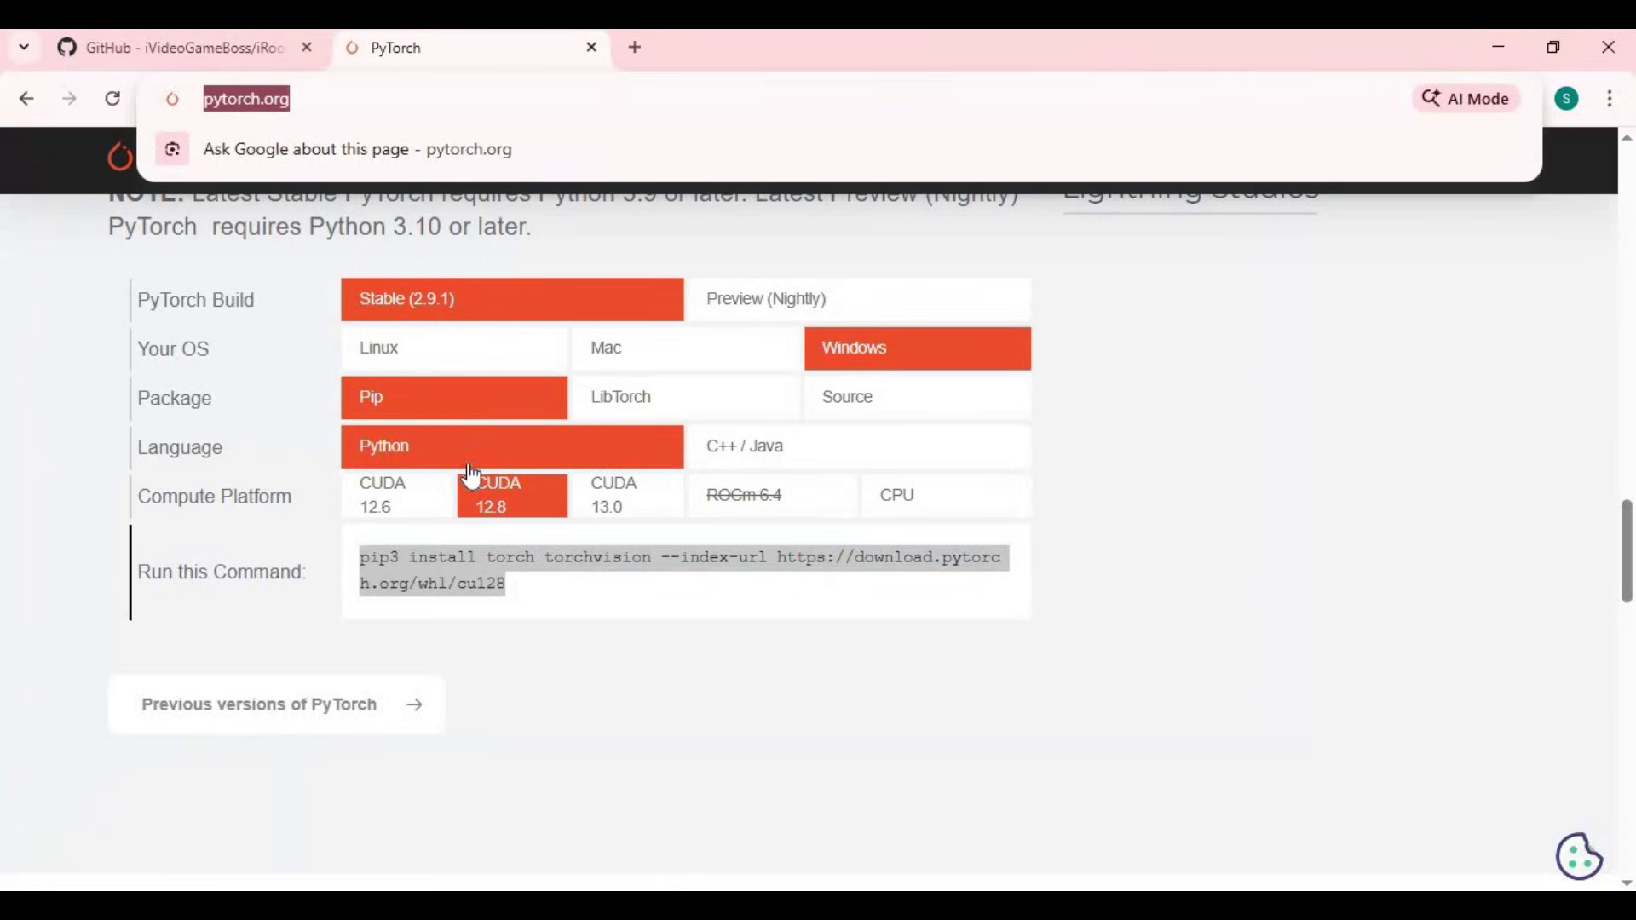
click(600, 640)
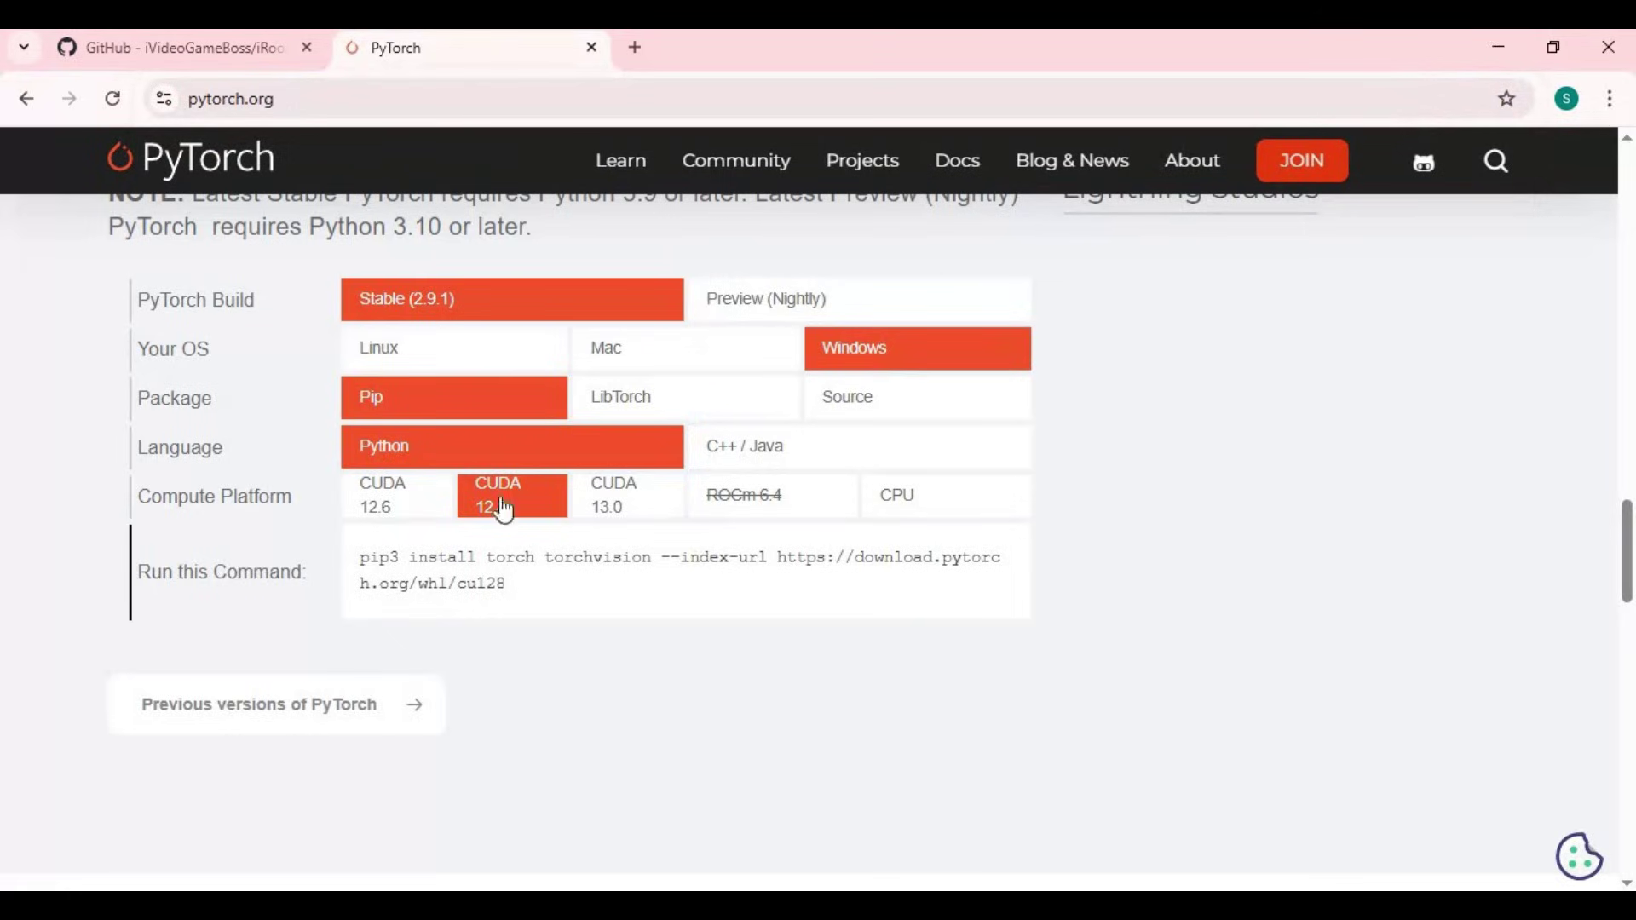
click(615, 511)
click(501, 508)
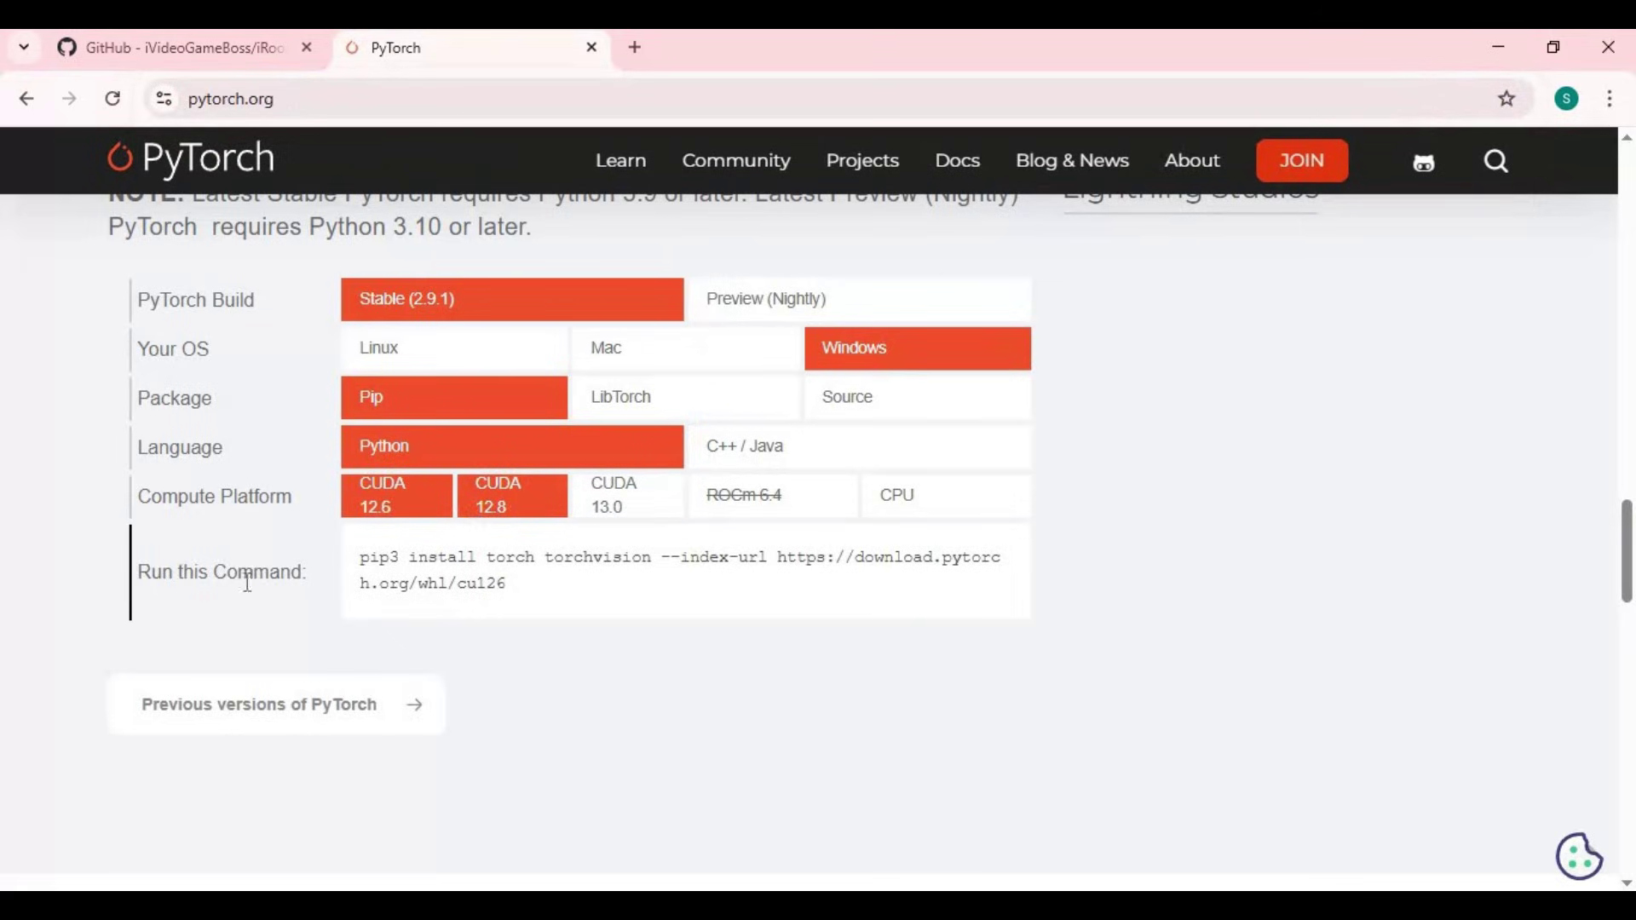
drag(506, 585, 359, 558)
right_click(384, 571)
click(450, 595)
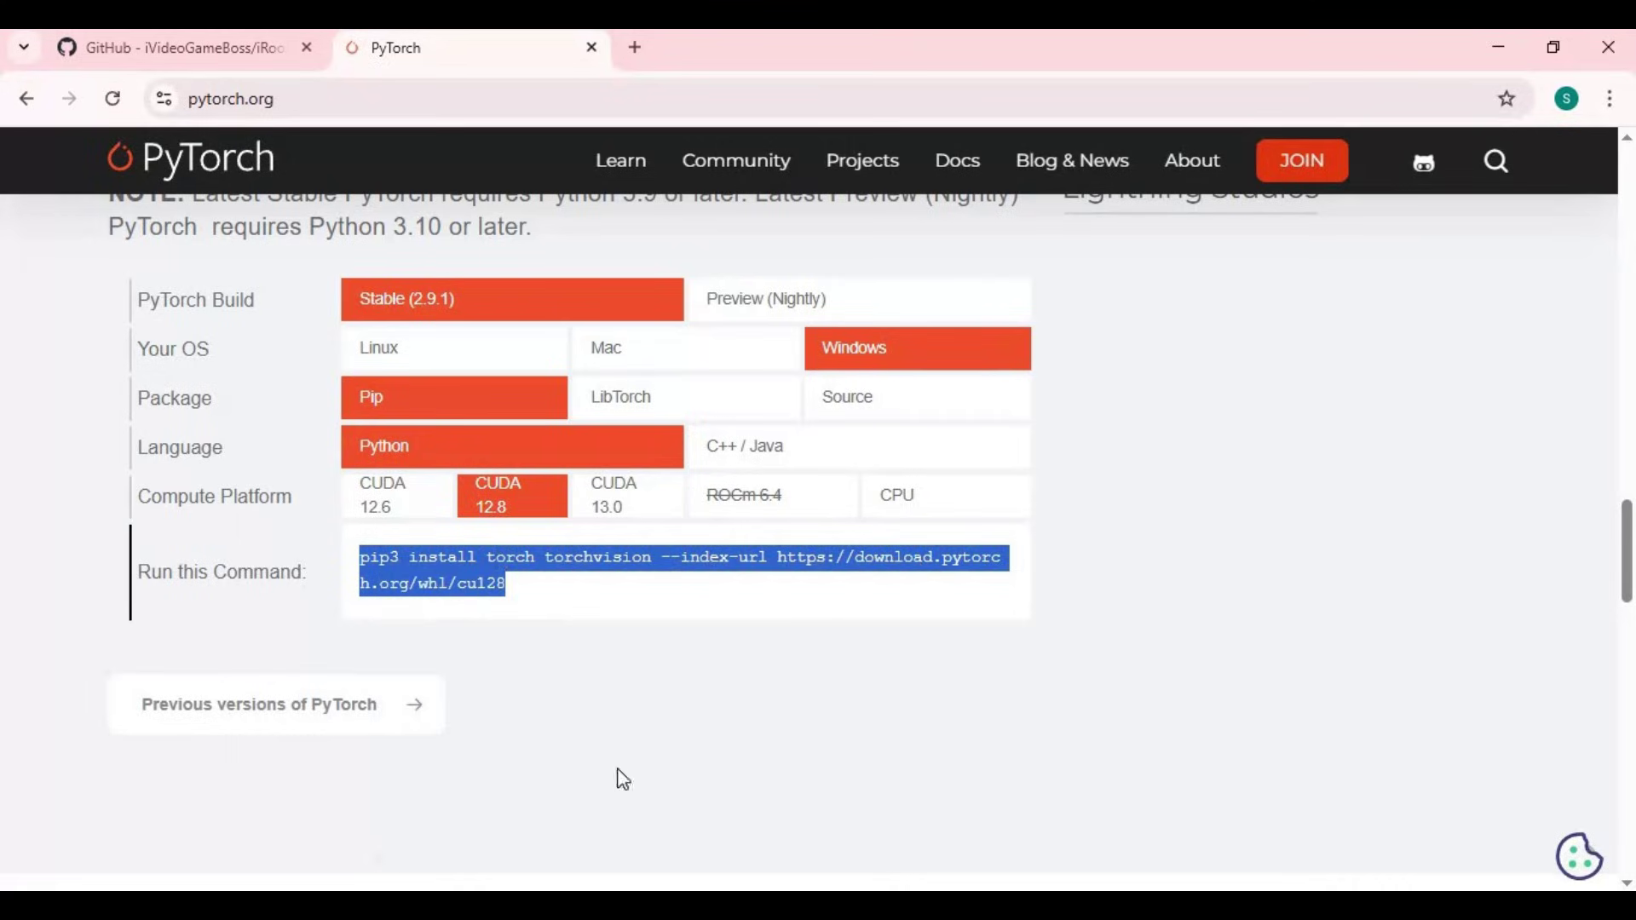
In the command prompt, run the copied PyTorch install command with torchaudio added and the index URL ending in cu118
key(alt+Tab)
right_click(650, 721)
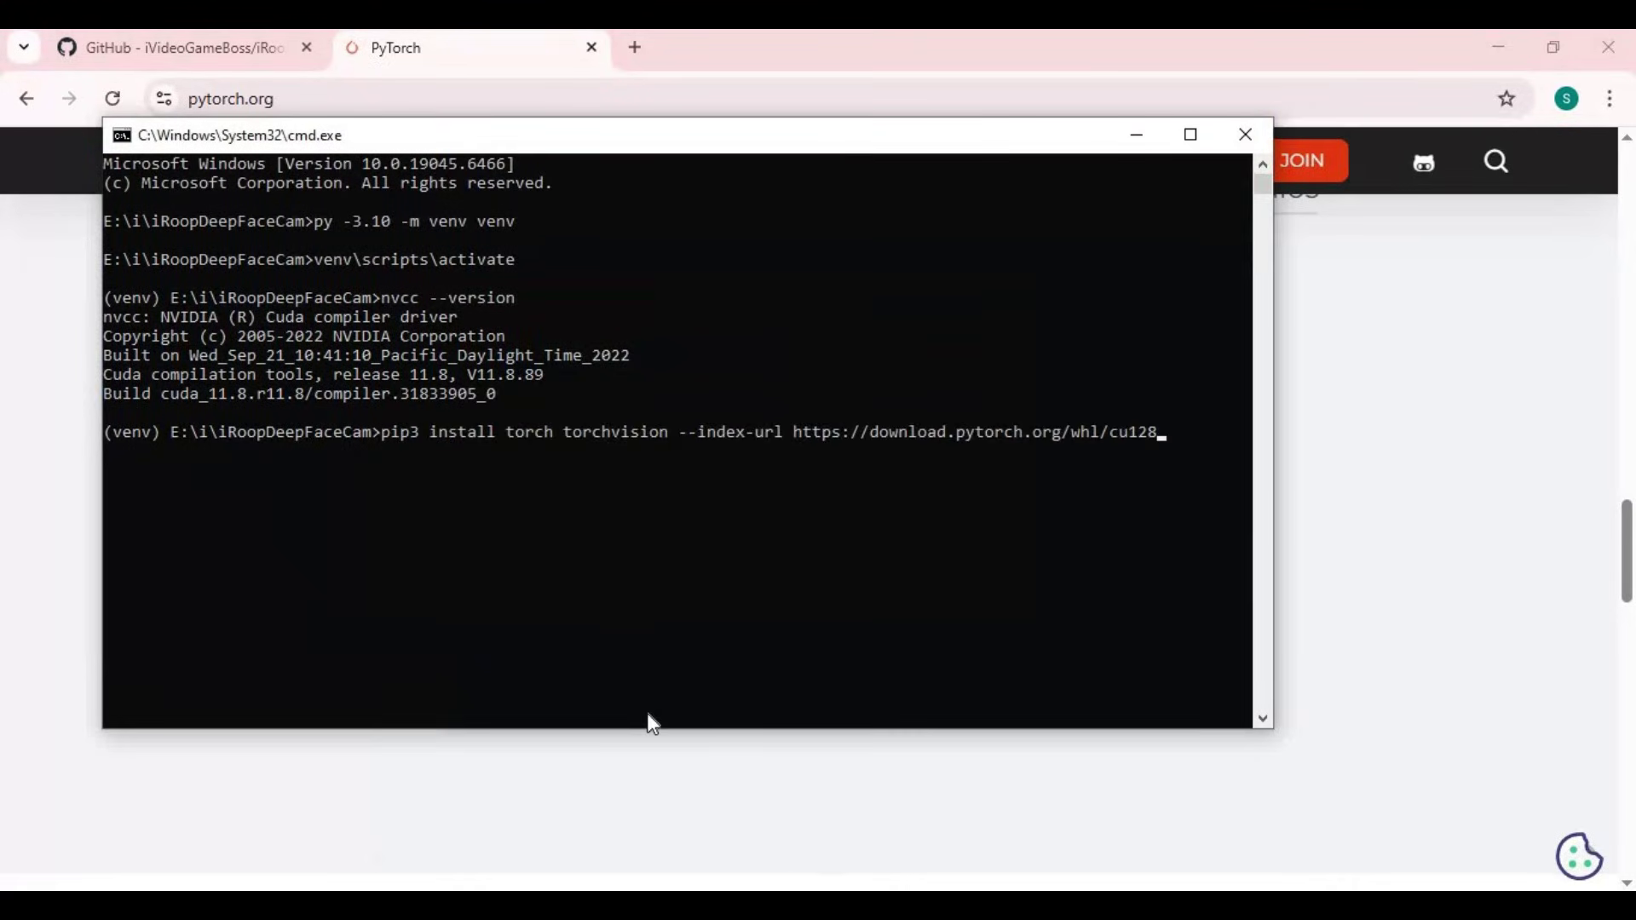
text(18)
text( t)
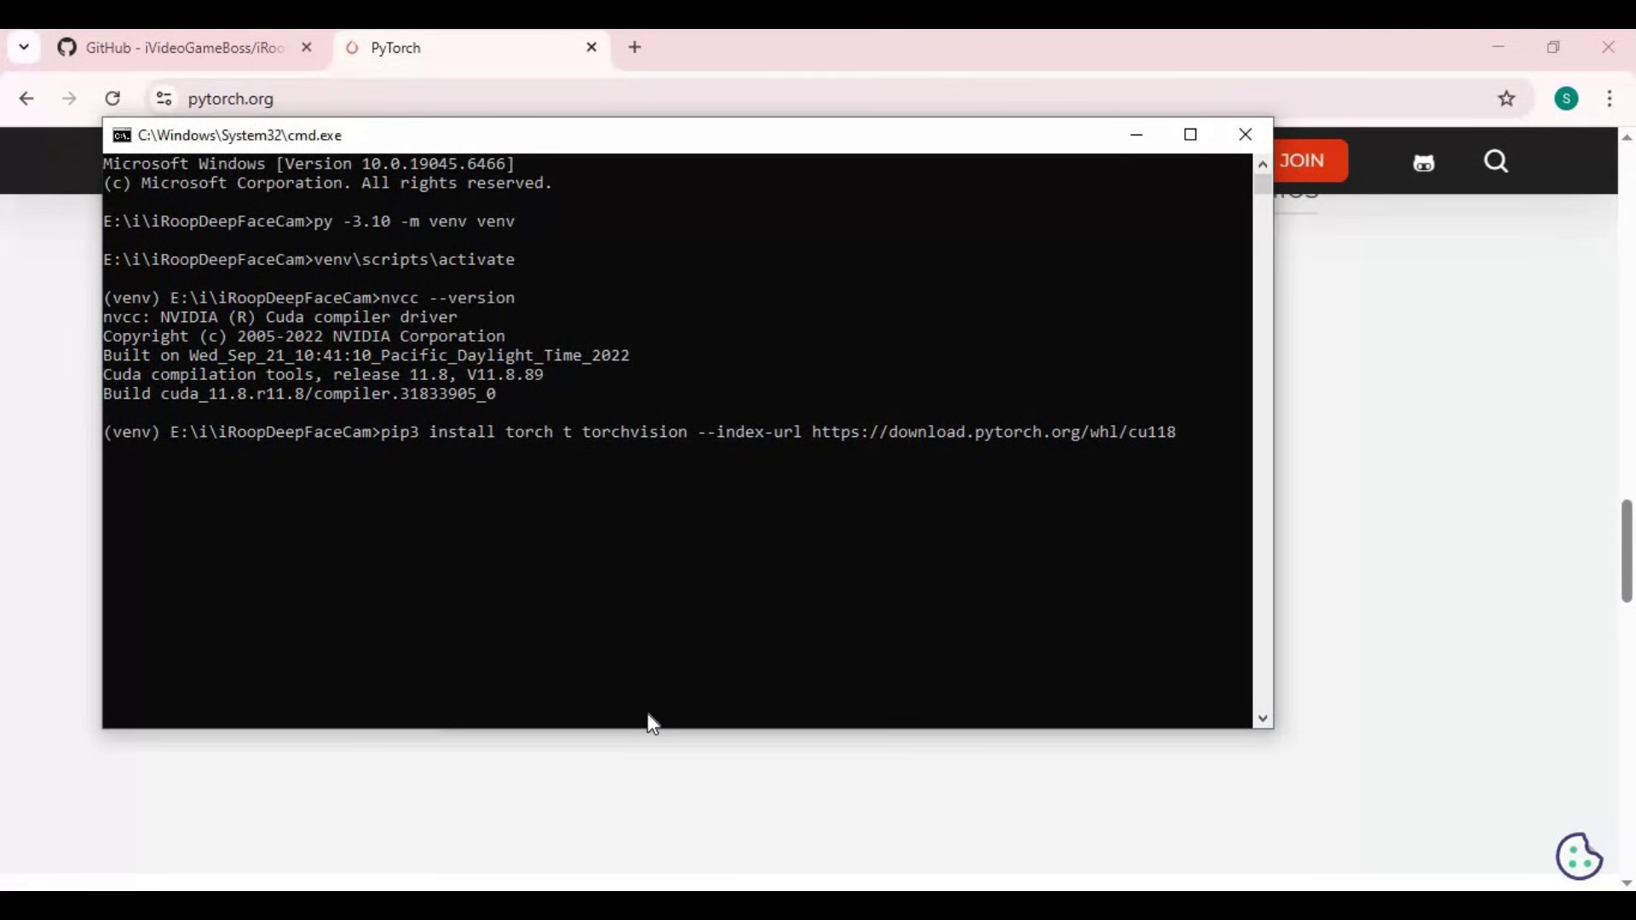
text(orchau)
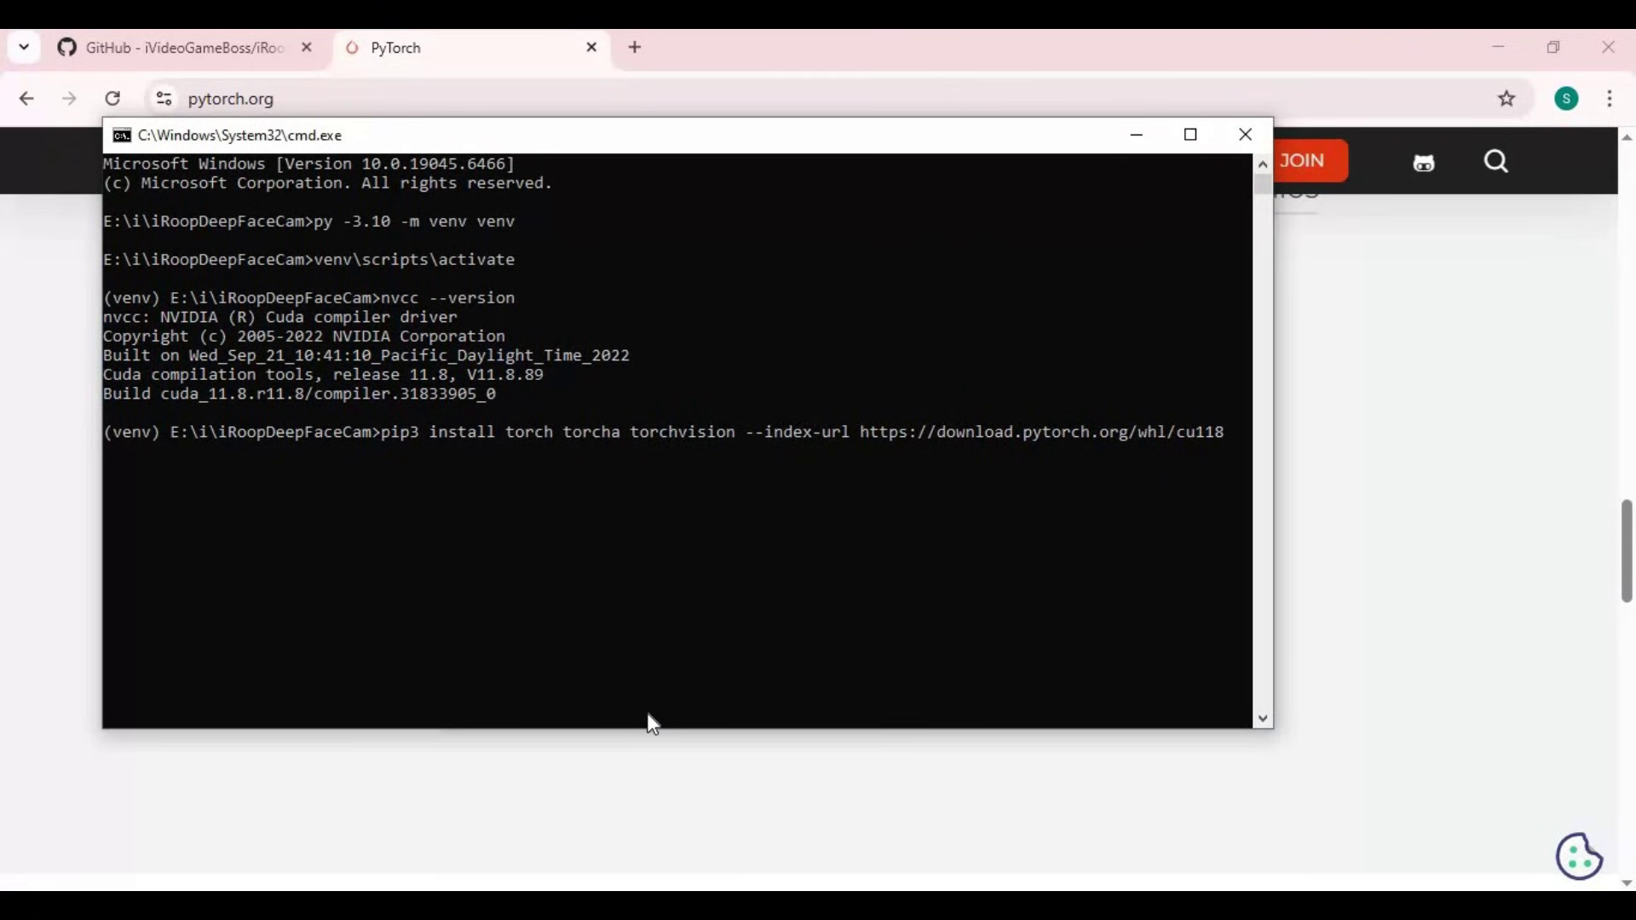
text(dio)
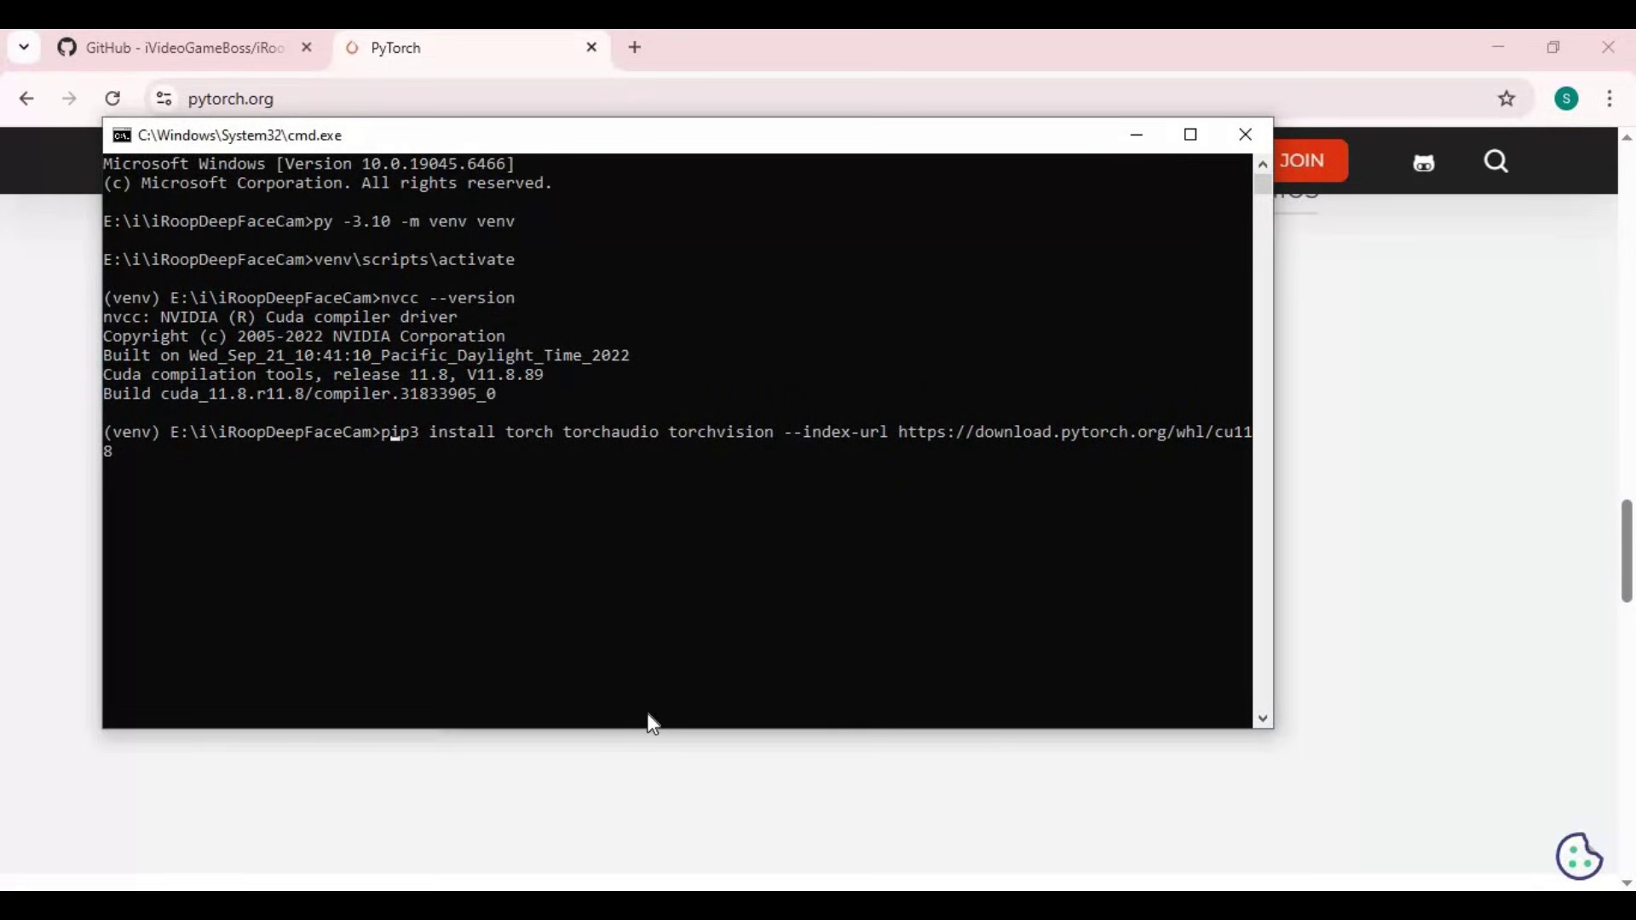
key(BackSpace)
key(Return)
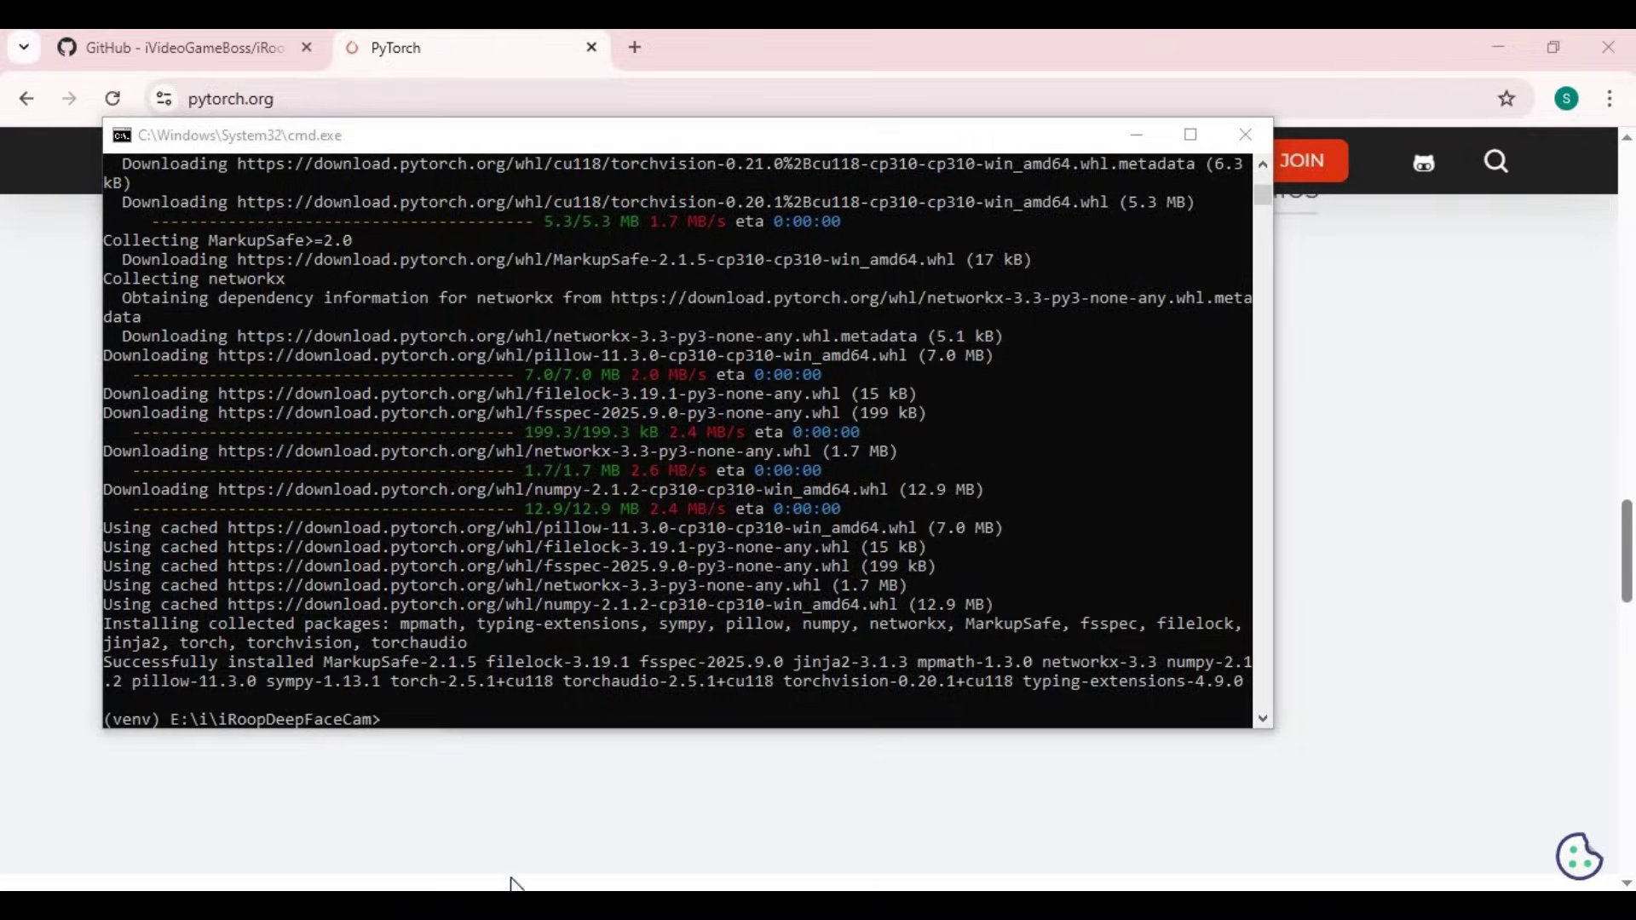
Open the requirements file in iRoopDeepFaceCam and delete the --extra-index-url line and all four torch and torchvision lines
key(alt+Tab)
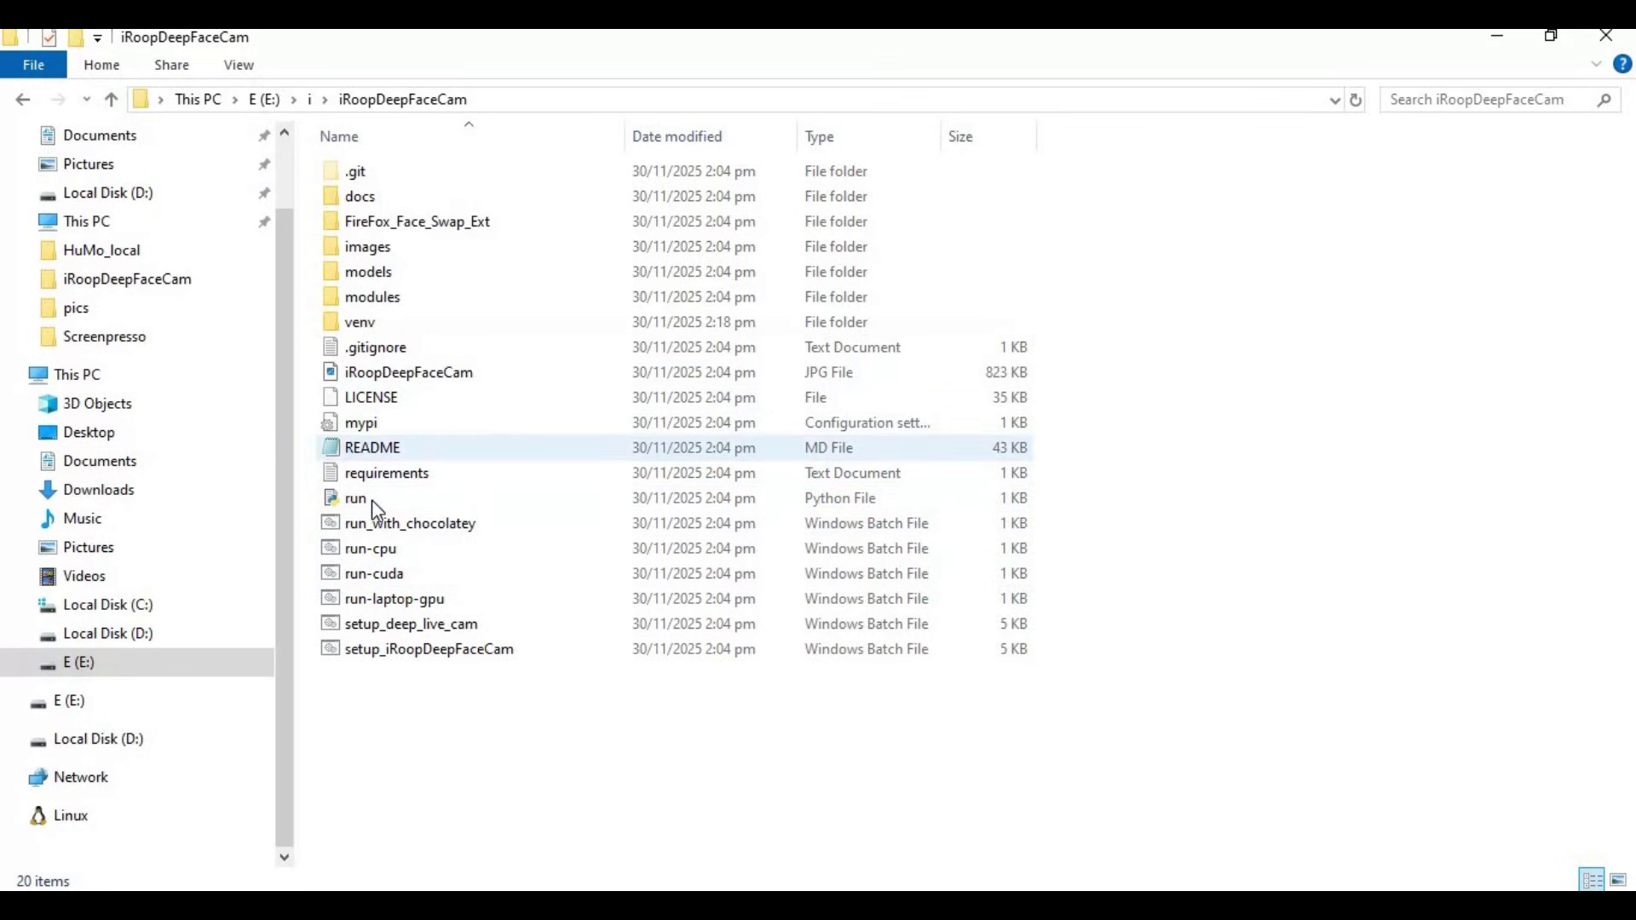
double_click(392, 479)
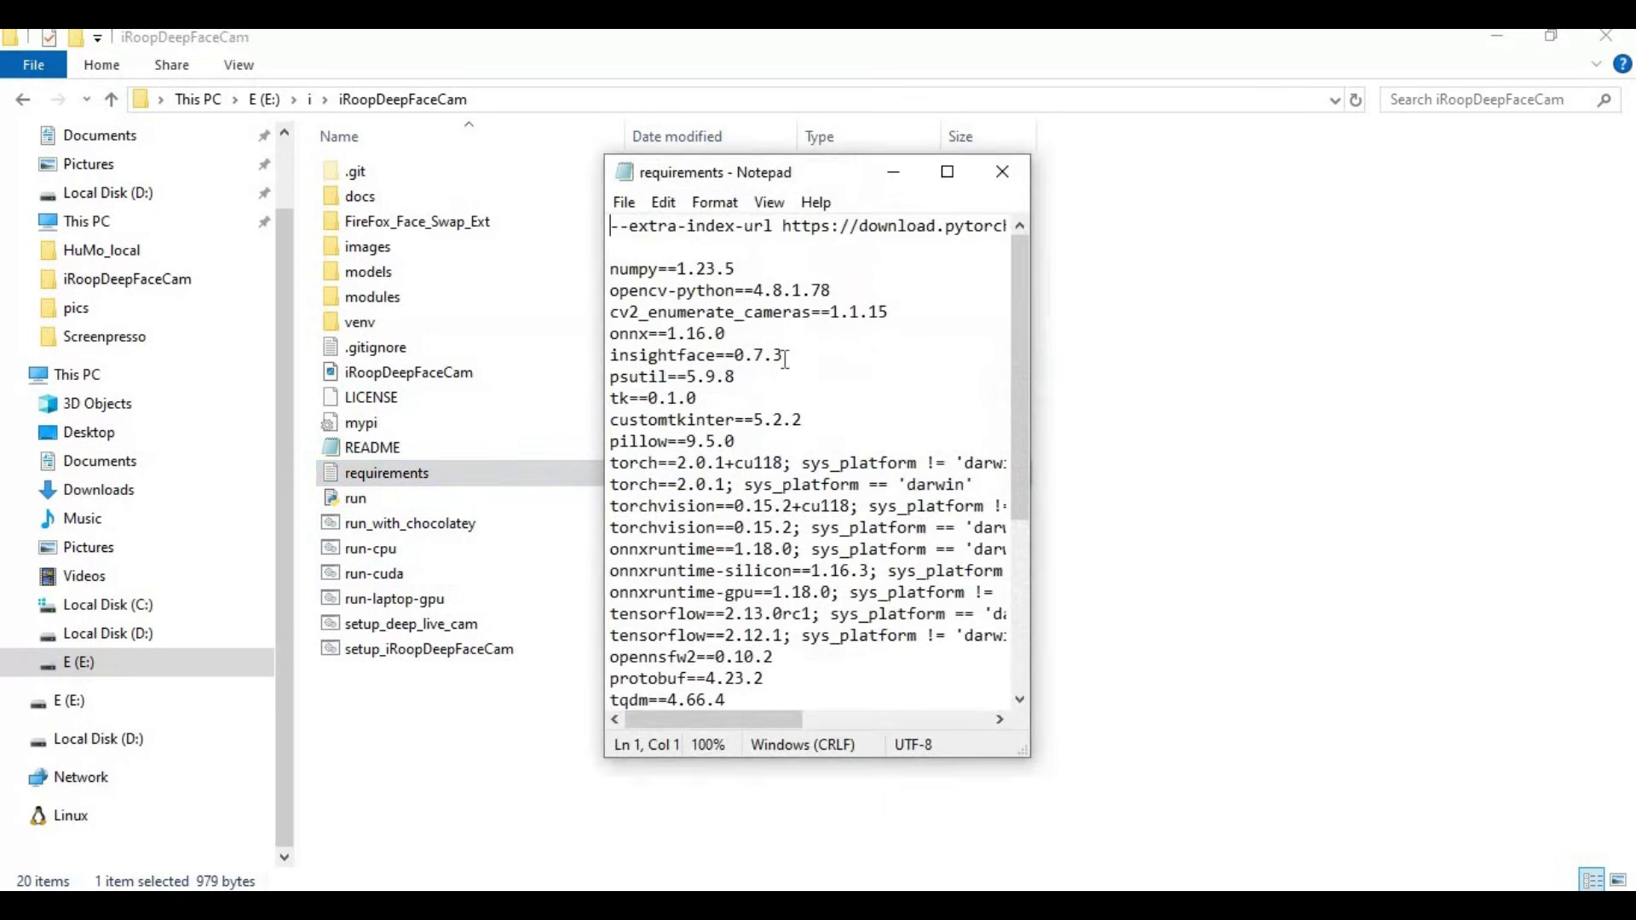
click(948, 171)
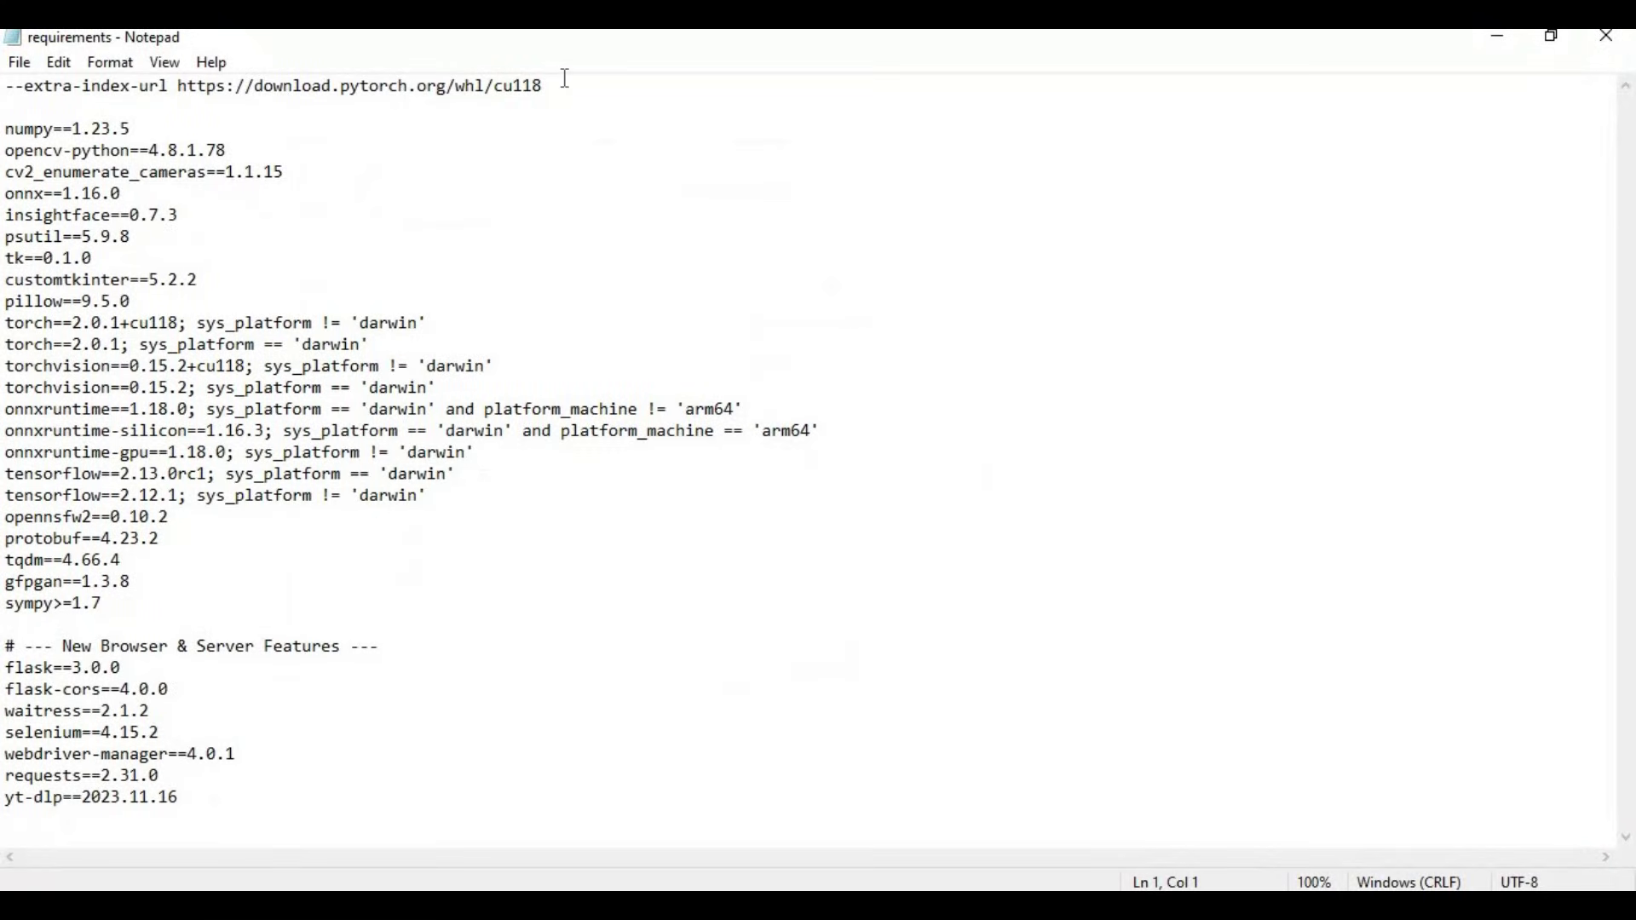
drag(558, 86, 24, 101)
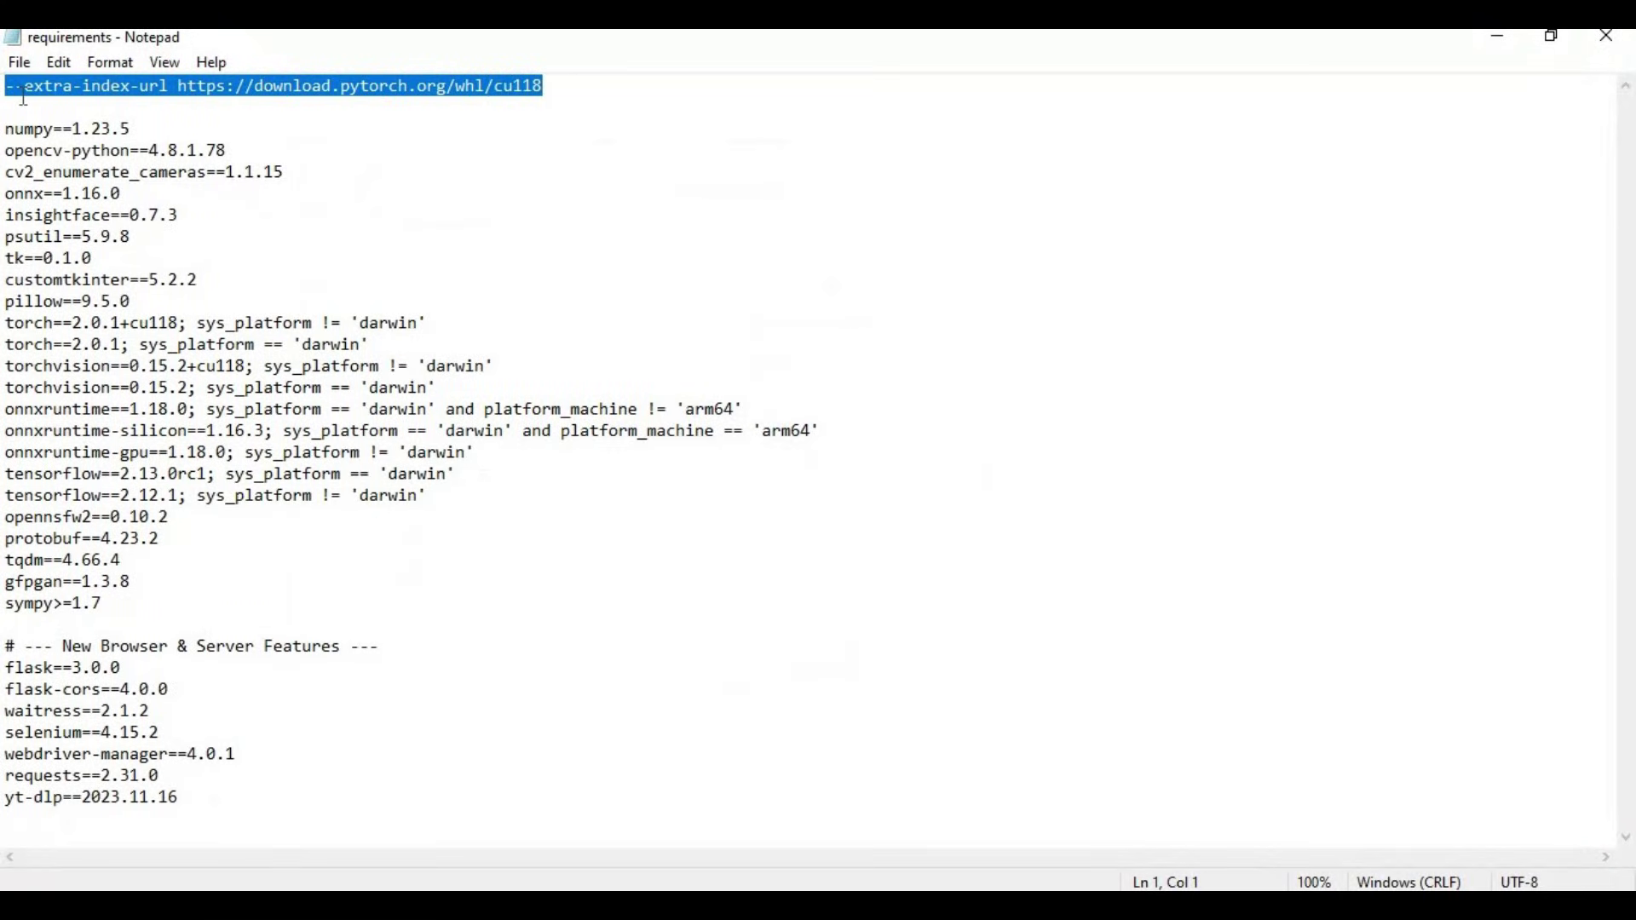
key(Delete)
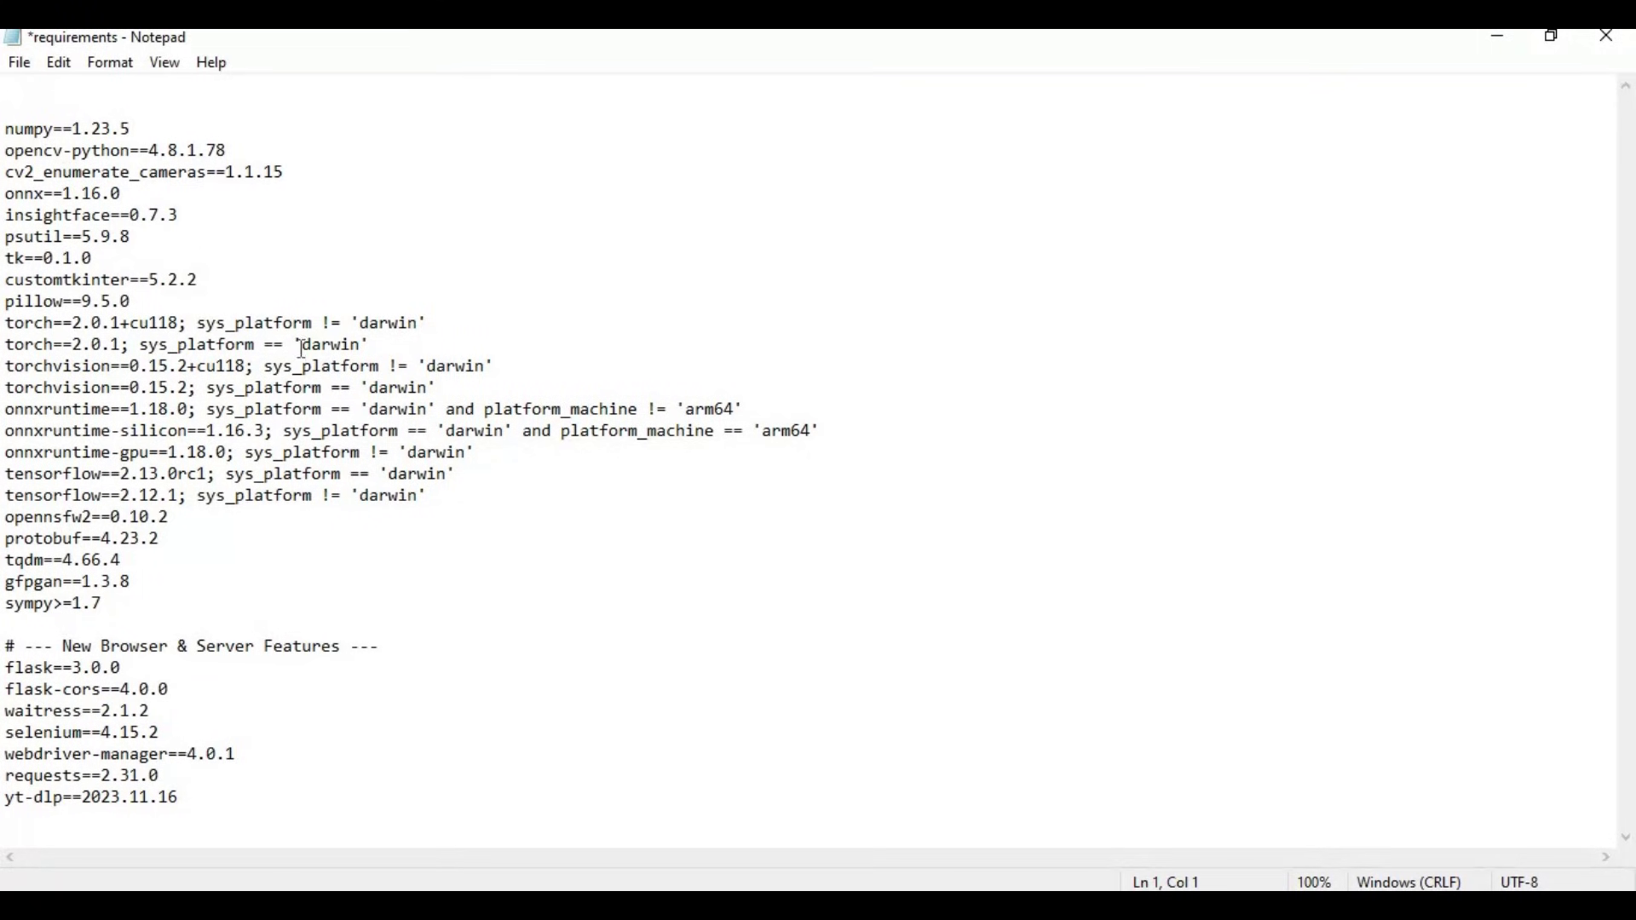
drag(413, 390, 4, 331)
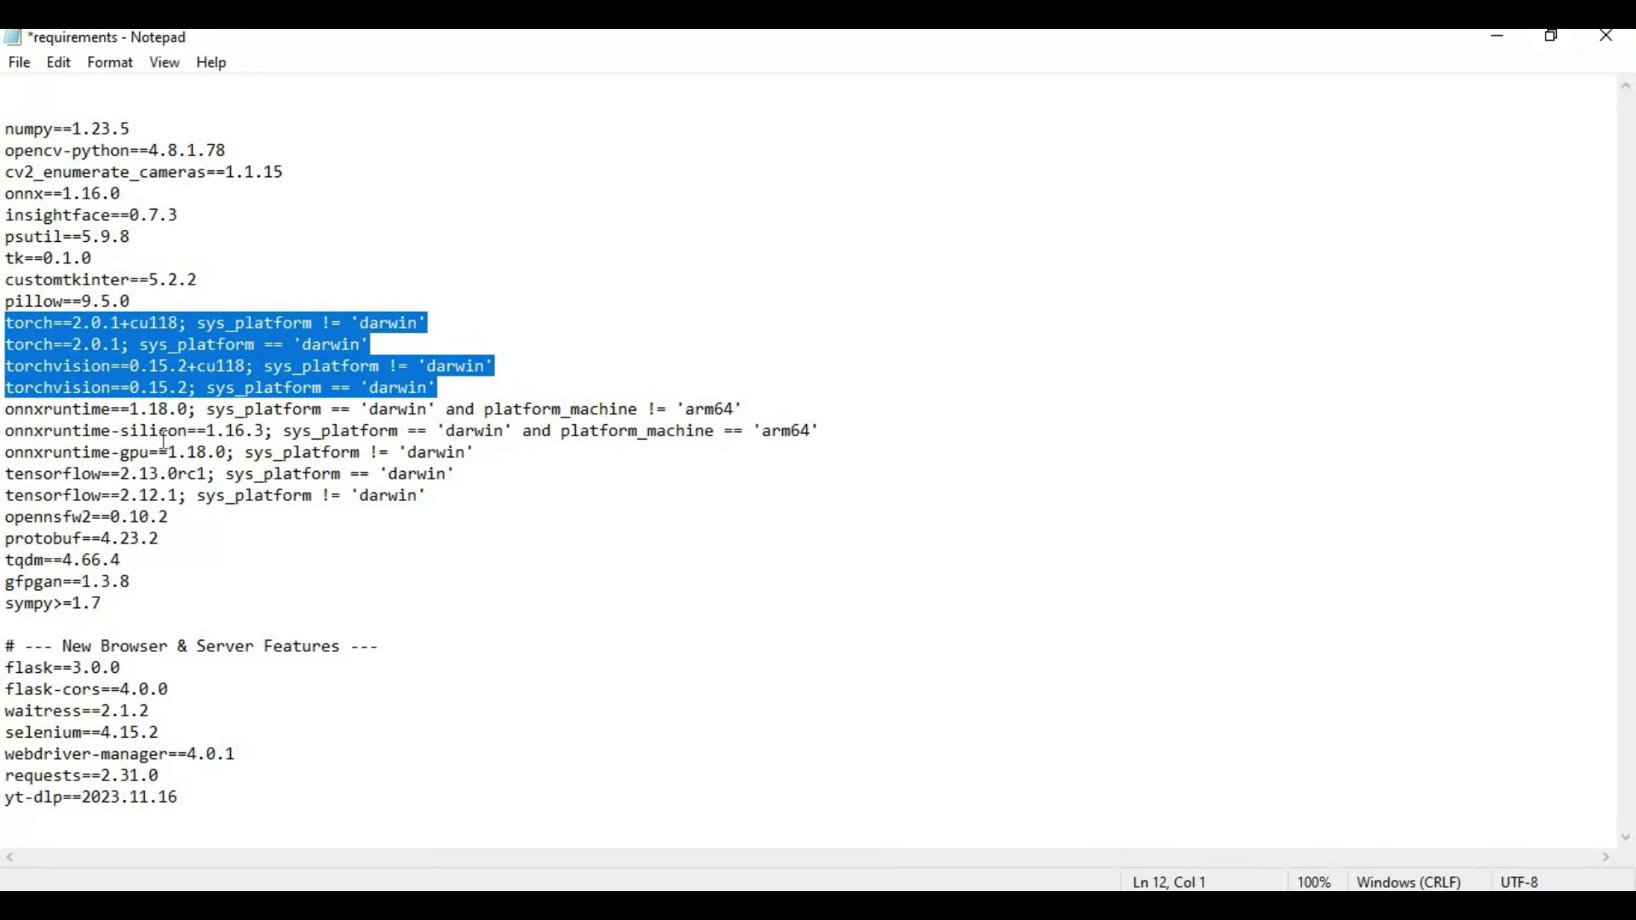
key(Delete)
key(BackSpace)
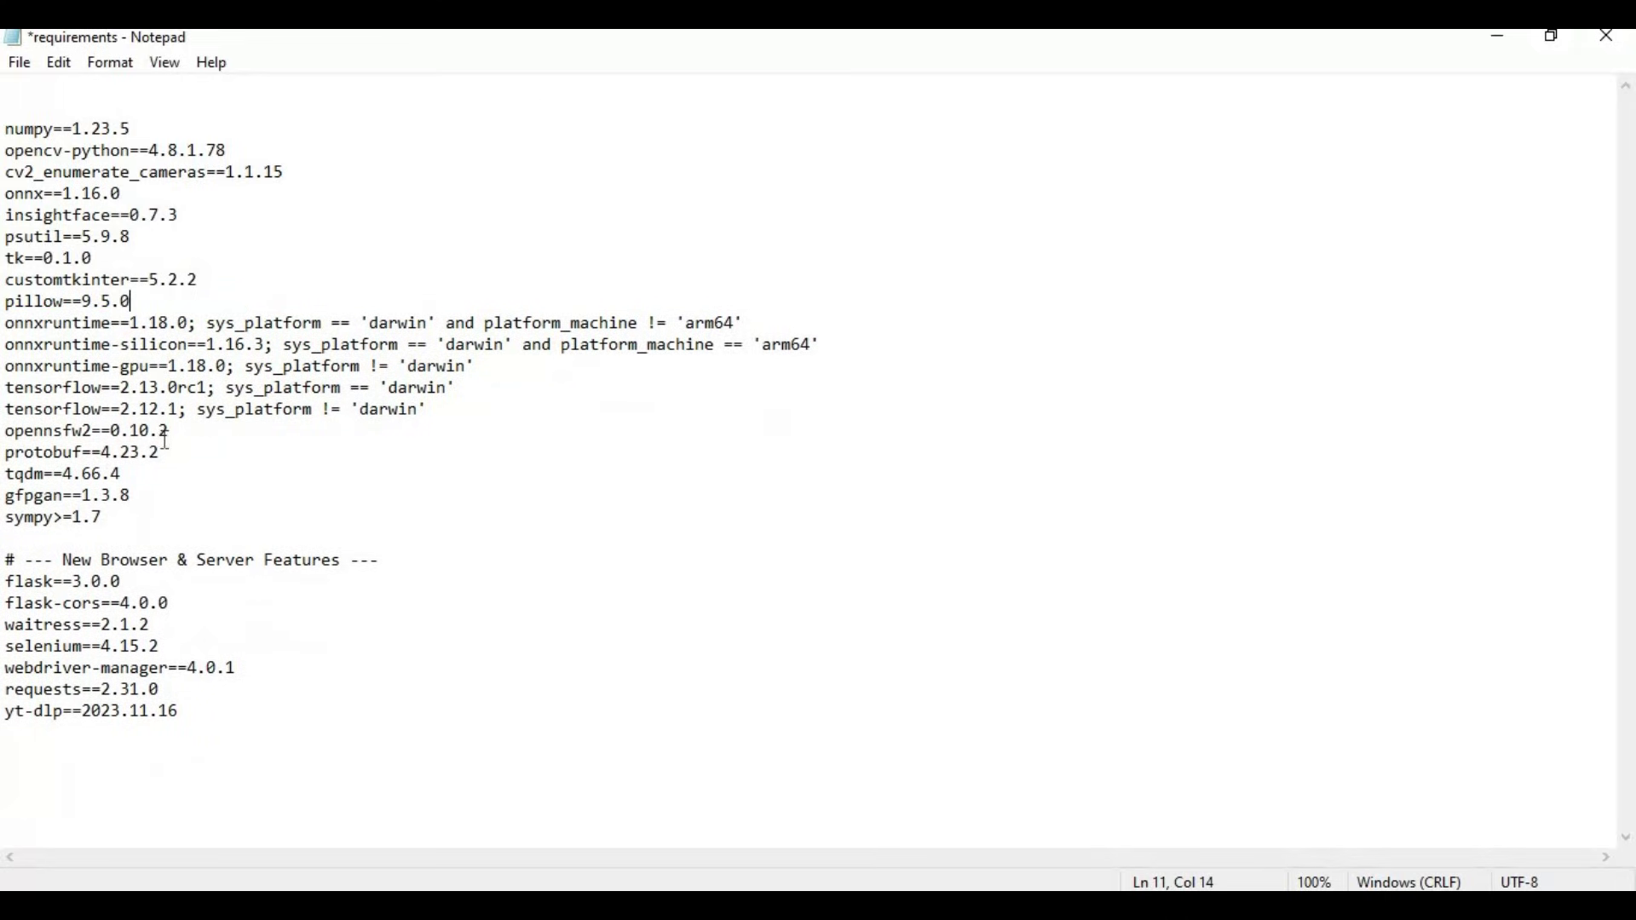
Delete the onnxruntime and onnxruntime-silicon lines, and strip the platform condition so the GPU entry reads onnxruntime-gpu==1.18.0
drag(823, 345, 422, 314)
click(423, 321)
drag(823, 345, 4, 333)
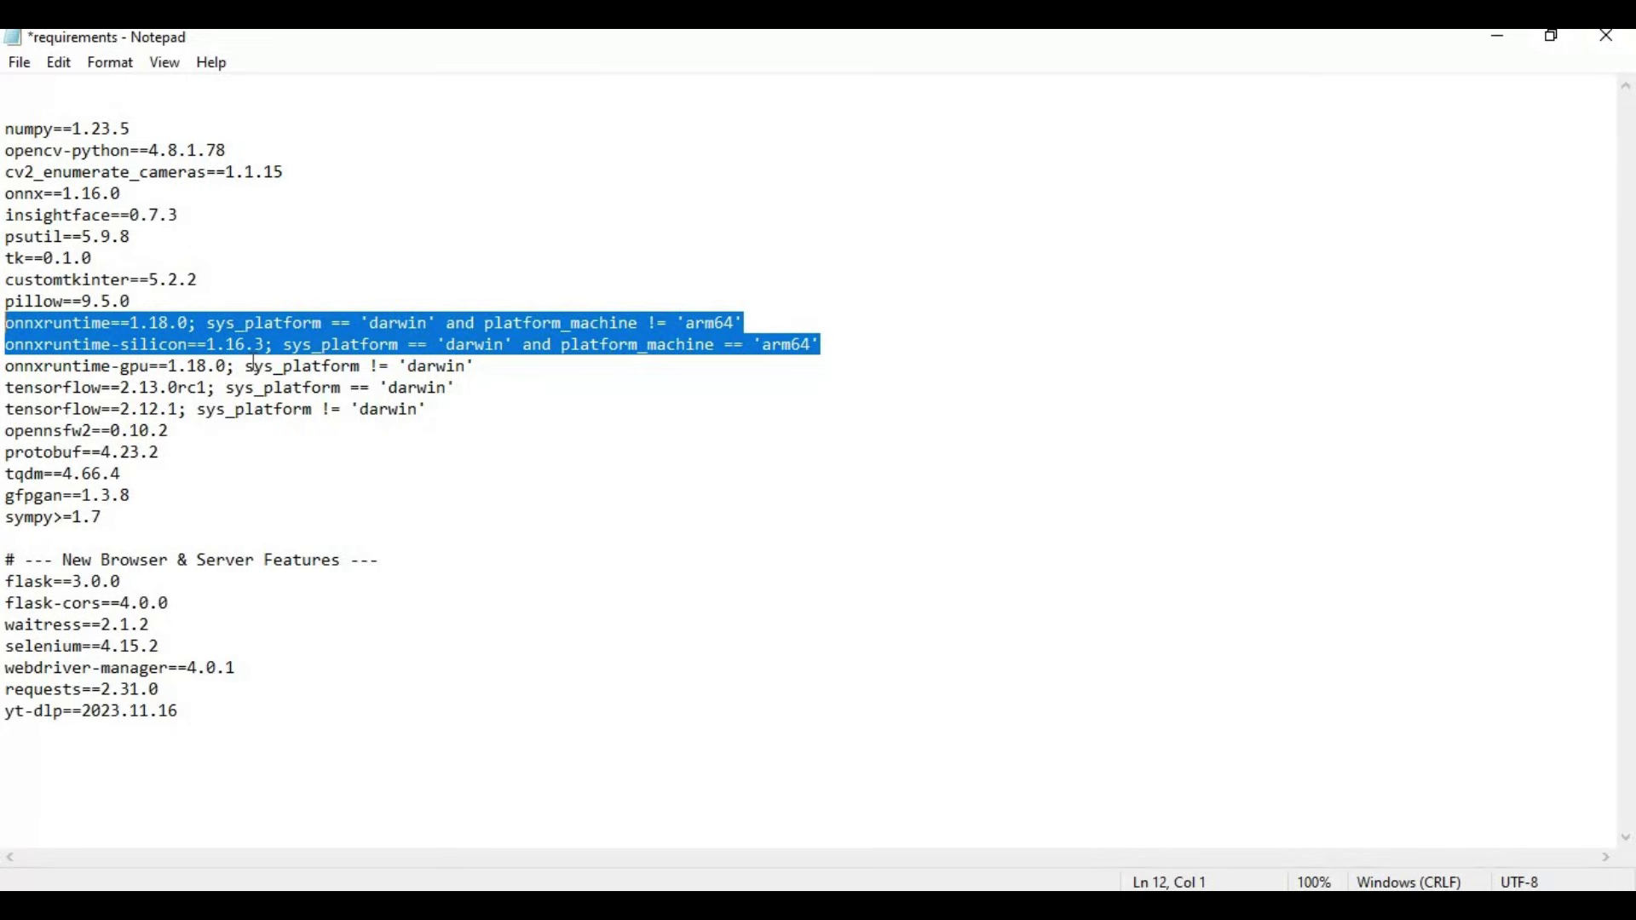
key(Delete)
key(BackSpace)
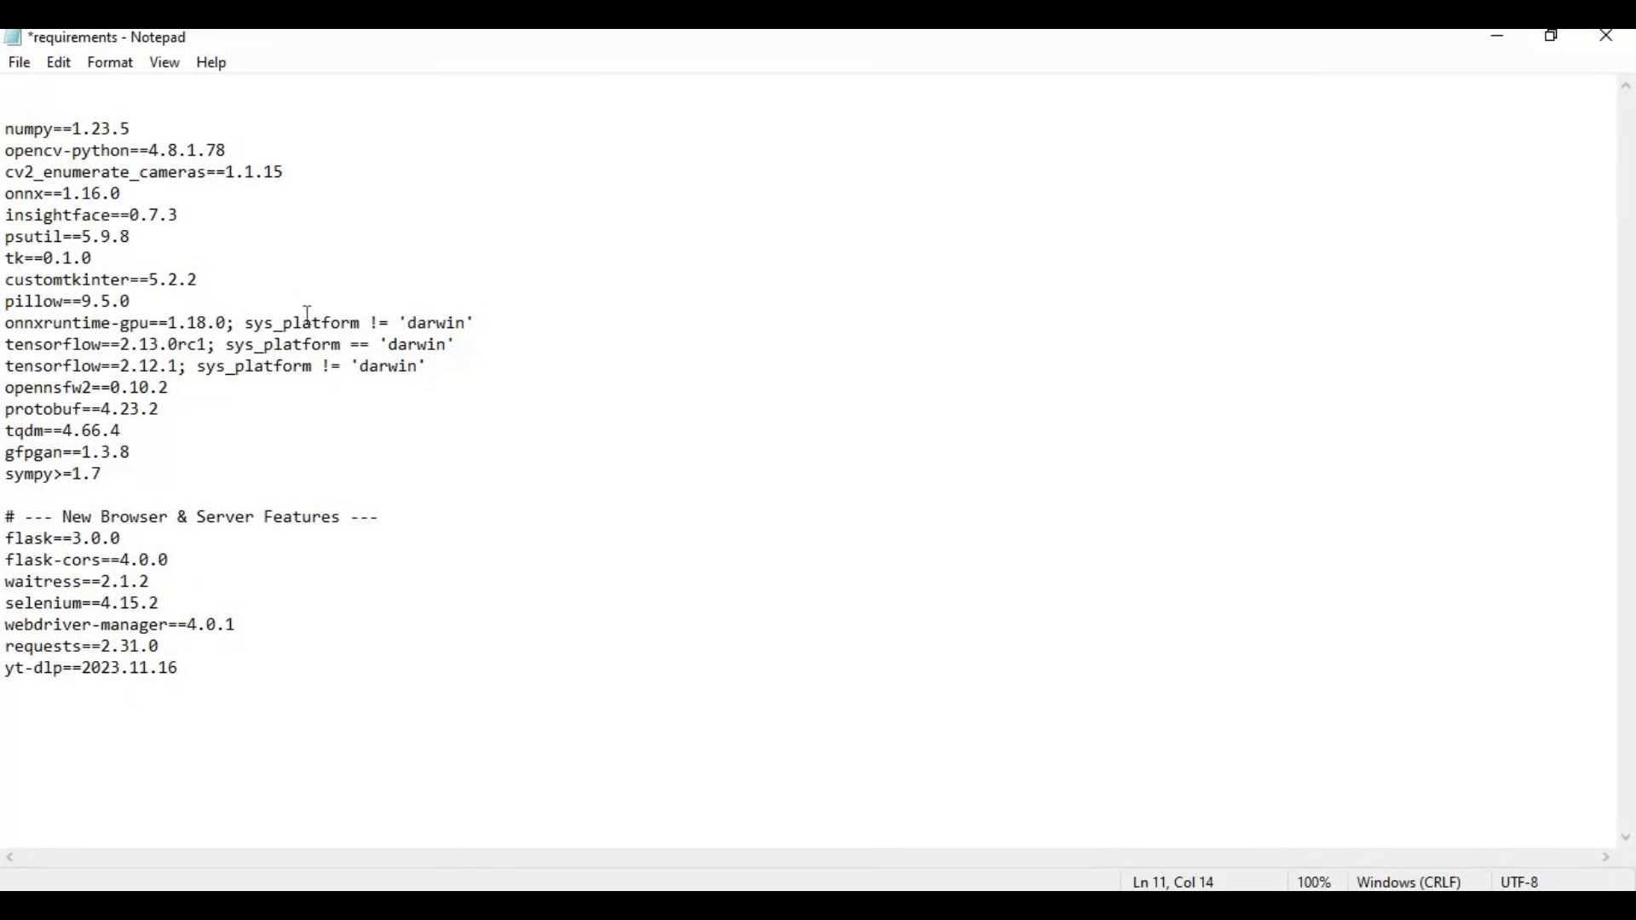
drag(234, 325, 493, 329)
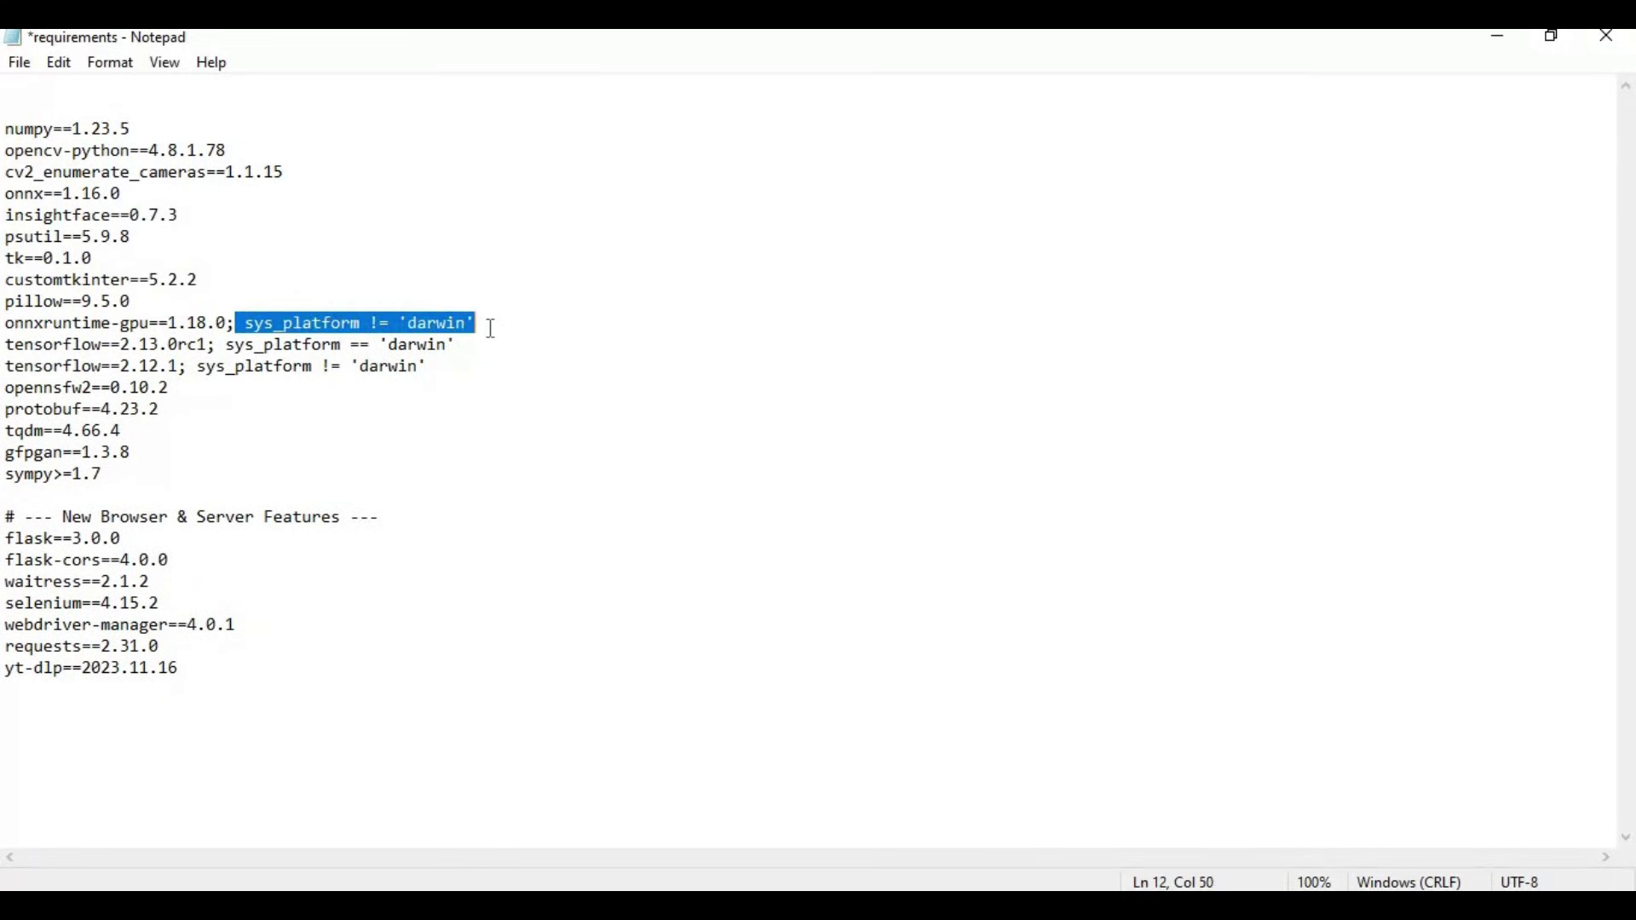
key(BackSpace)
key(BackSpace)
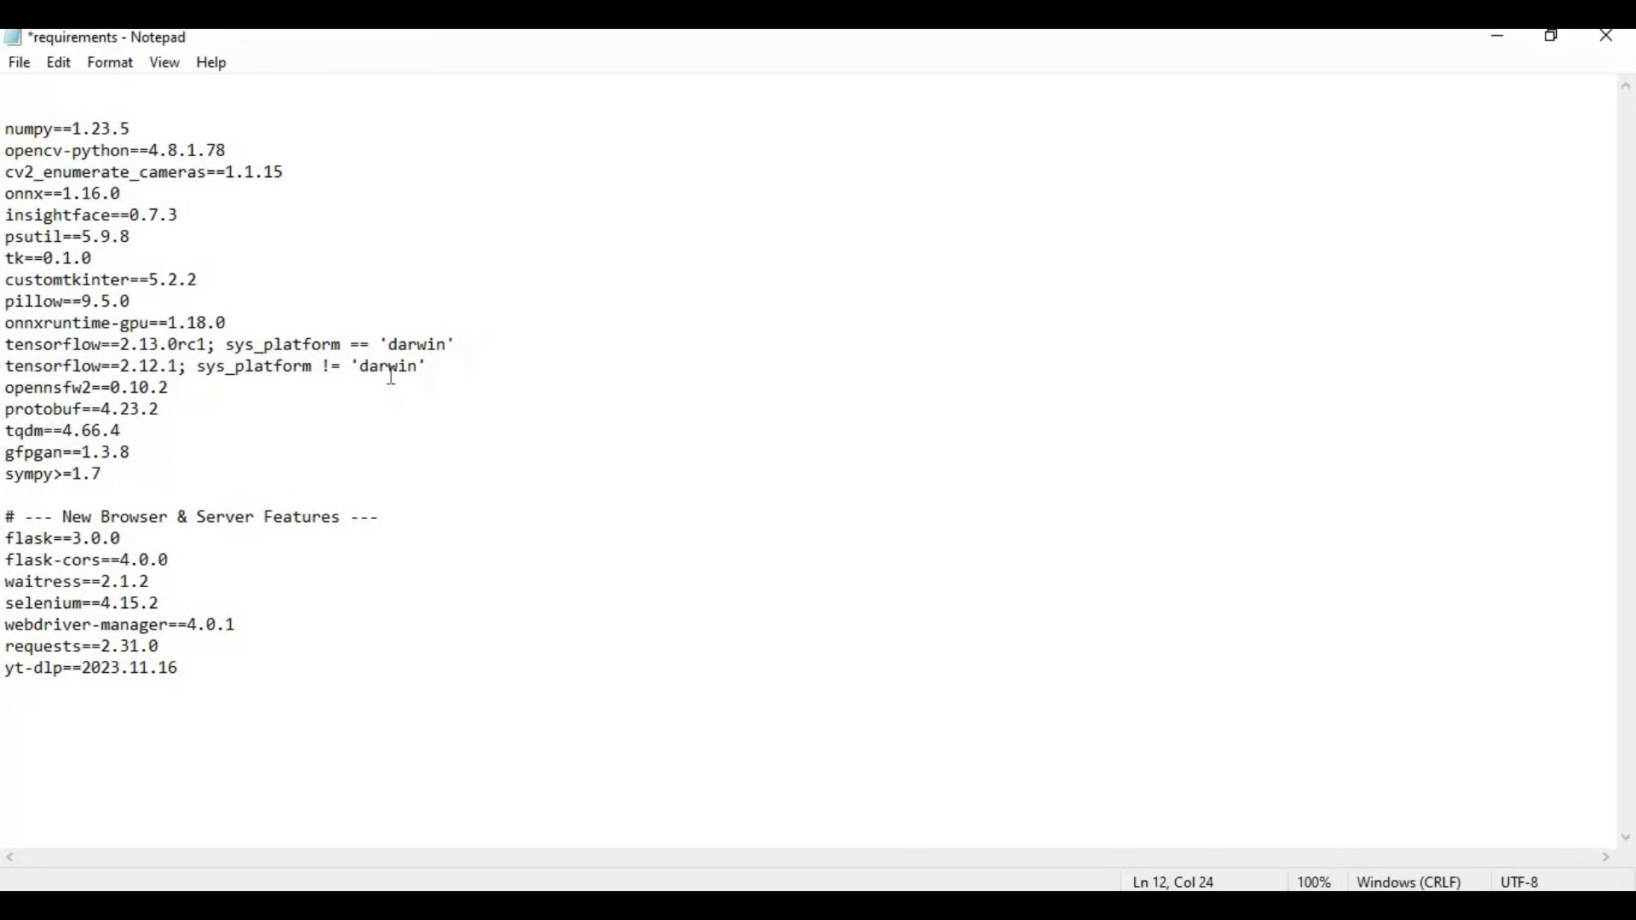
Delete the tensorflow==2.13.0rc1 line and strip the platform condition from the other entry, leaving tensorflow==2.12.1
drag(467, 345, 7, 346)
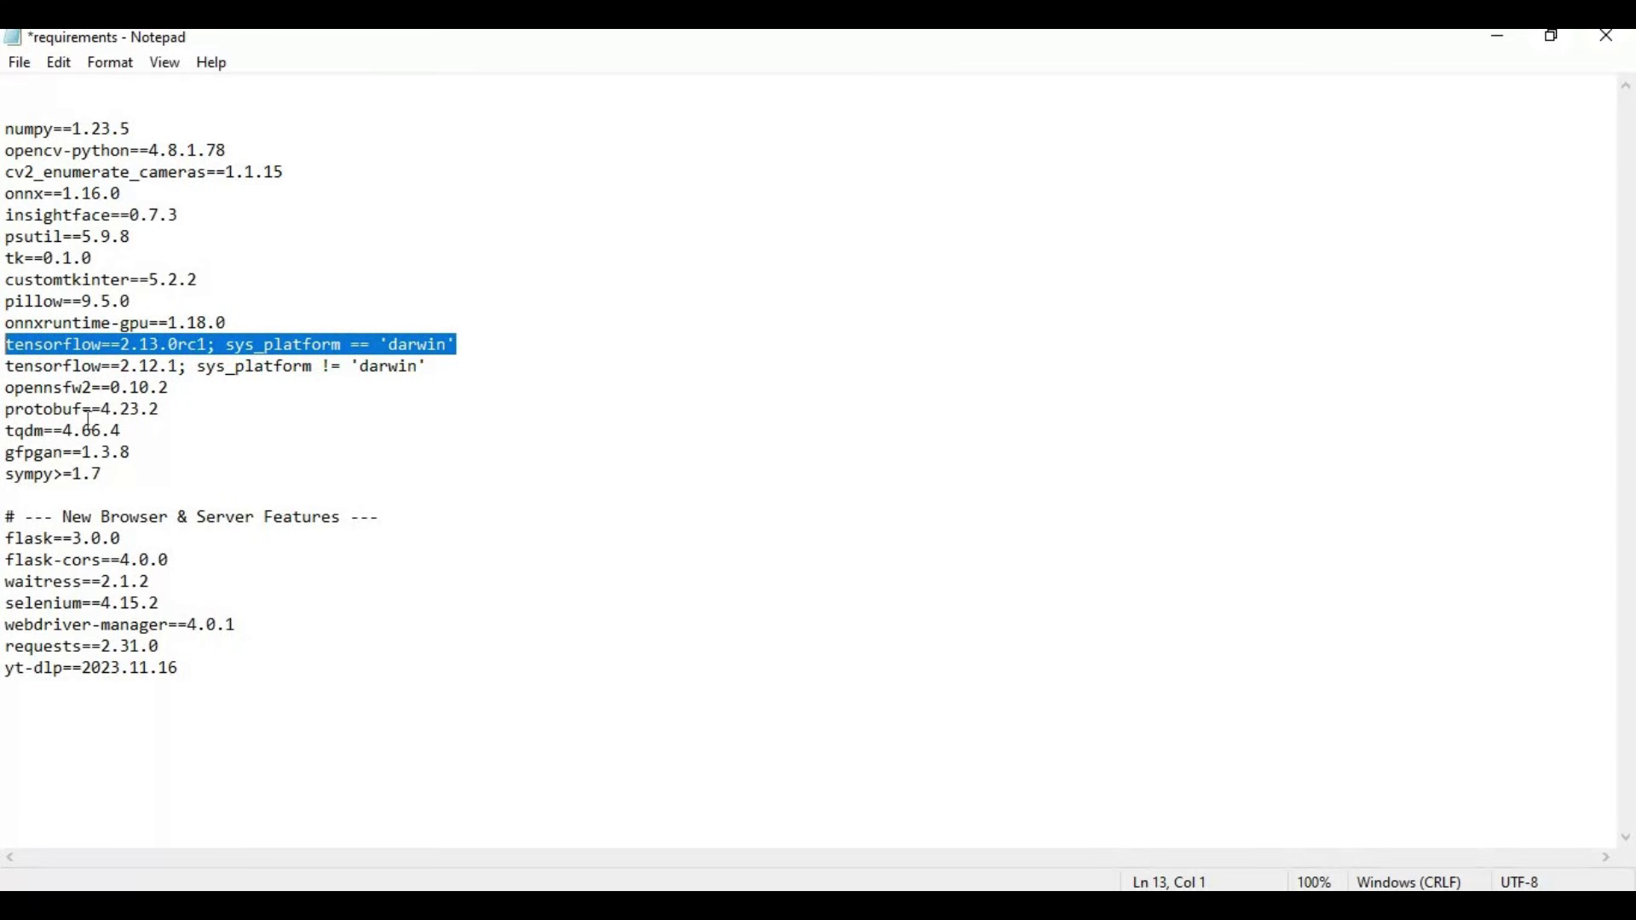
key(BackSpace)
key(BackSpace)
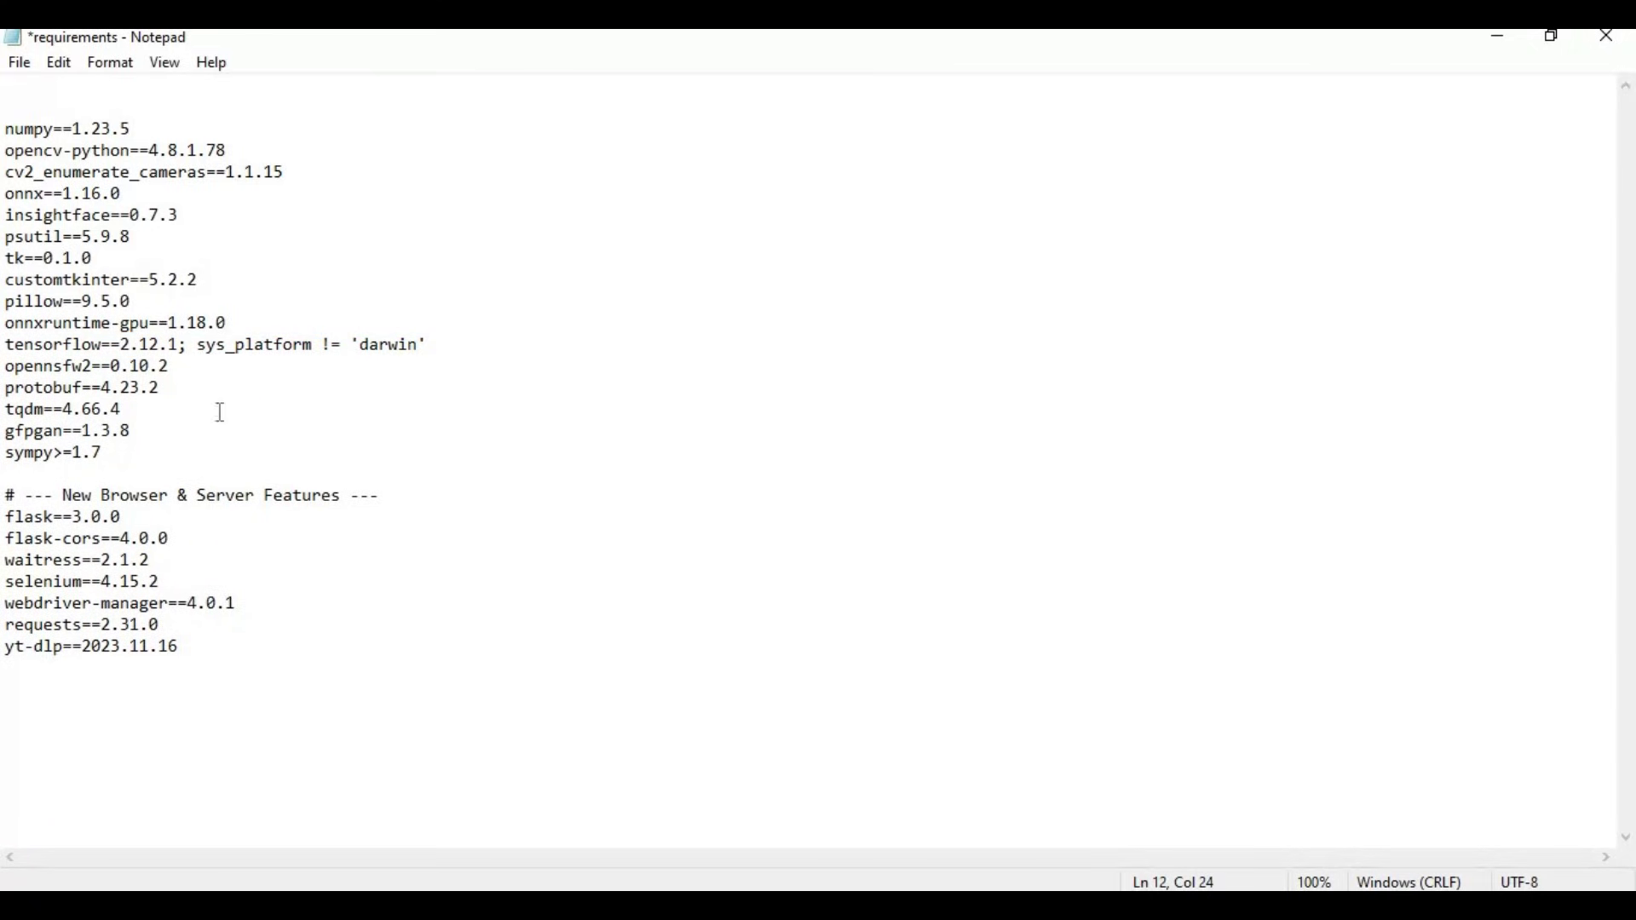
drag(179, 343, 465, 338)
key(BackSpace)
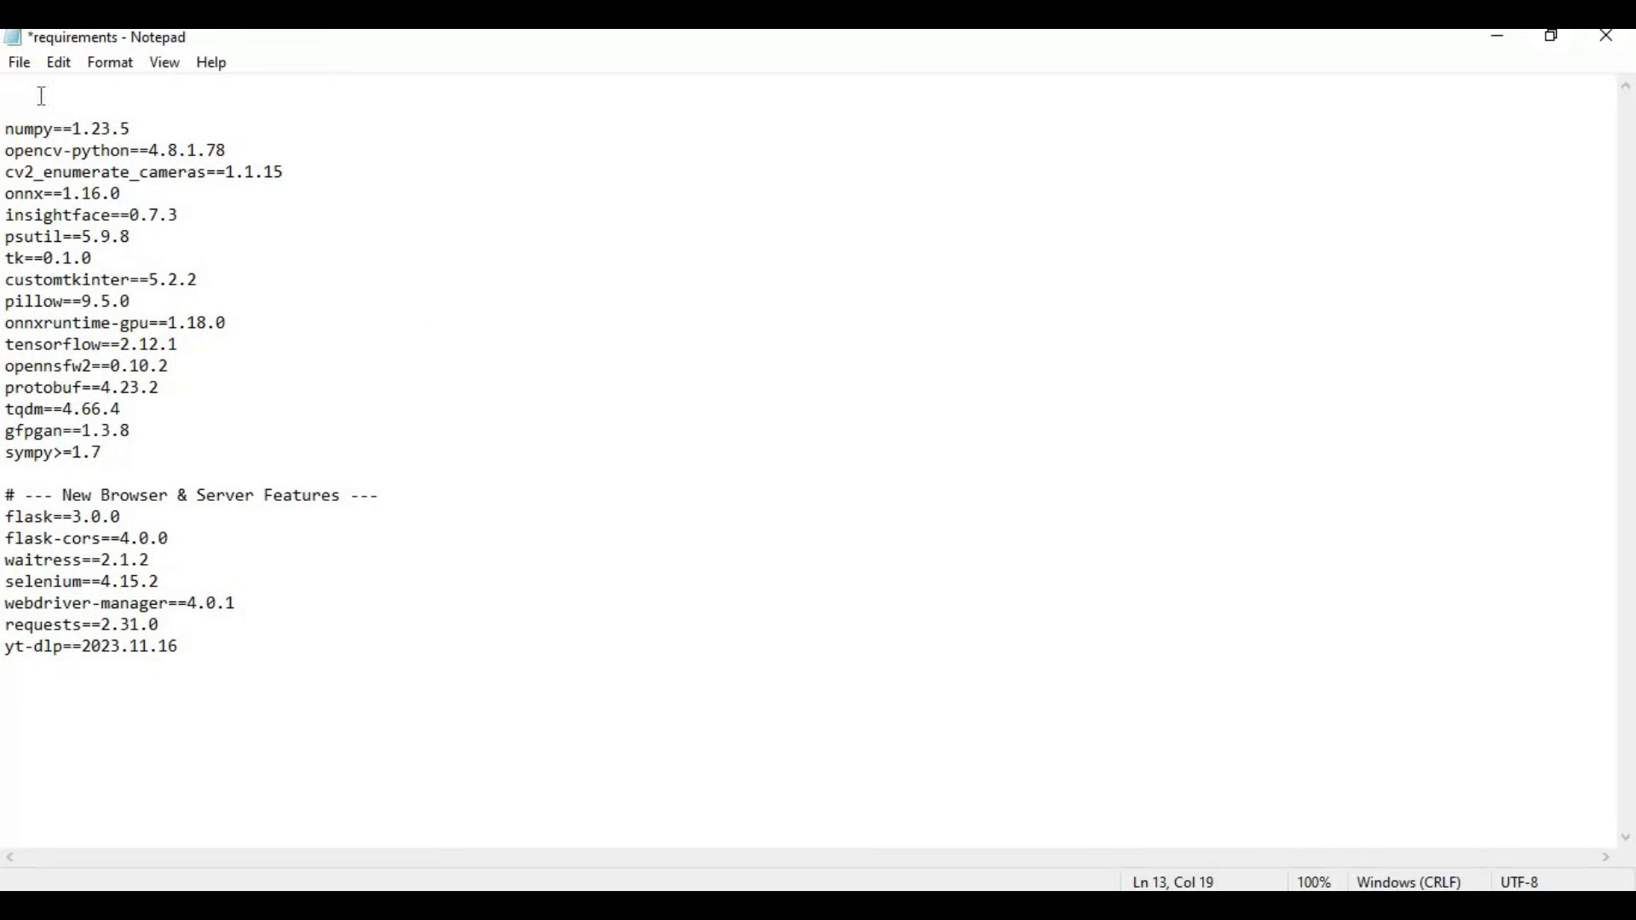
Save the edited requirements file and close it
click(22, 72)
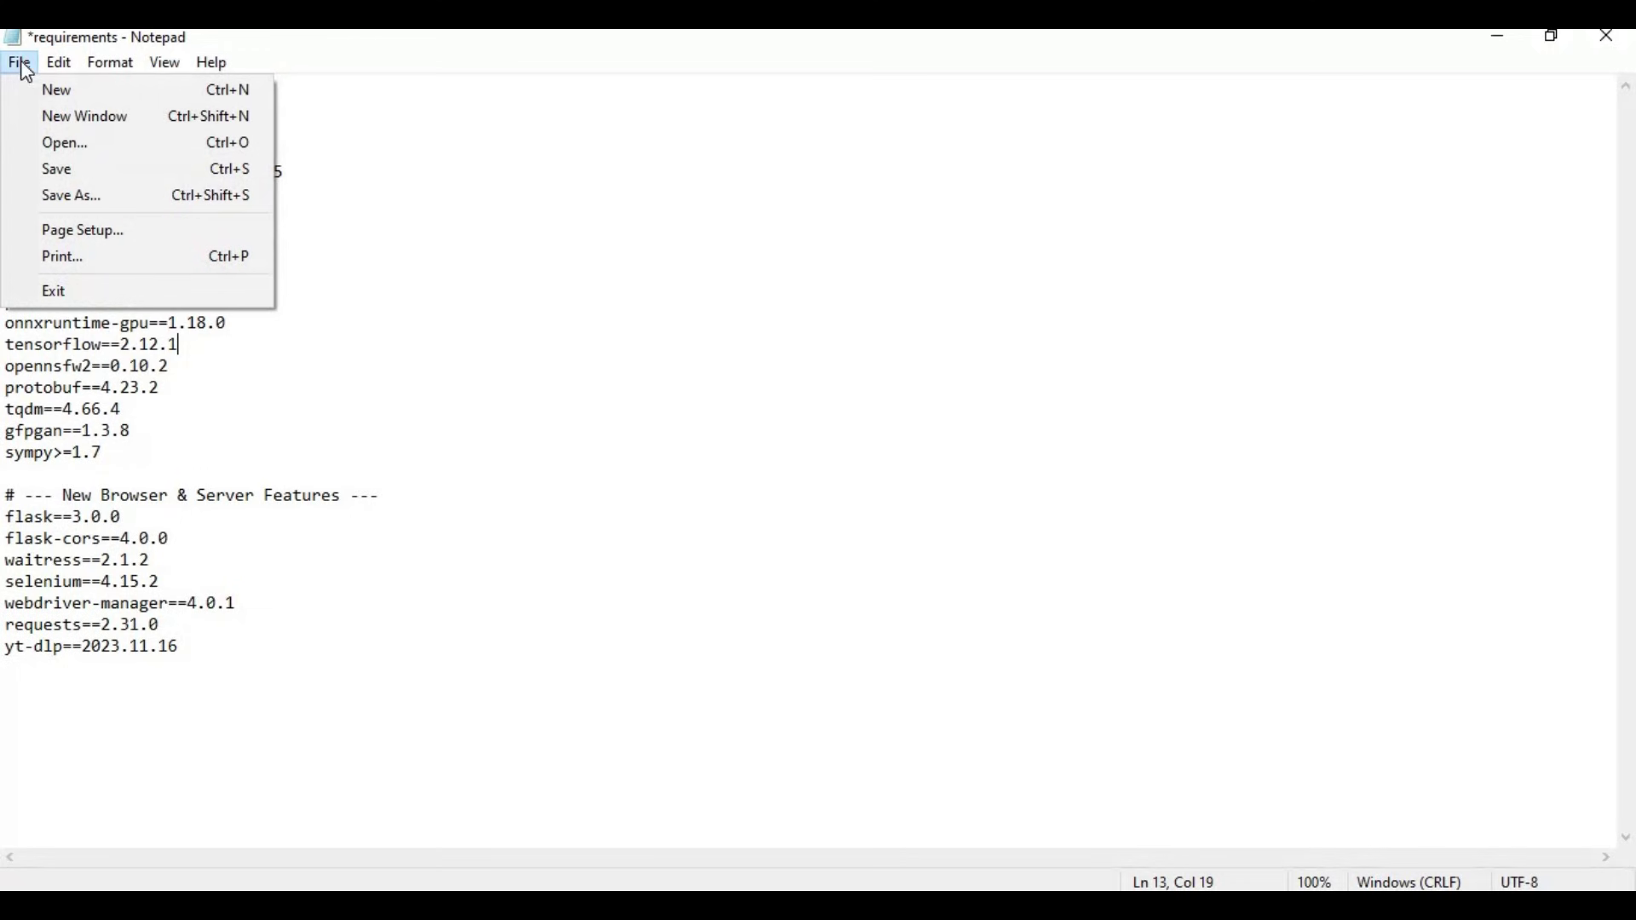
key(Return)
click(1607, 35)
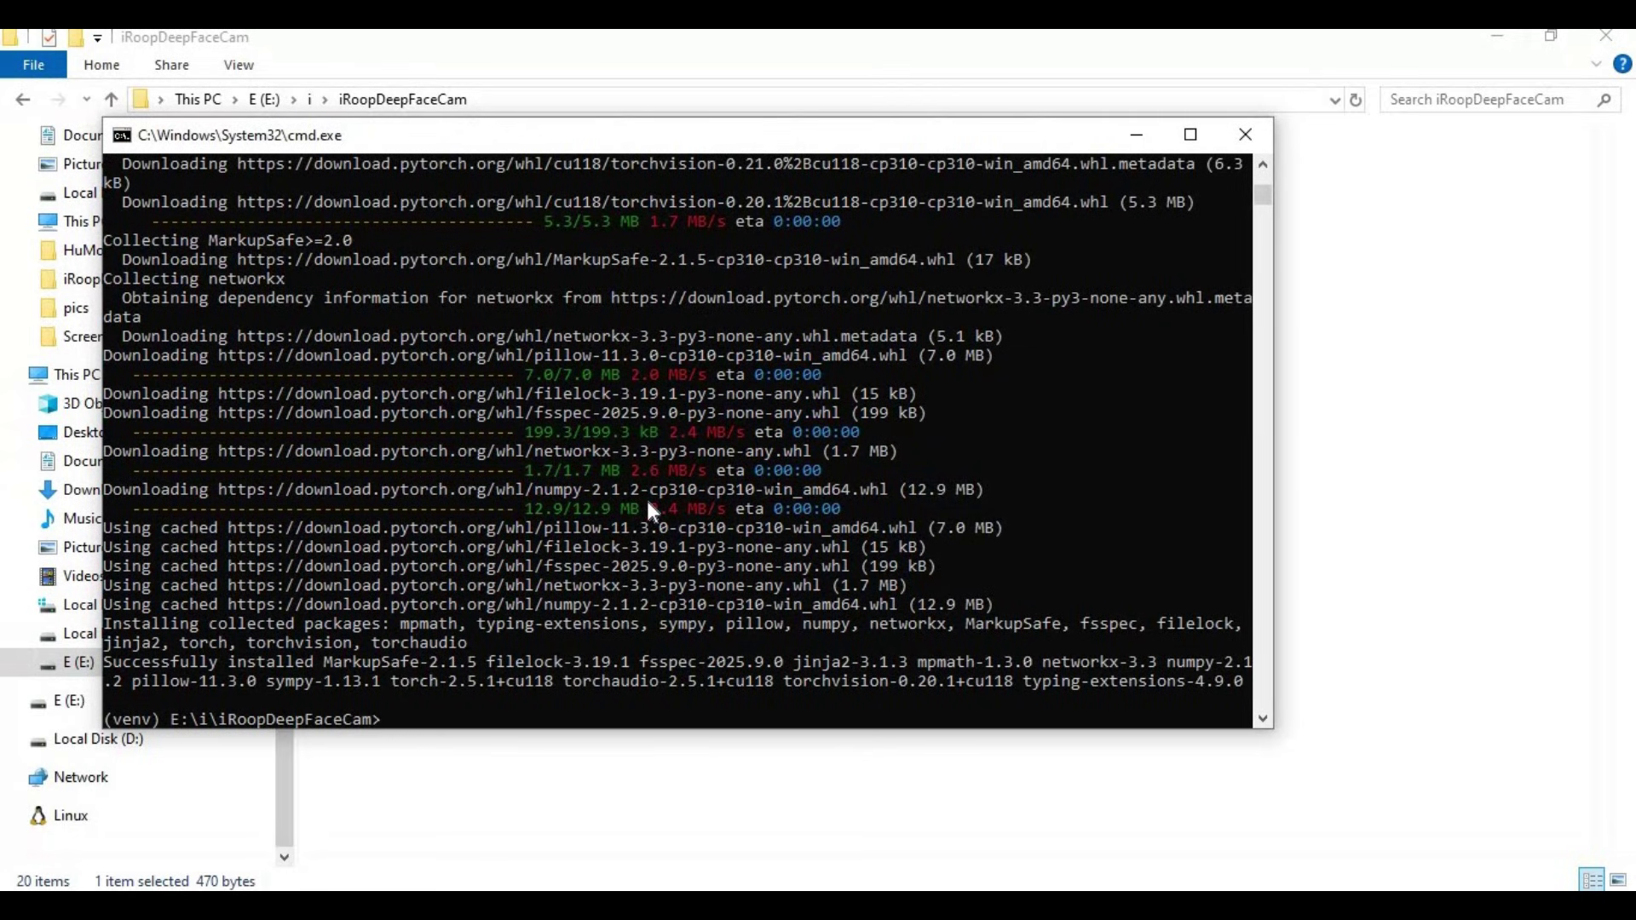
Install the listed dependencies in the virtual environment with pip install -r requirements.txt
text(pip install -r requirements)
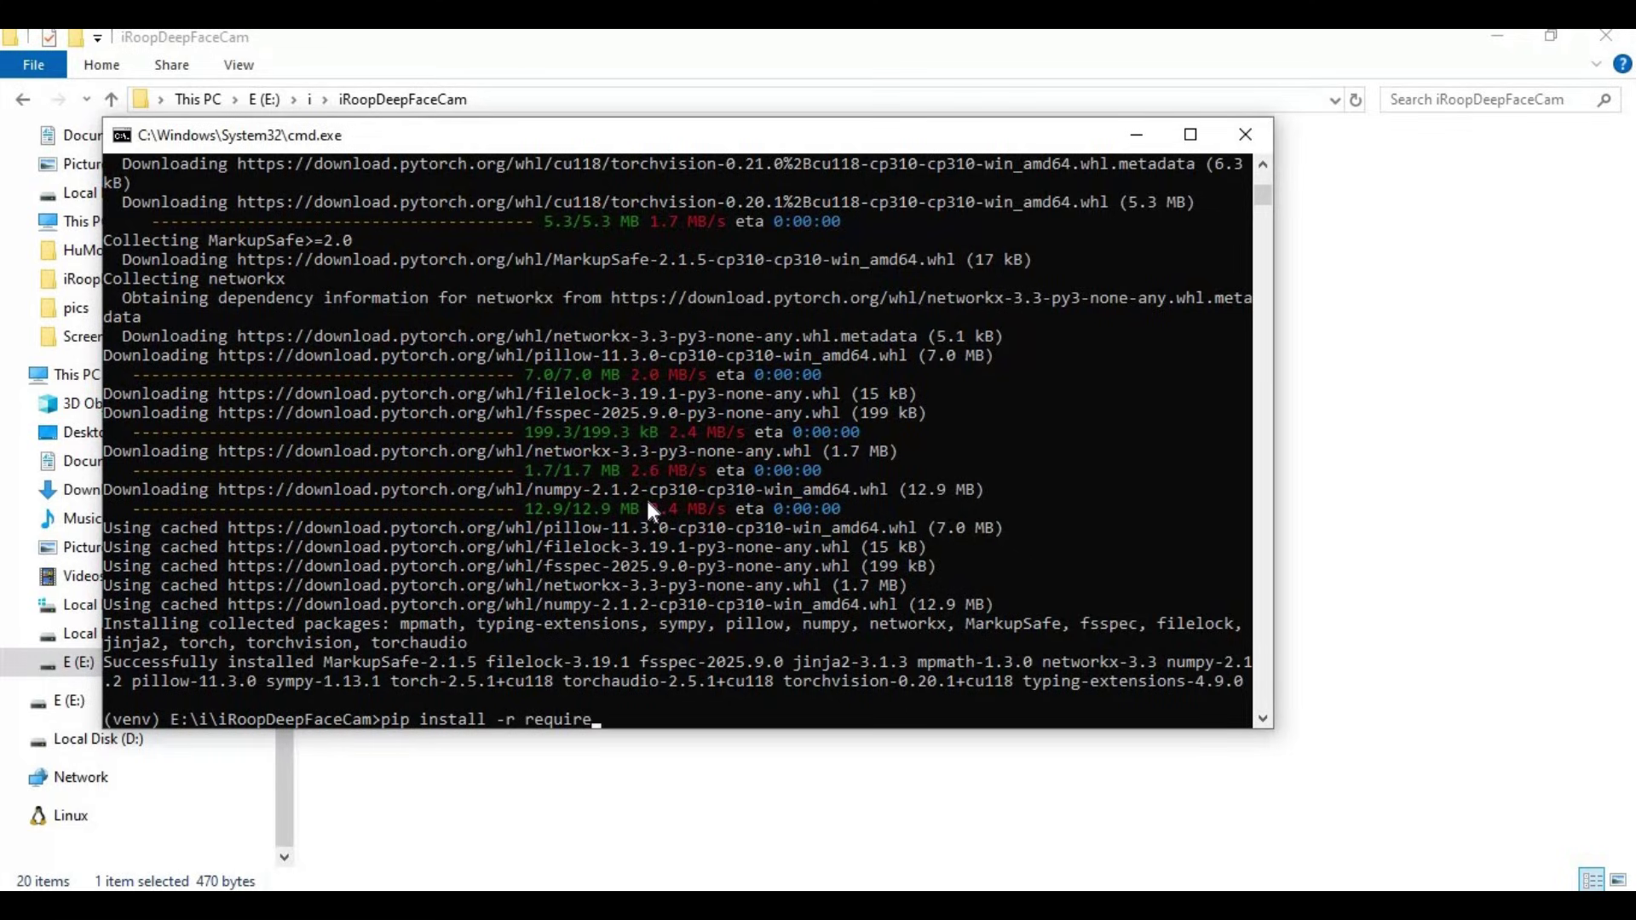
text(.txt)
key(Return)
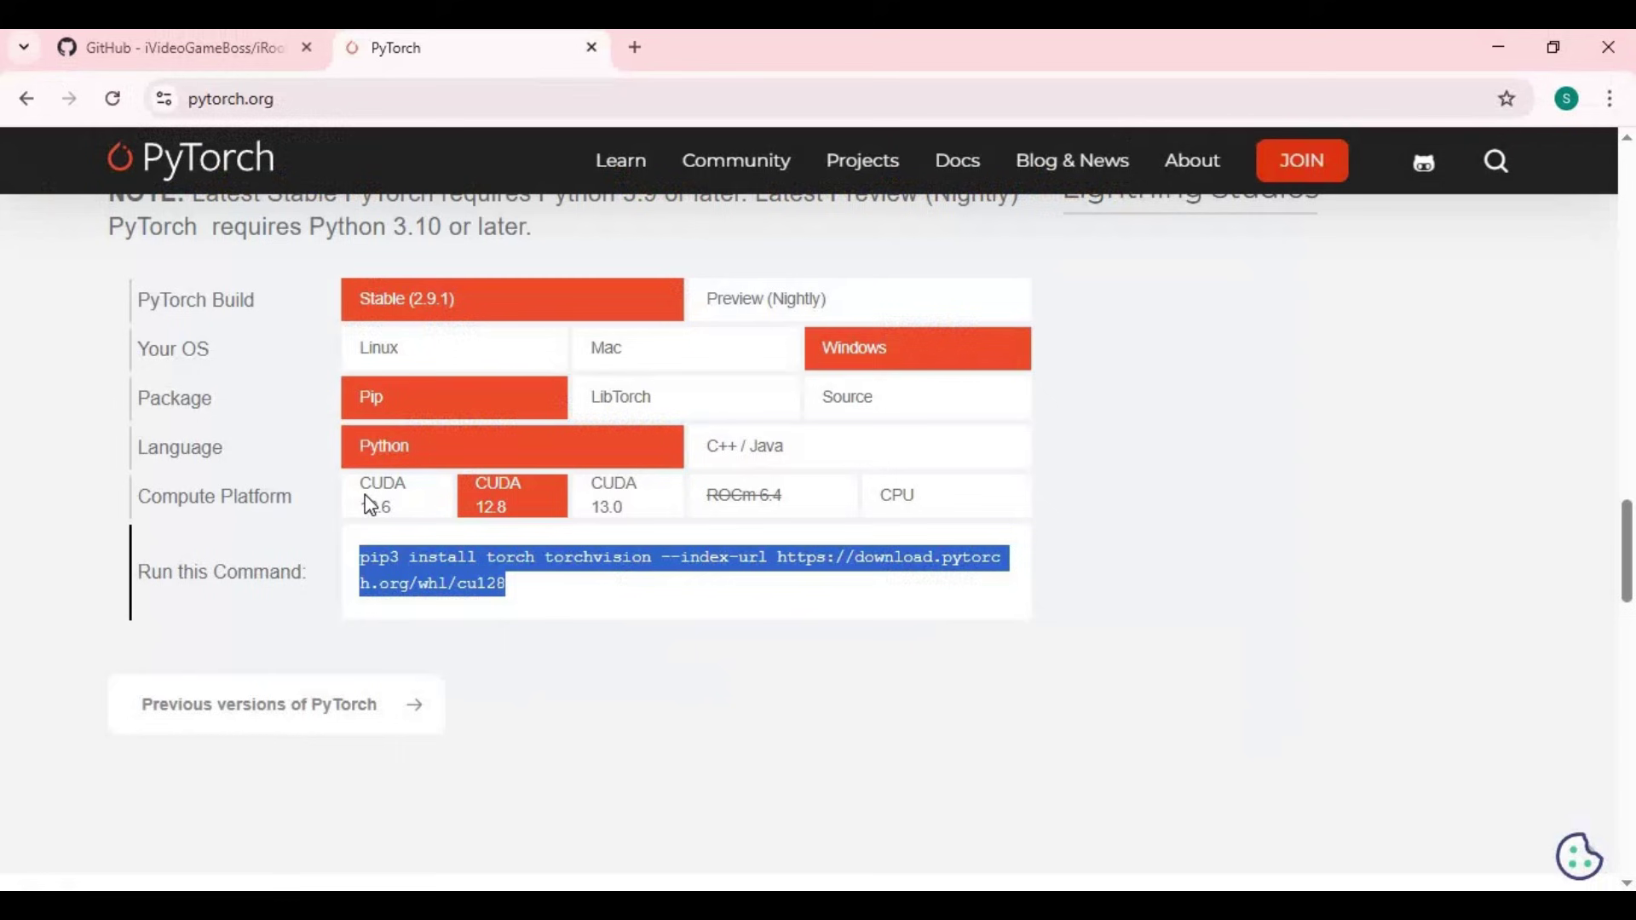
Examine the iRoopDeepFaceCam README on GitHub for its run commands, GPU acceleration instructions and Download Models section
click(172, 53)
scroll(657, 573, down, 15)
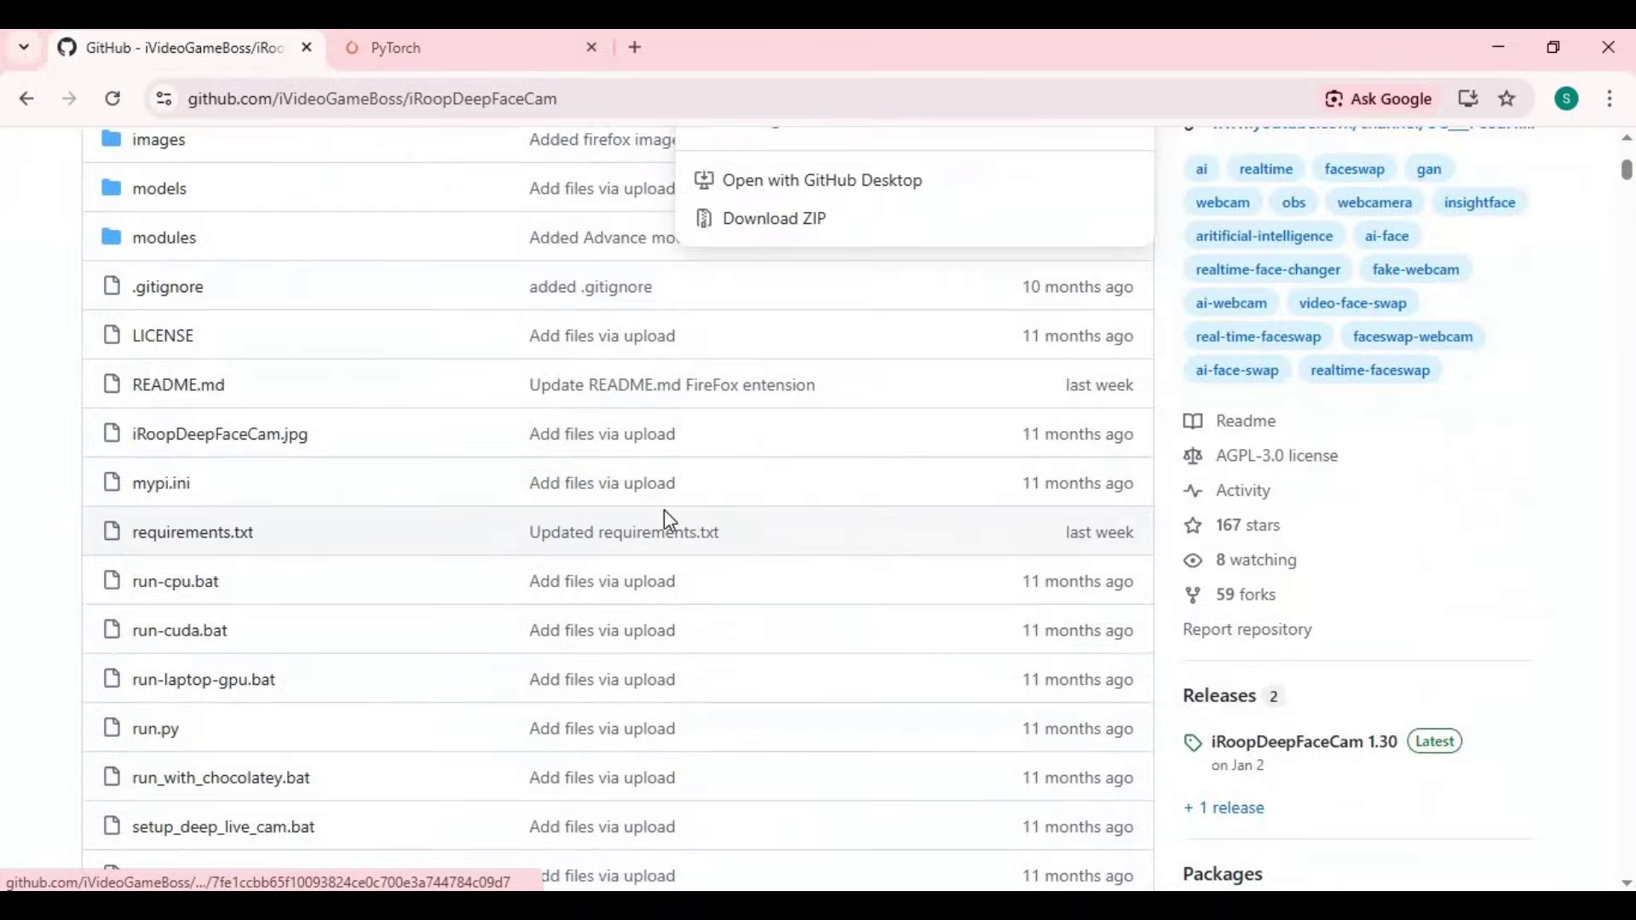
scroll(772, 601, down, 15)
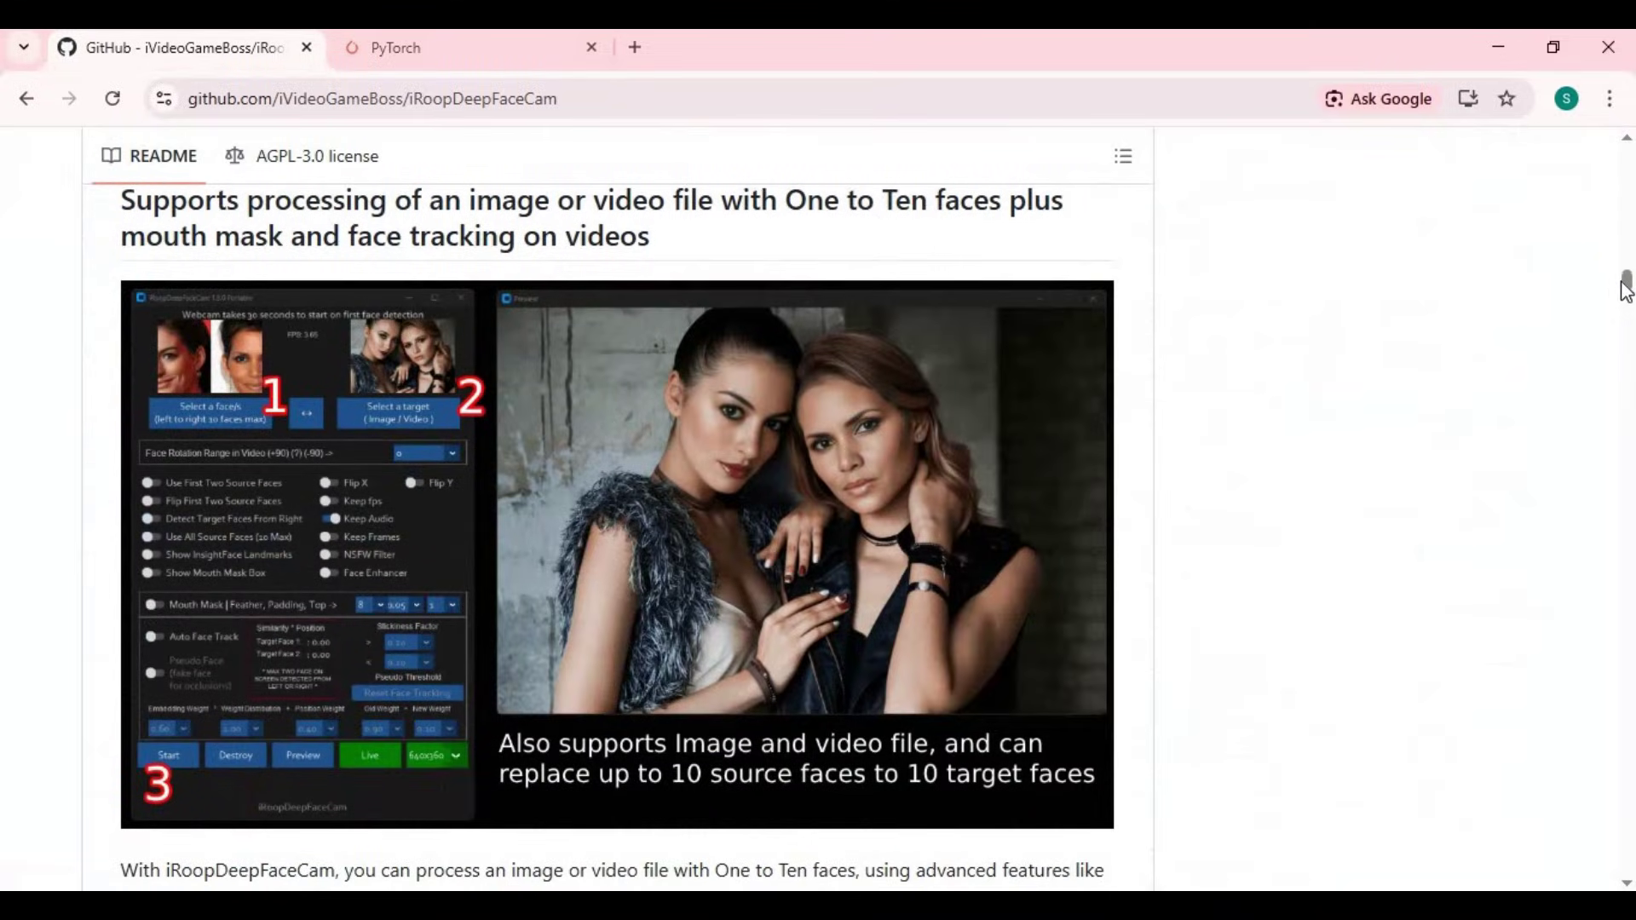
drag(1627, 290, 1626, 810)
scroll(509, 597, down, 15)
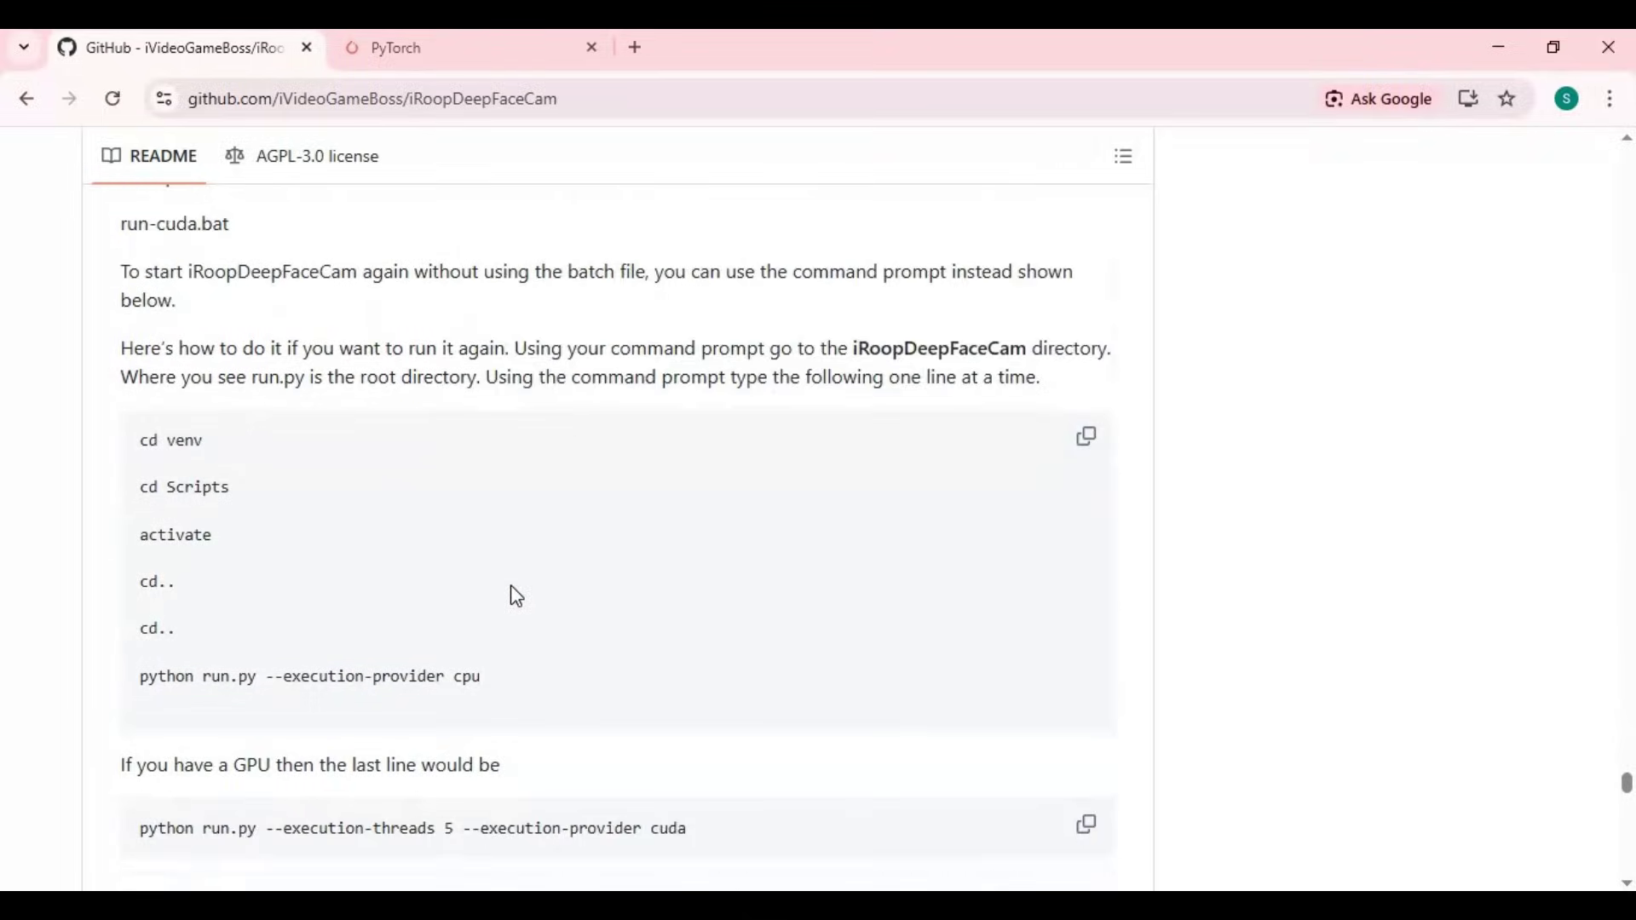
scroll(510, 596, up, 5)
scroll(510, 596, up, 10)
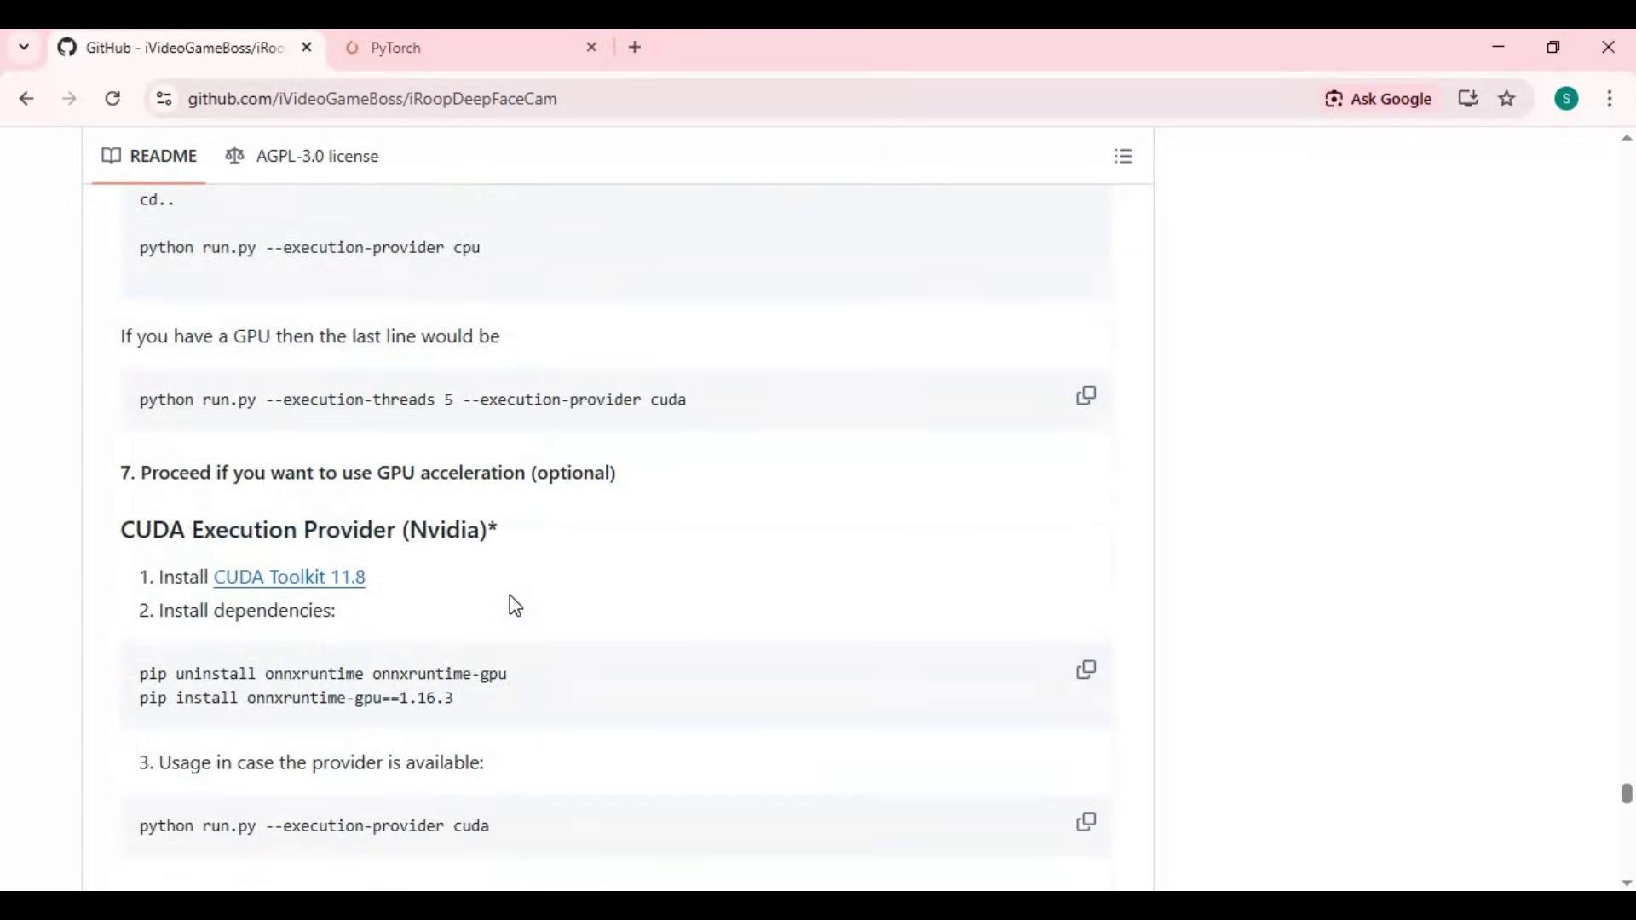
scroll(508, 596, up, 12)
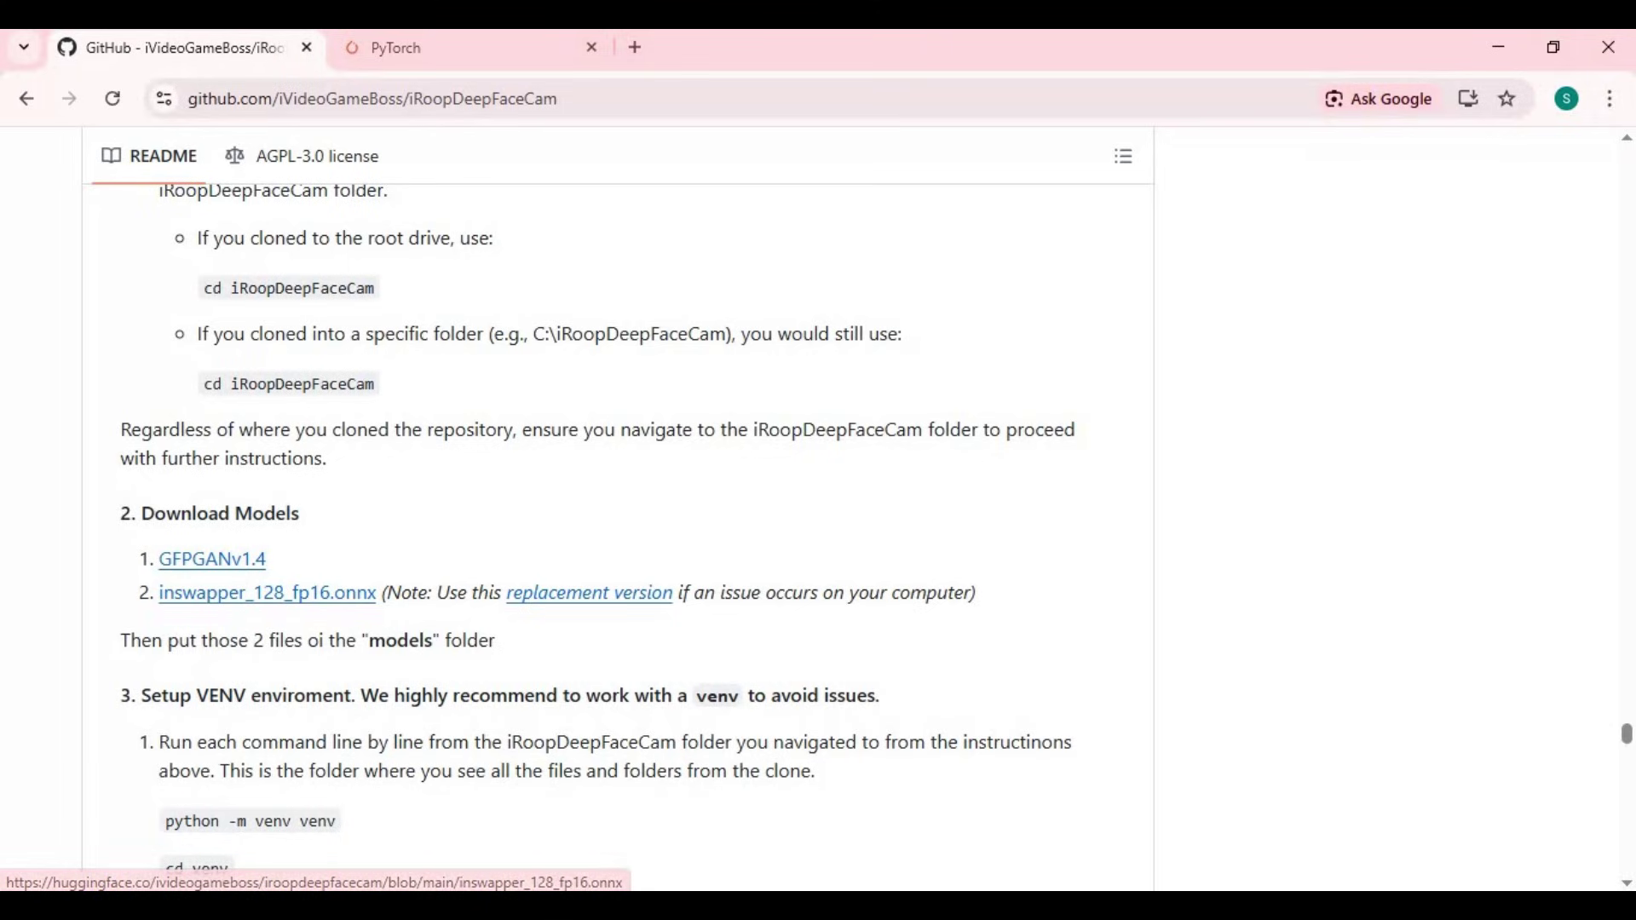
Paste the copied GFPGANv1.4.pth and inswapper_128_fp16.onnx model files into the project's models folder and return to the iRoopDeepFaceCam folder
key(alt+Tab)
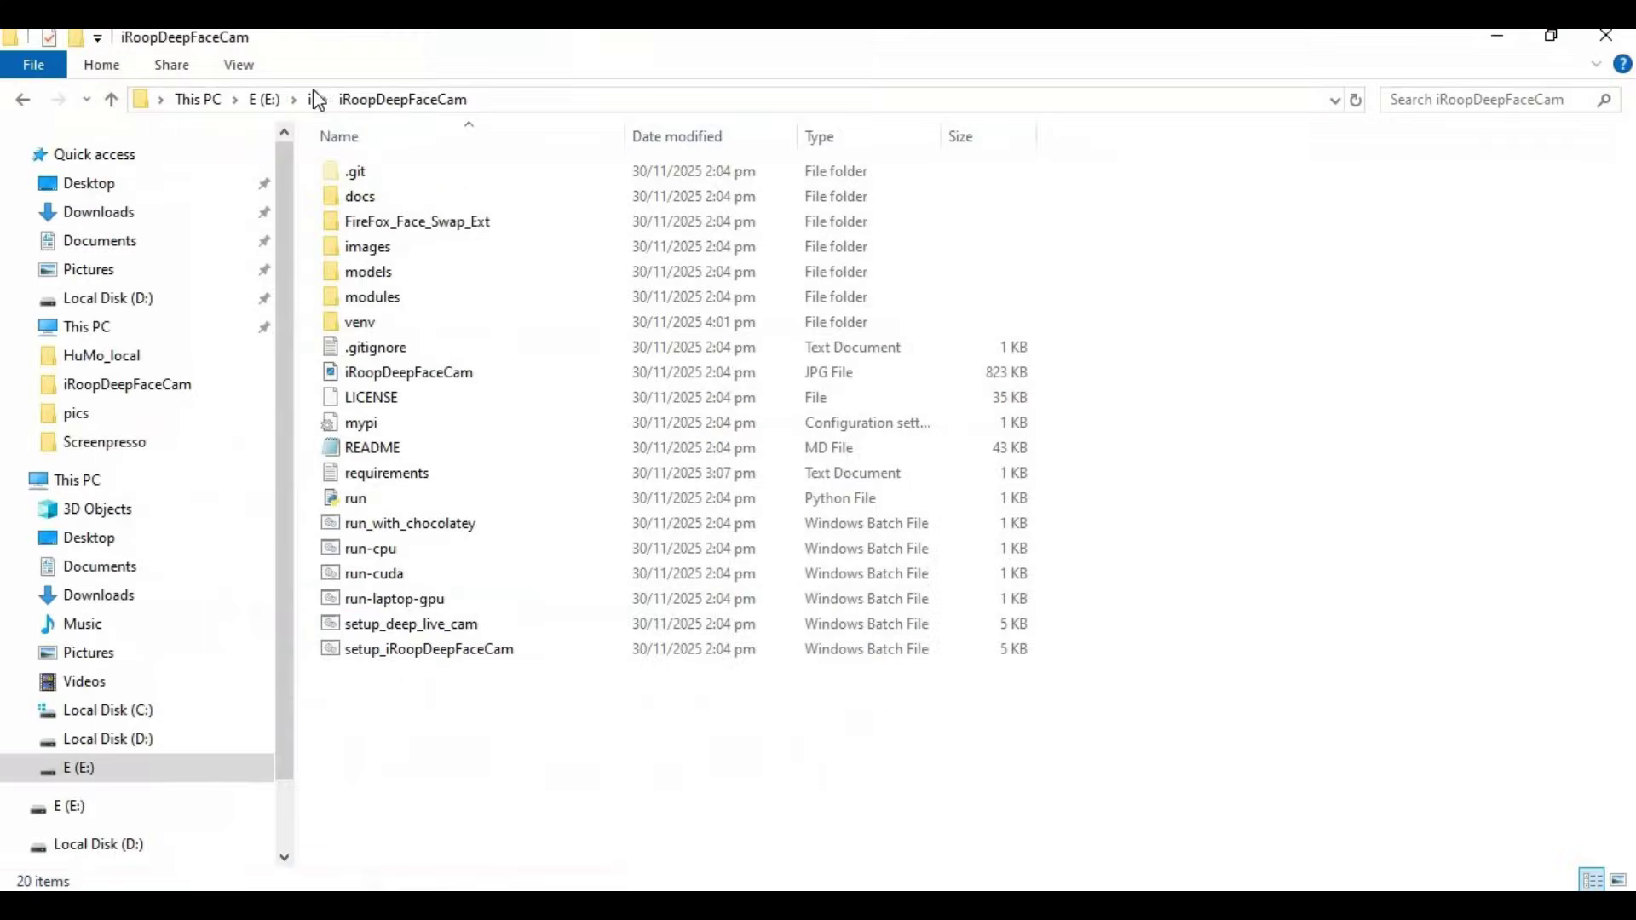
double_click(375, 273)
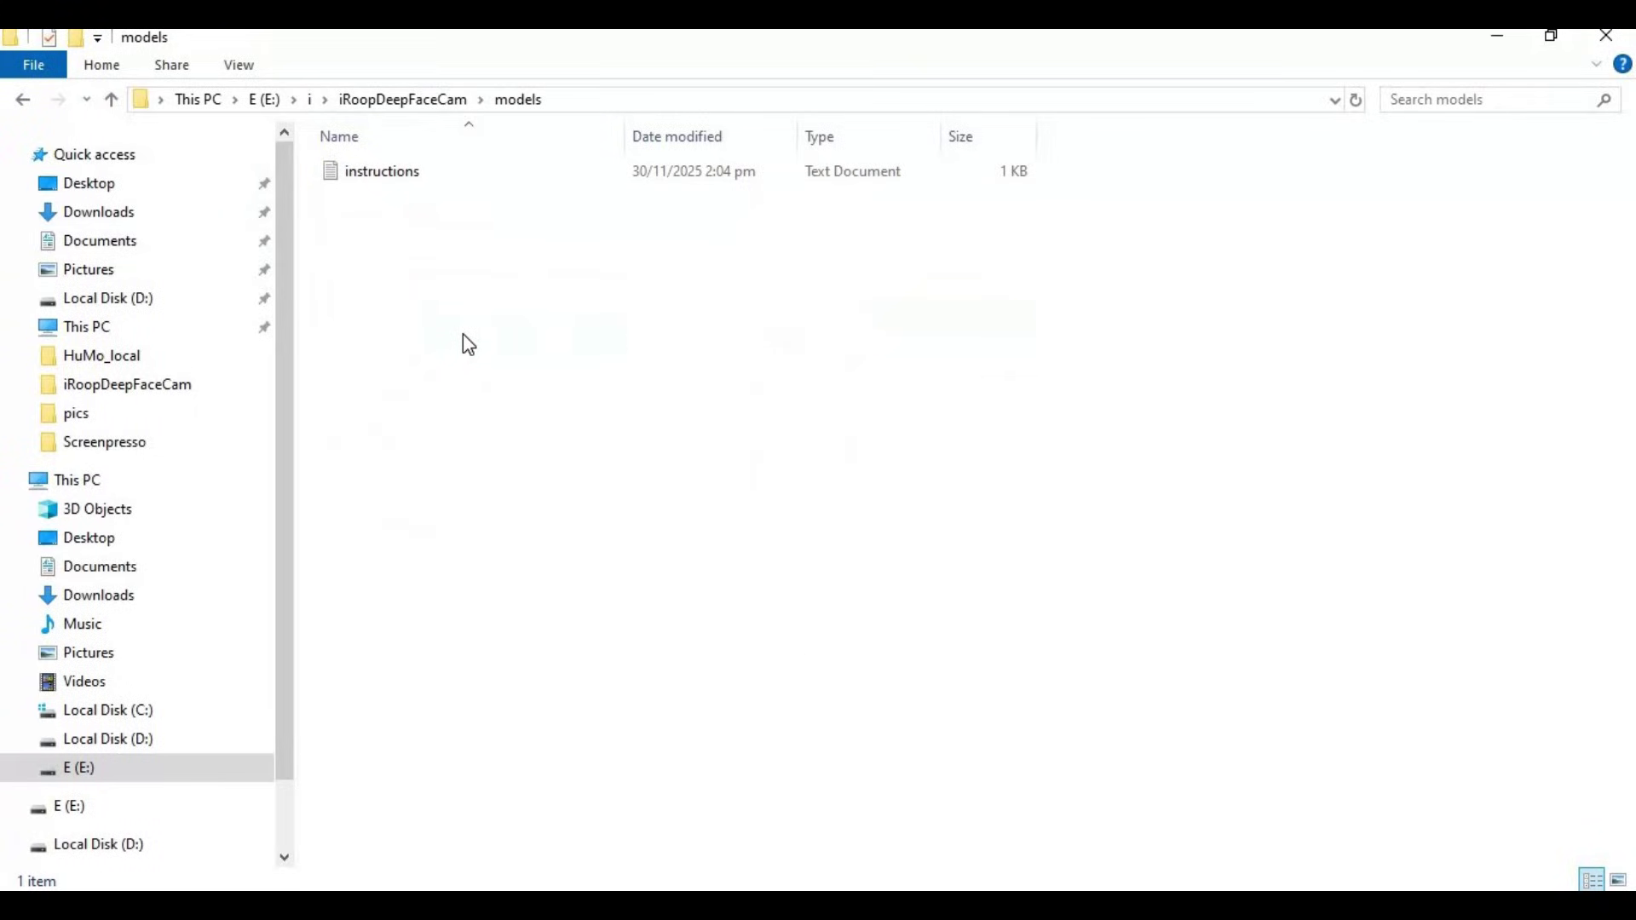
key(ctrl+v)
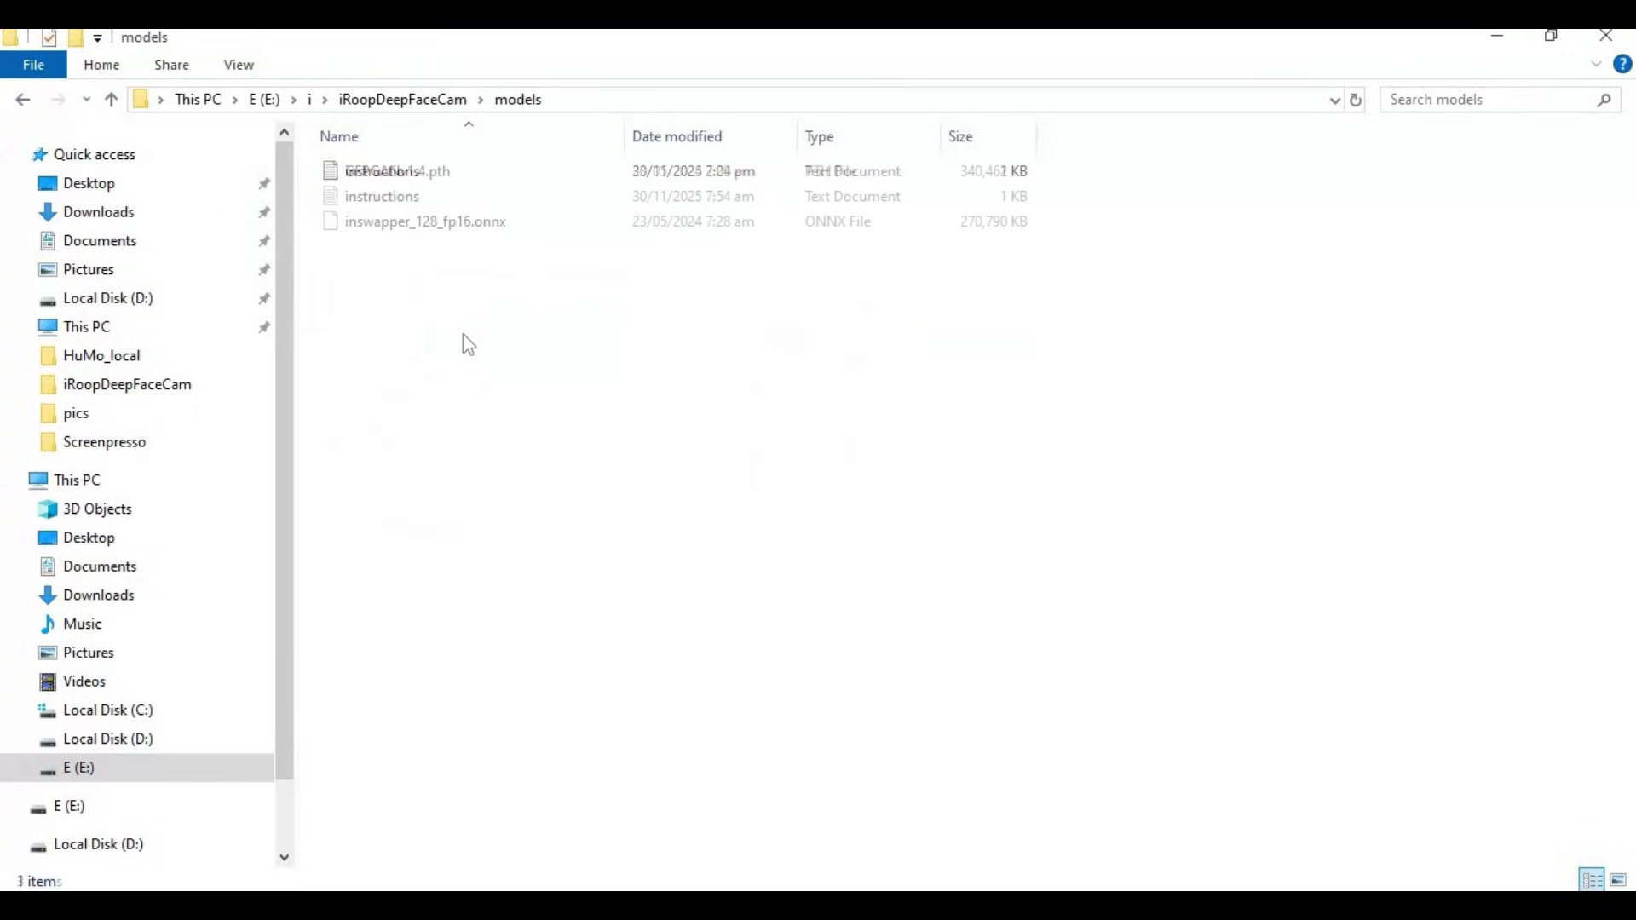
click(111, 100)
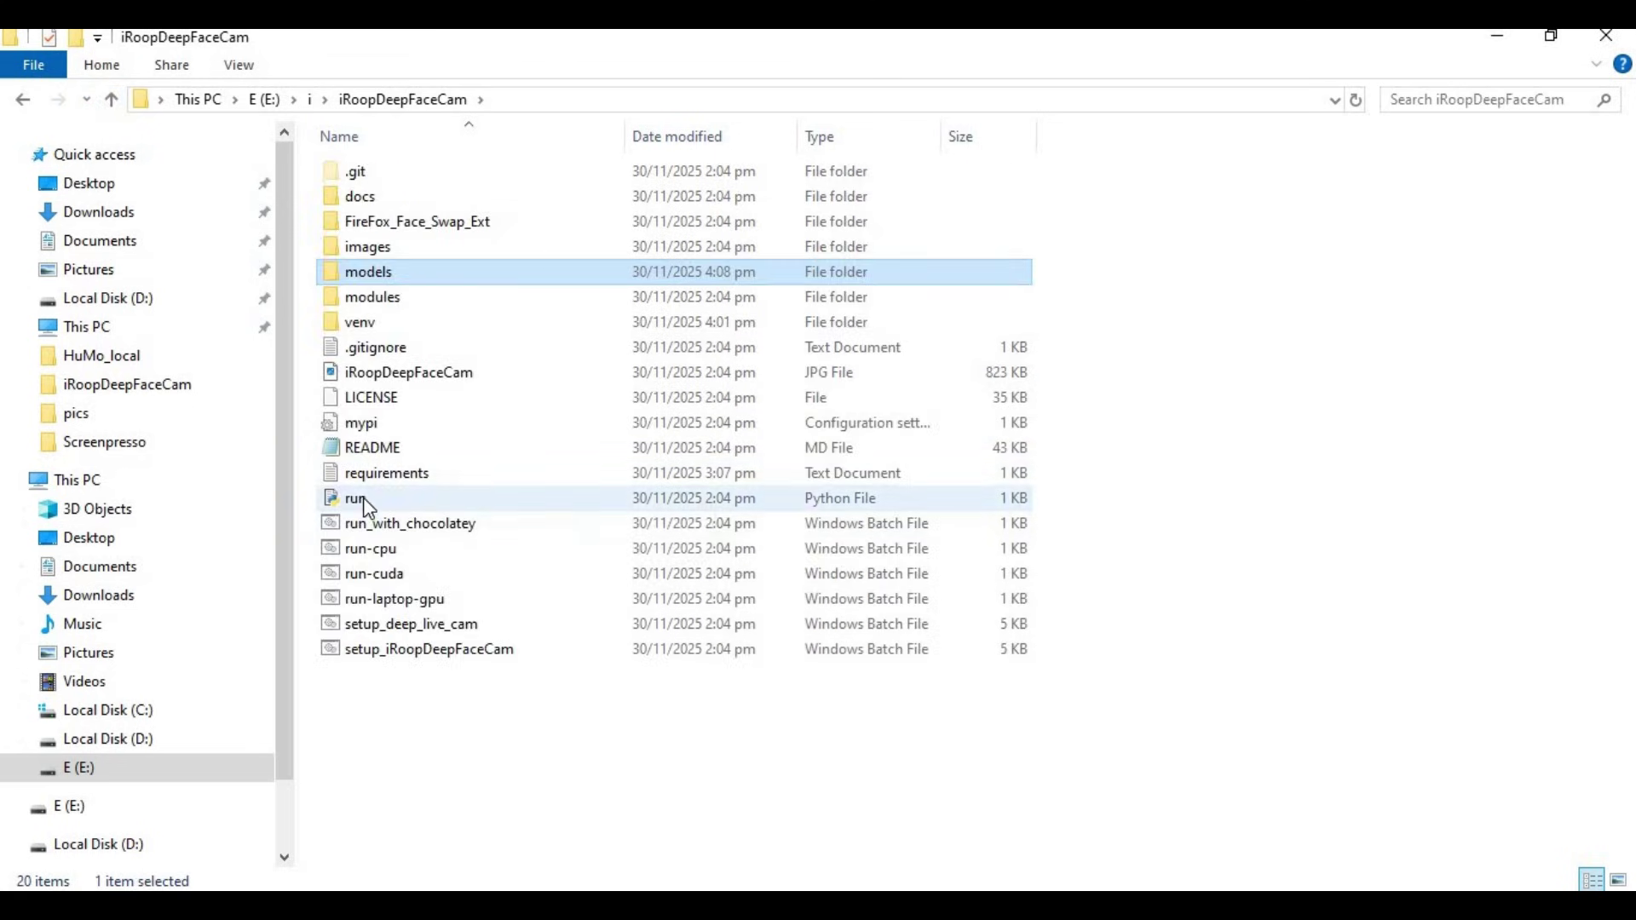
Launch iRoopDeepFaceCam from the activated virtual environment with python run.py and look through its options down to the camera selection
click(368, 508)
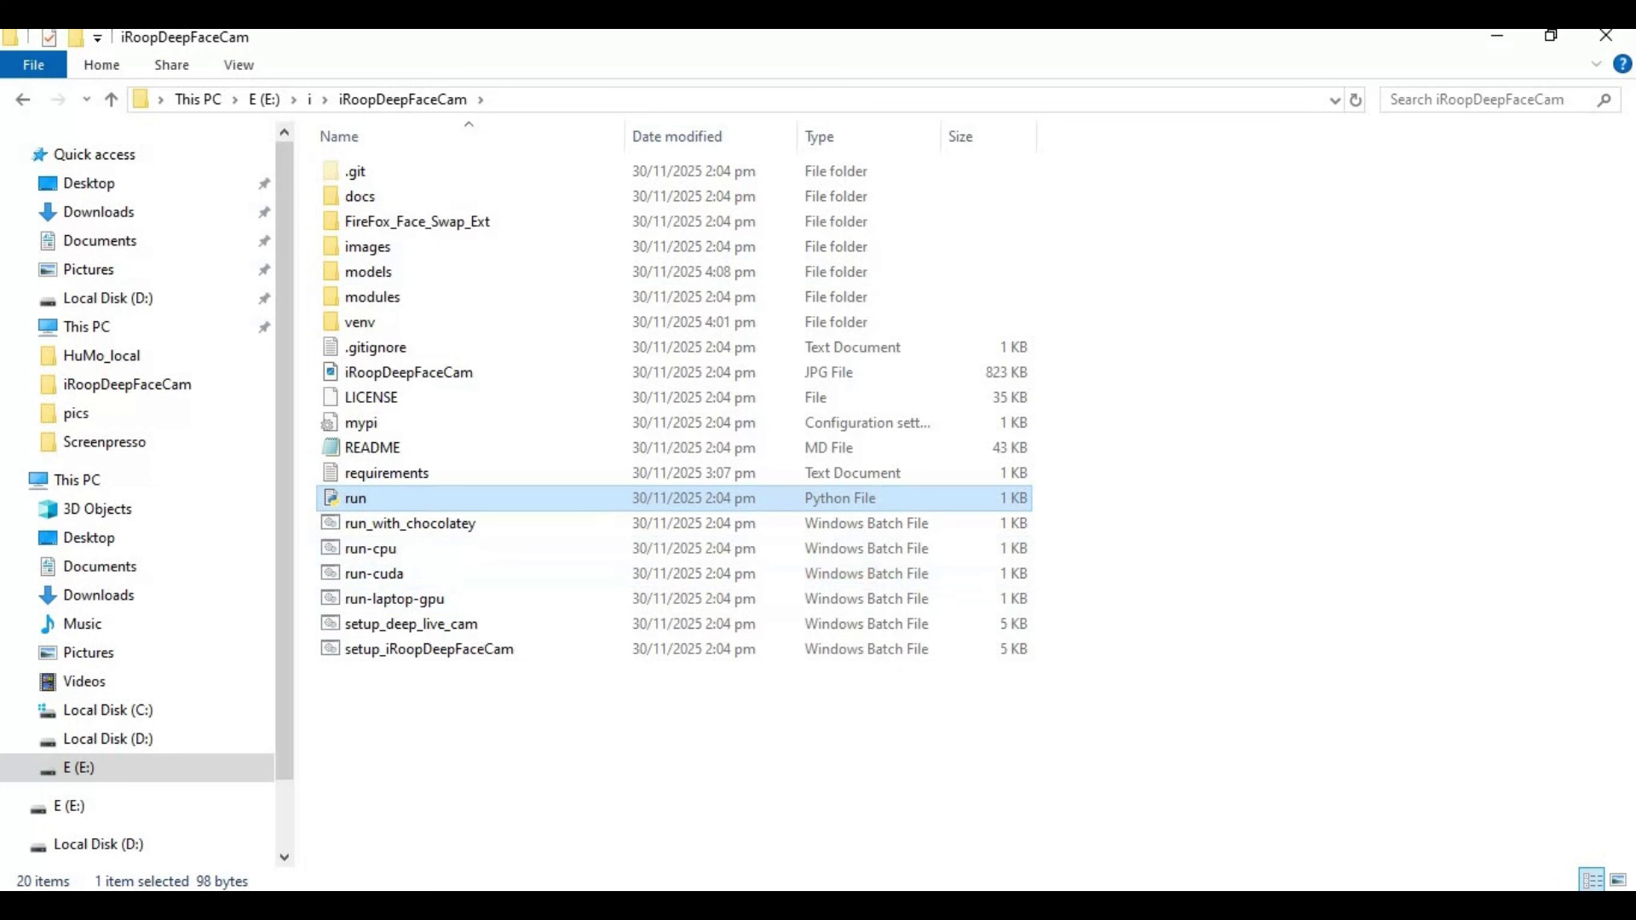
key(alt+Tab)
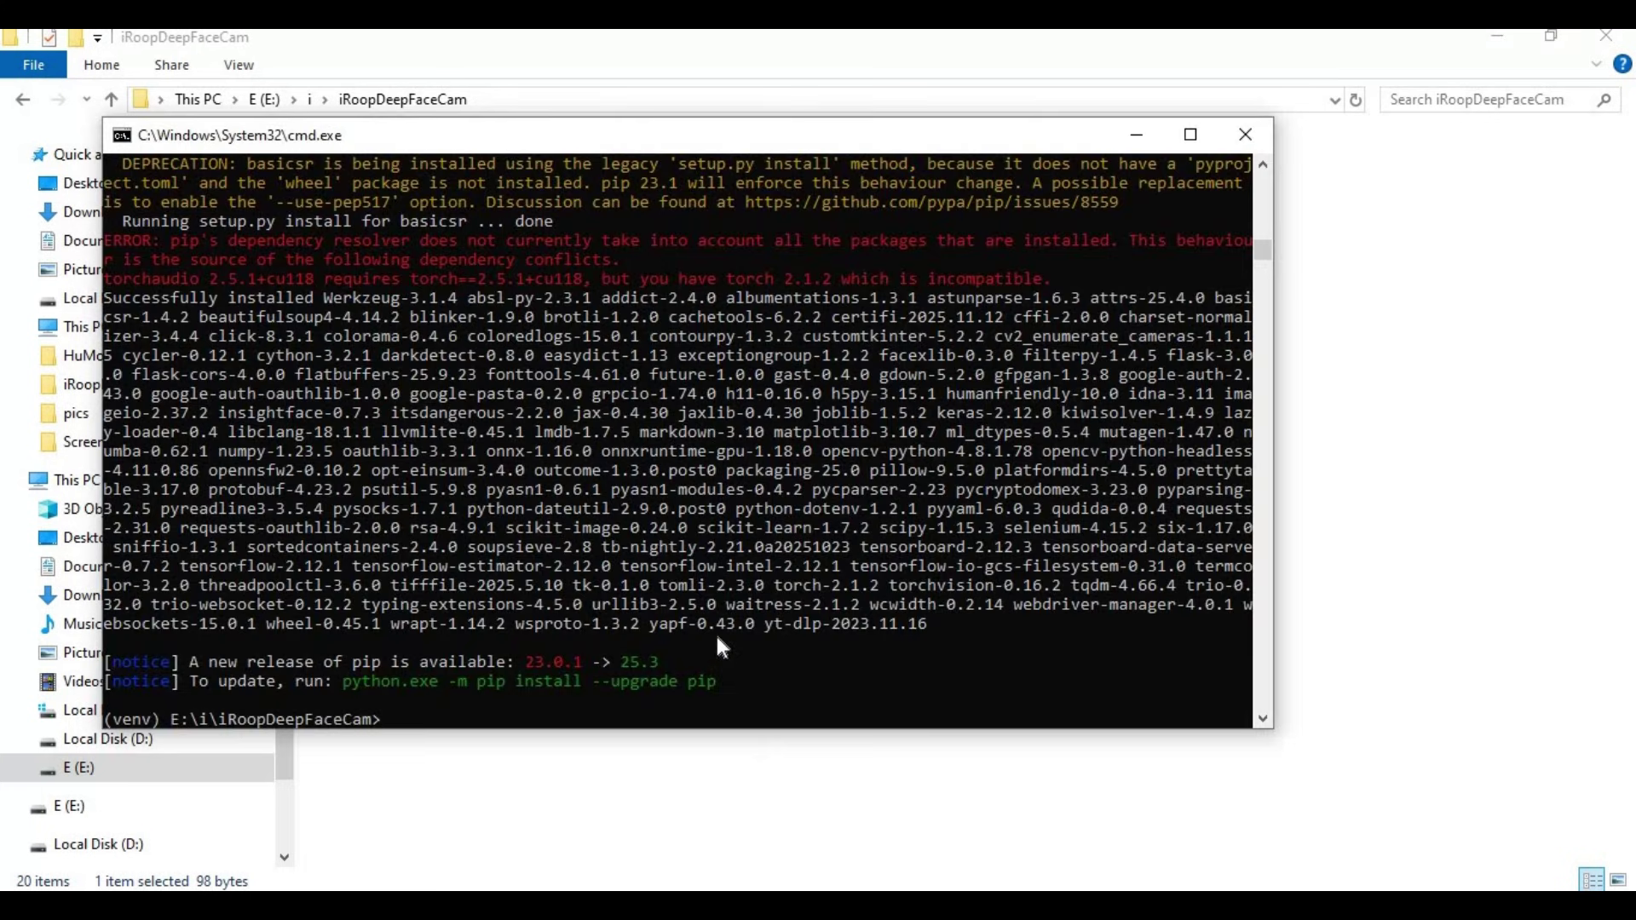
text(python run.py)
key(Return)
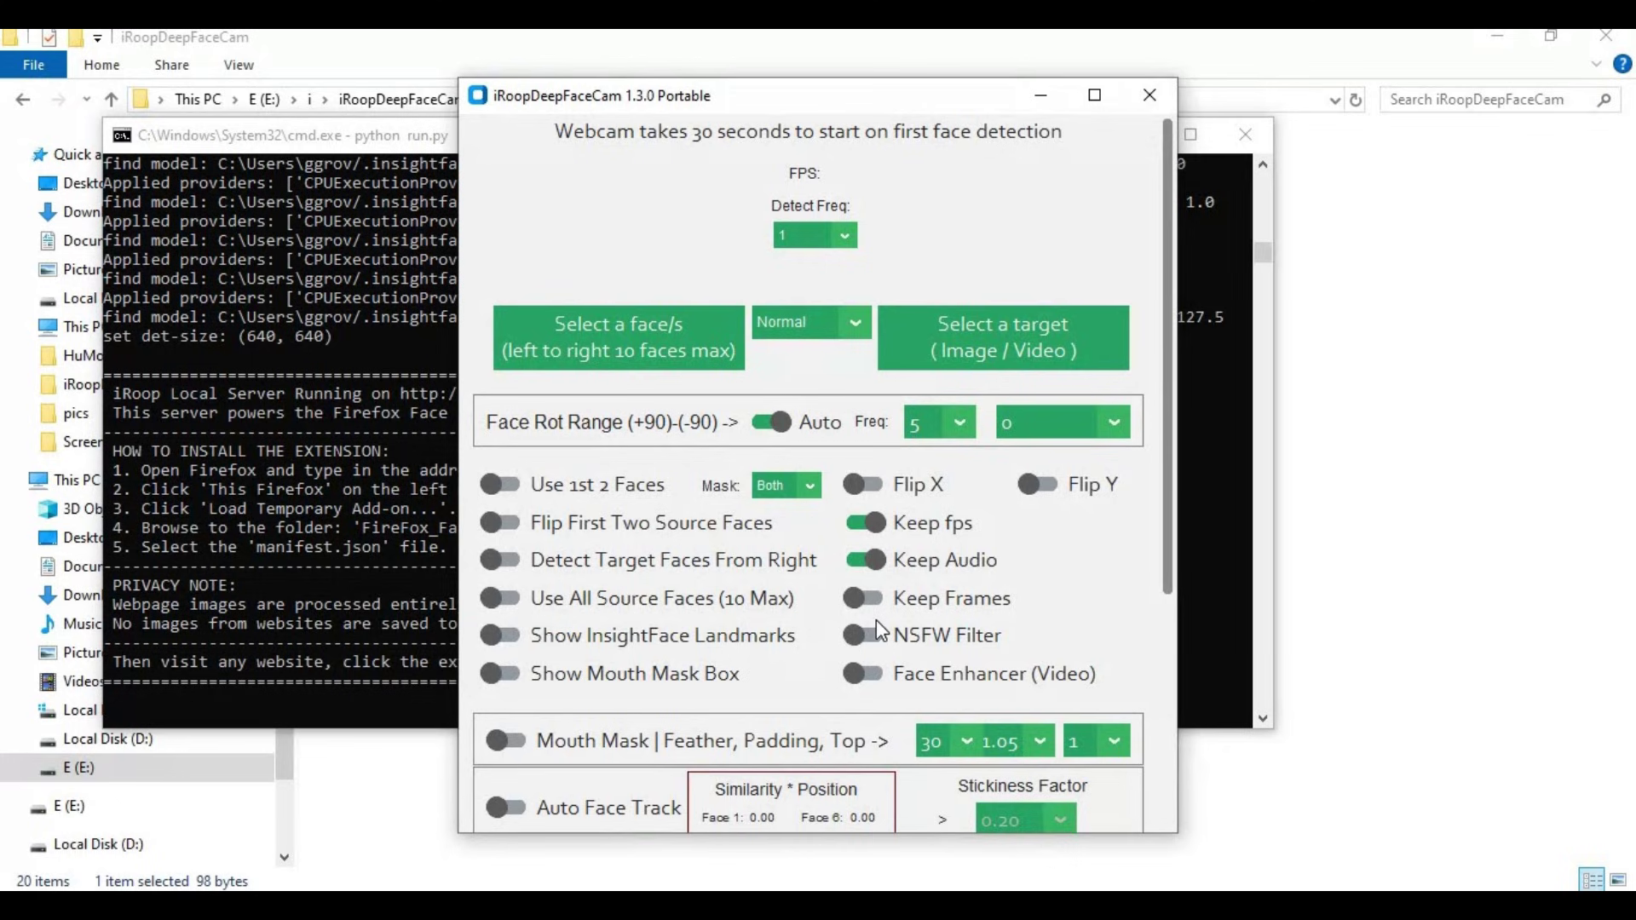
scroll(948, 557, down, 5)
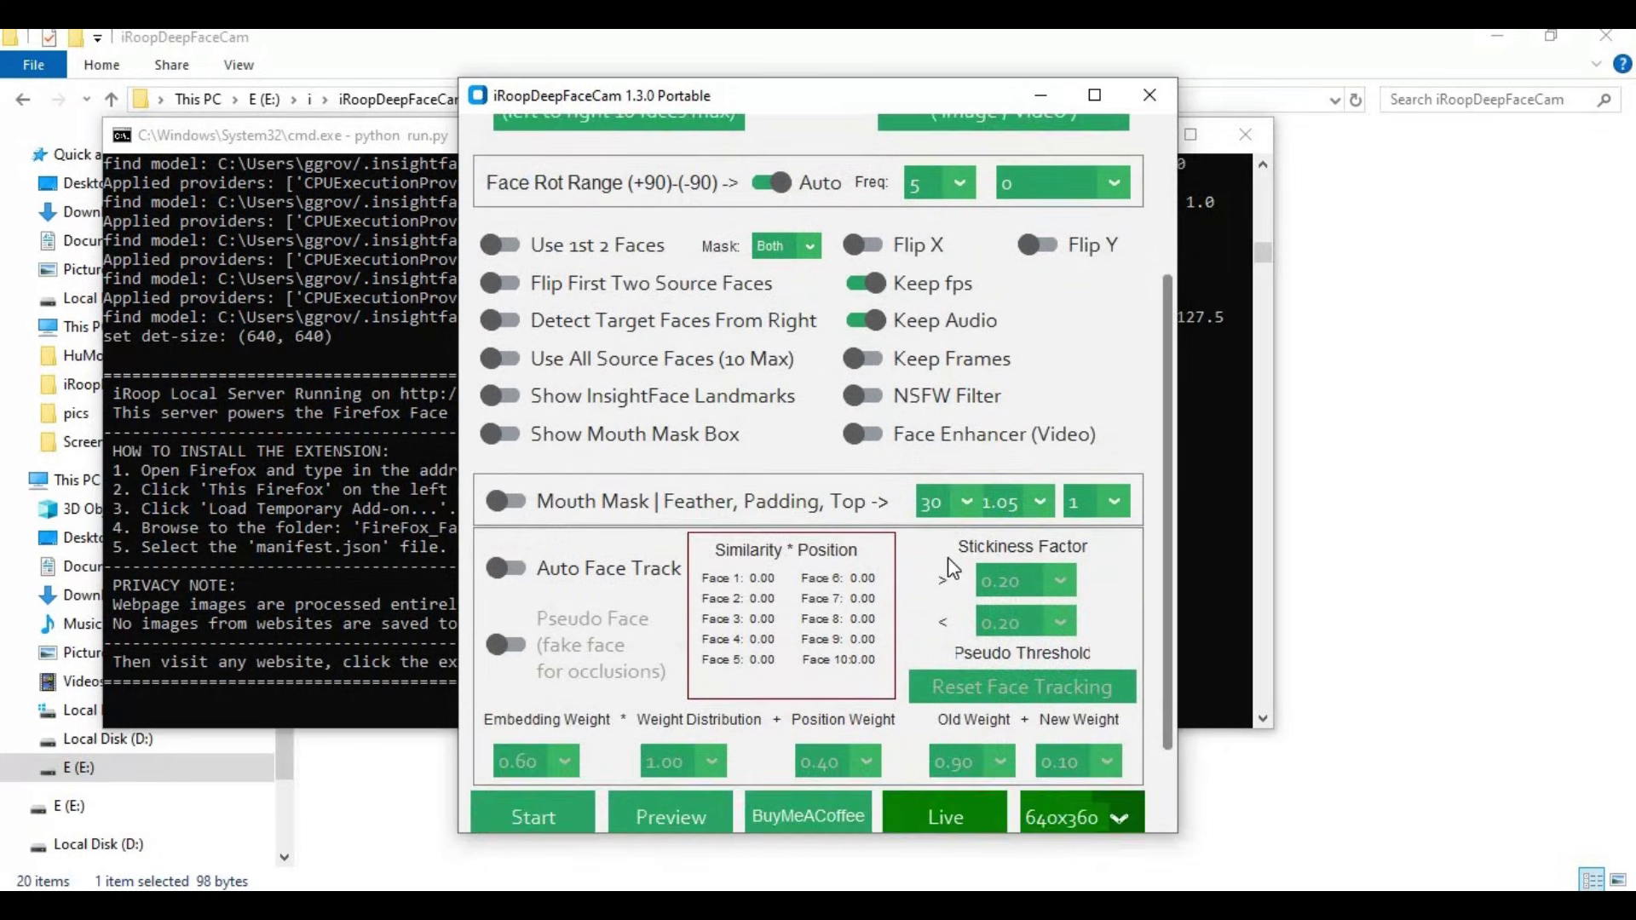
scroll(948, 558, down, 2)
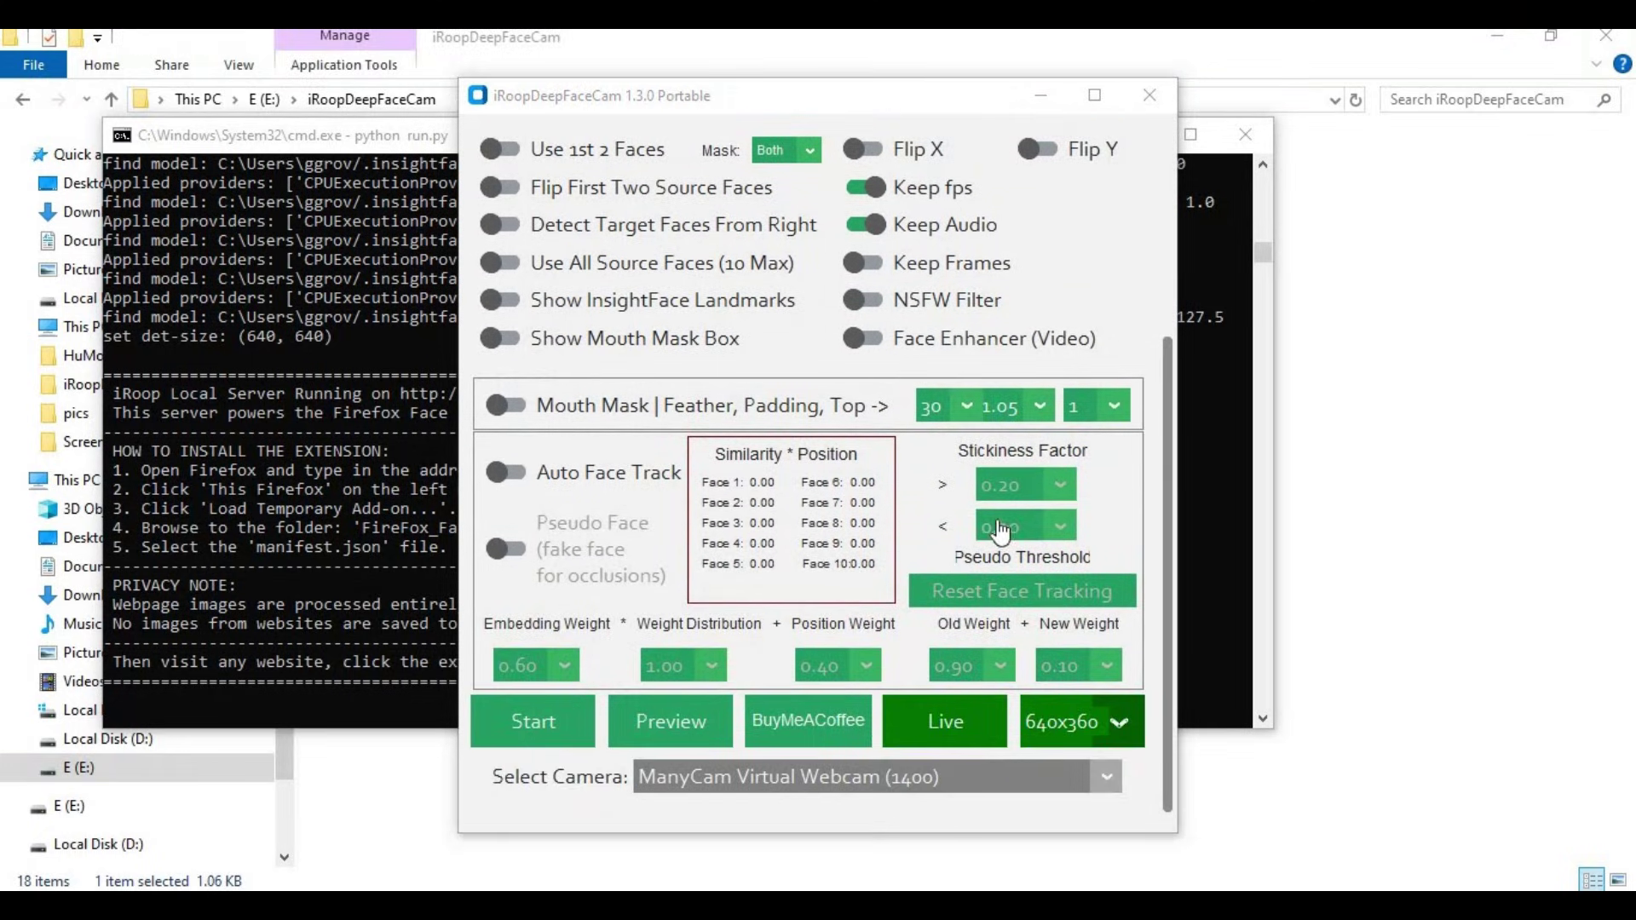
Create a new text document with its default name in the E:\iRoopDeepFaceCam folder
click(1419, 548)
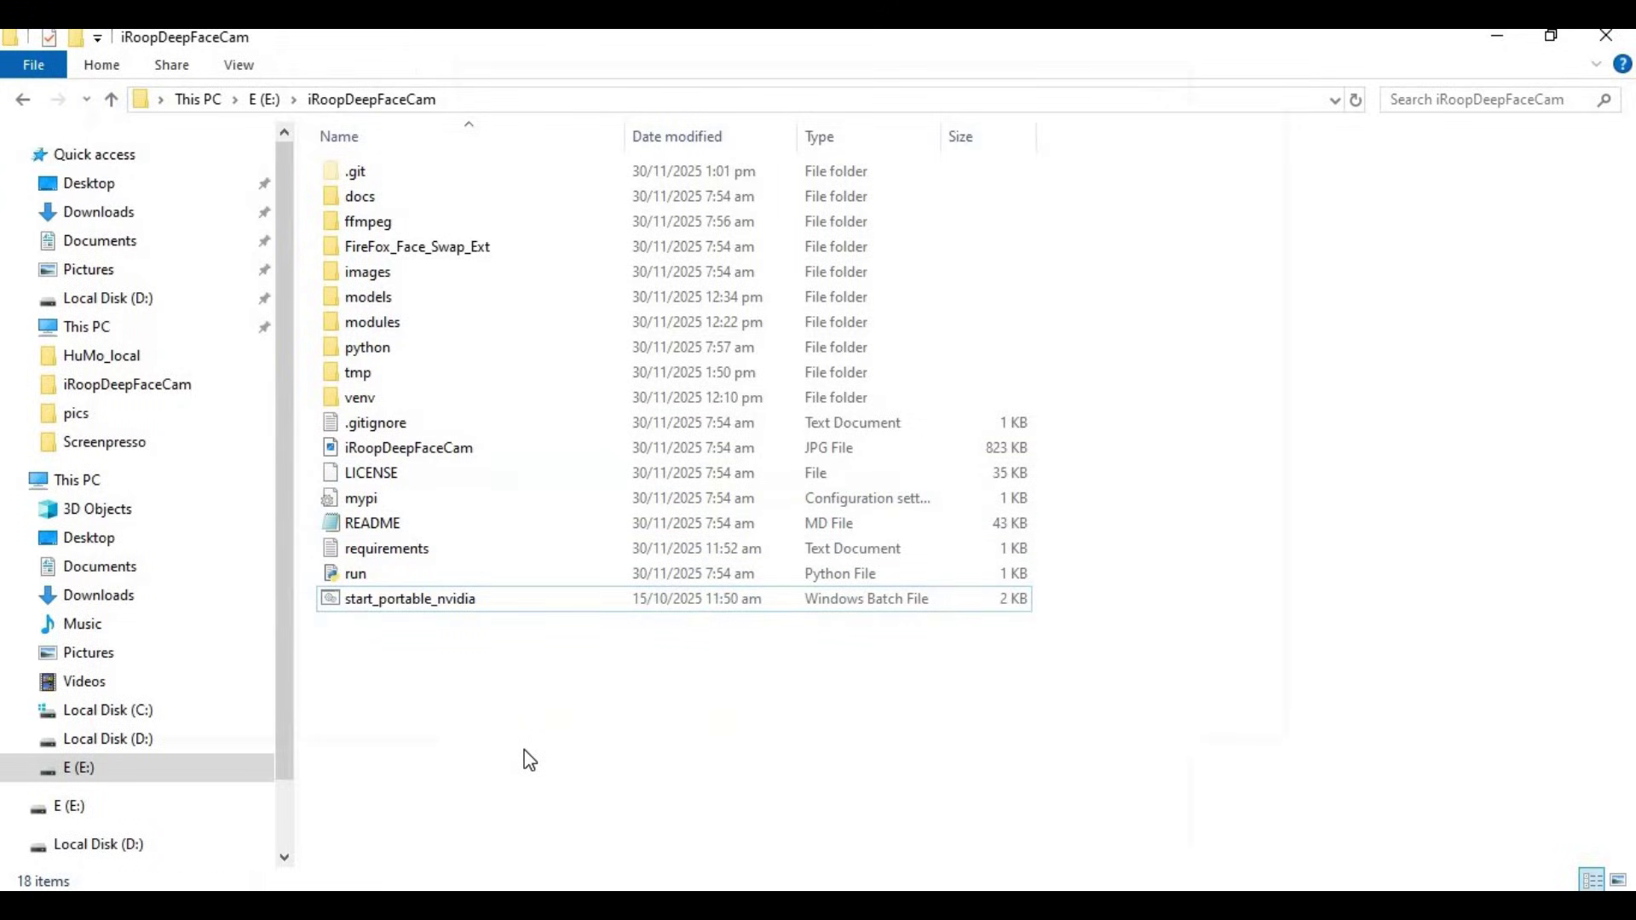
right_click(433, 712)
mouse_move(619, 662)
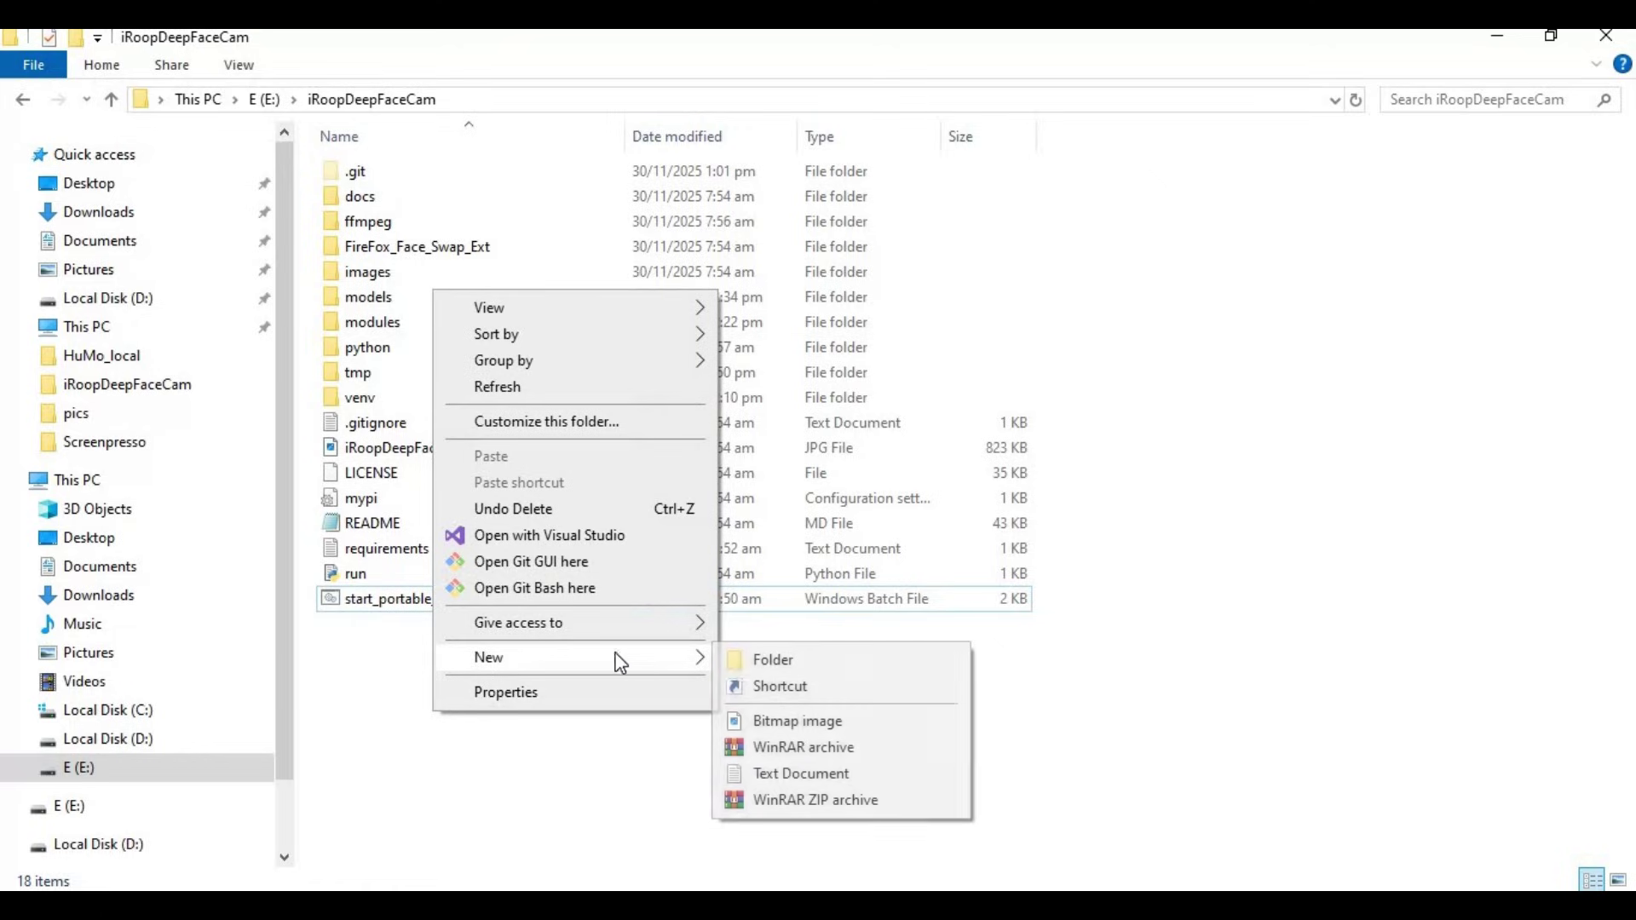
click(799, 774)
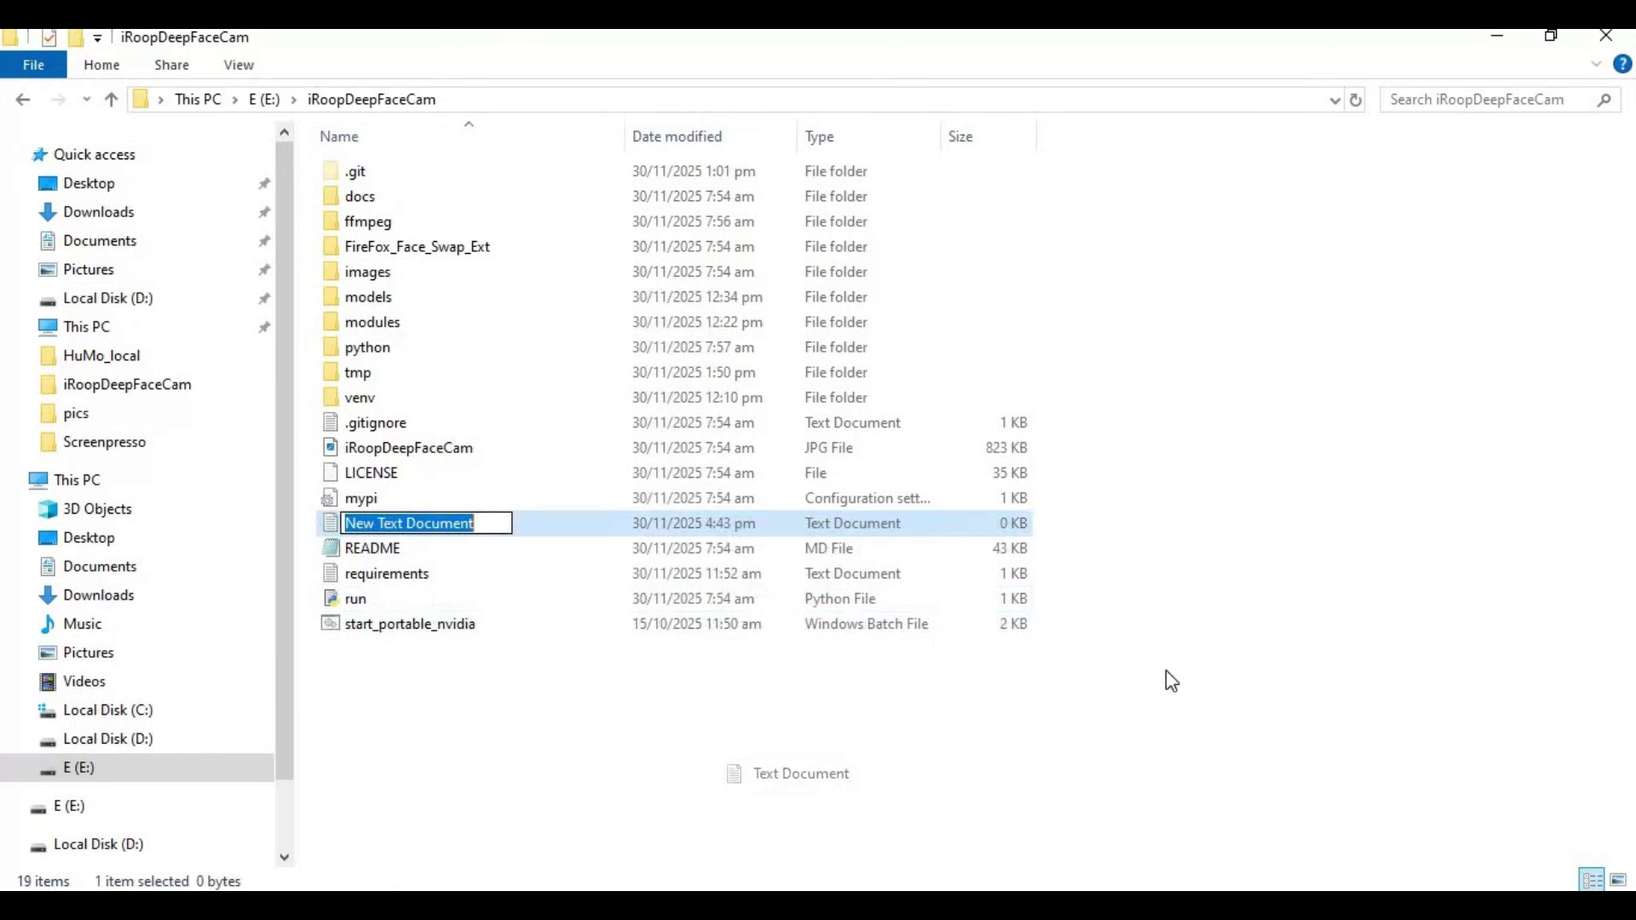
click(302, 484)
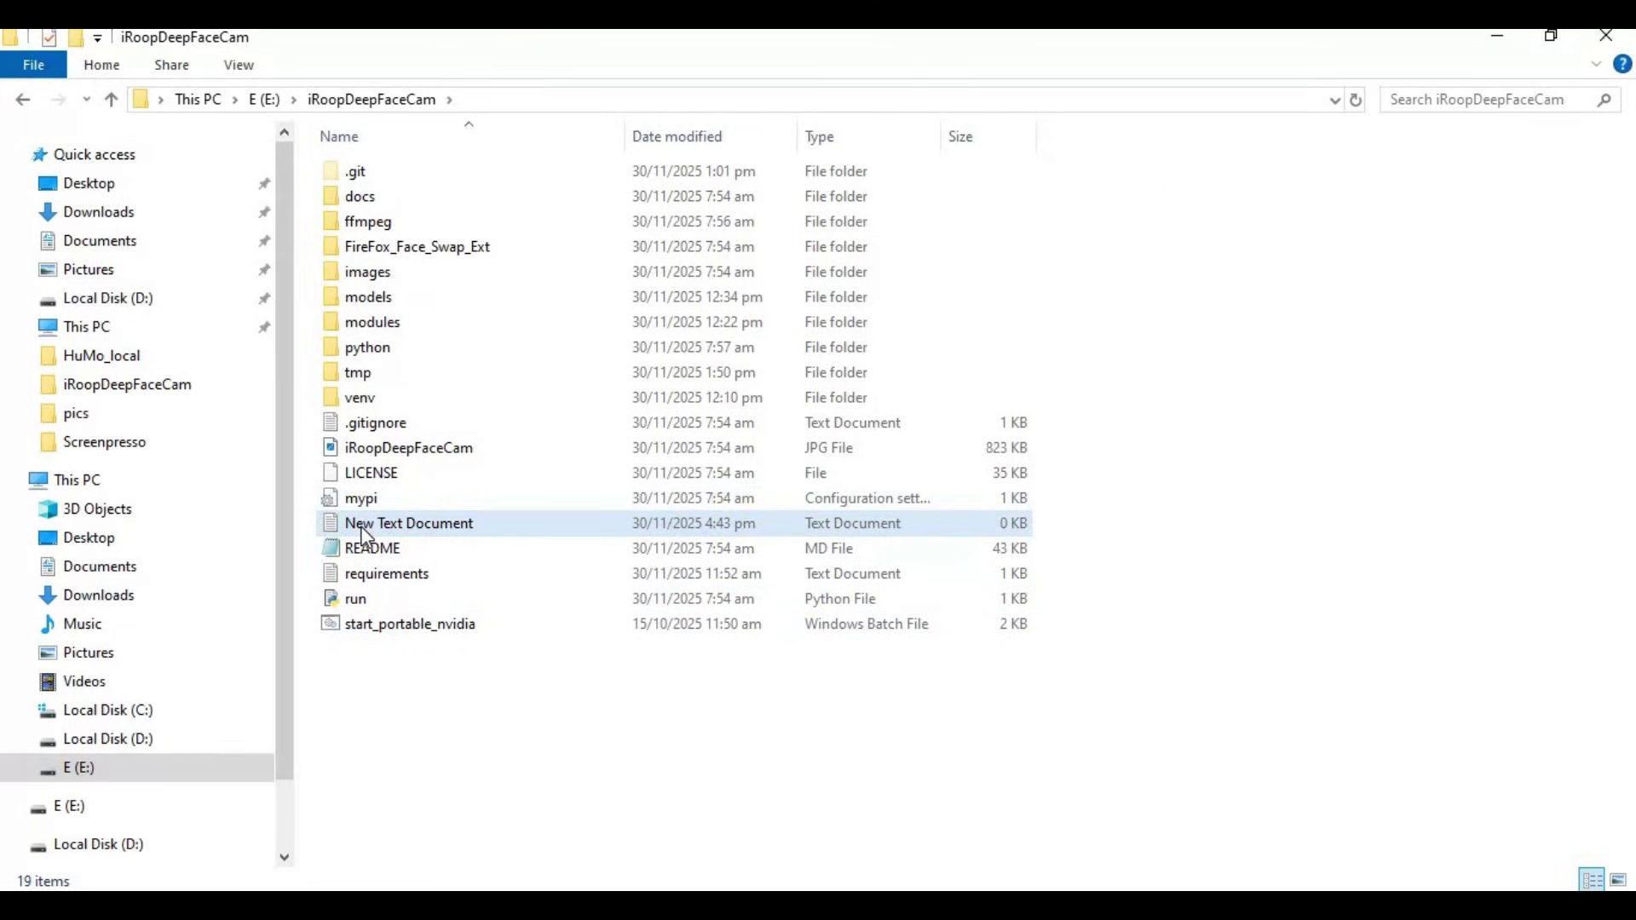
double_click(367, 525)
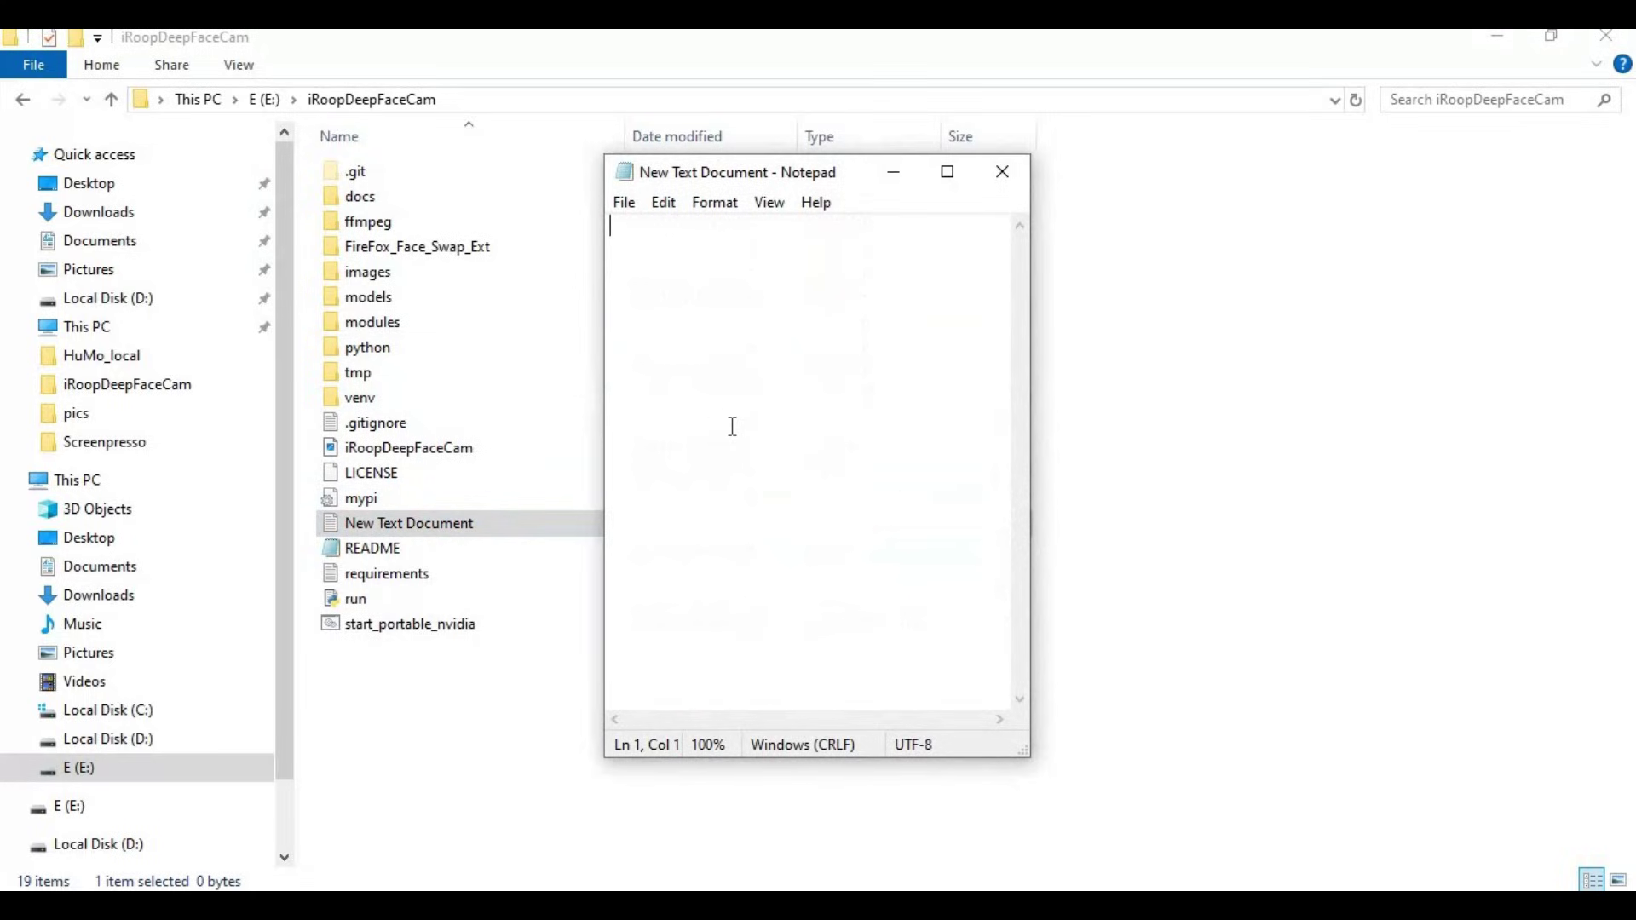
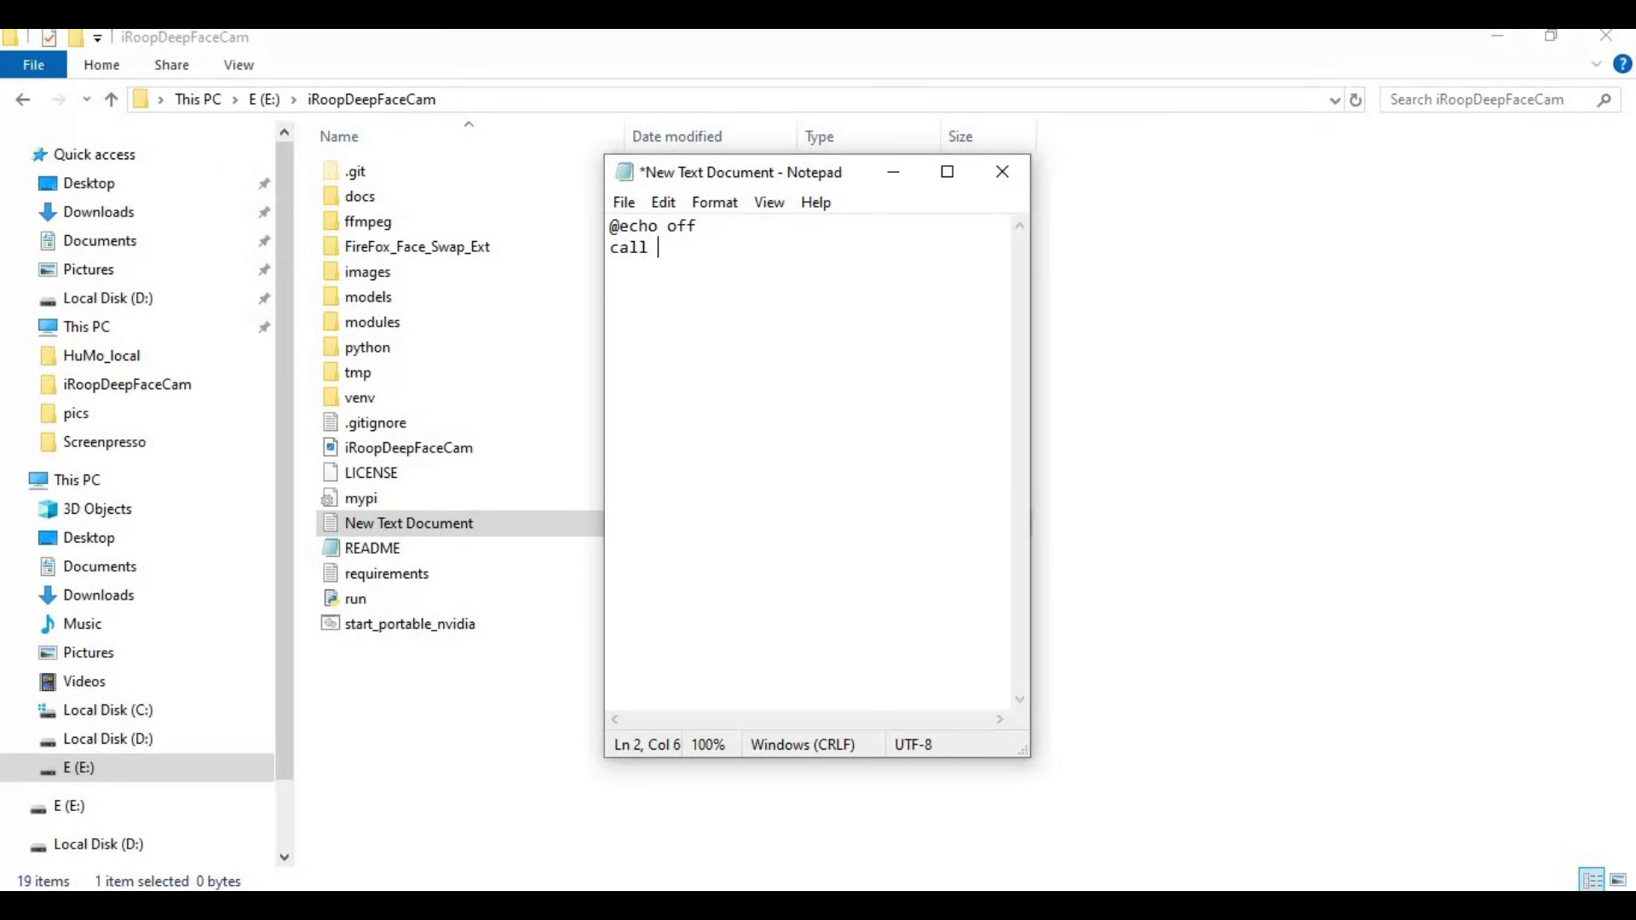
text(venv\scripts\activate)
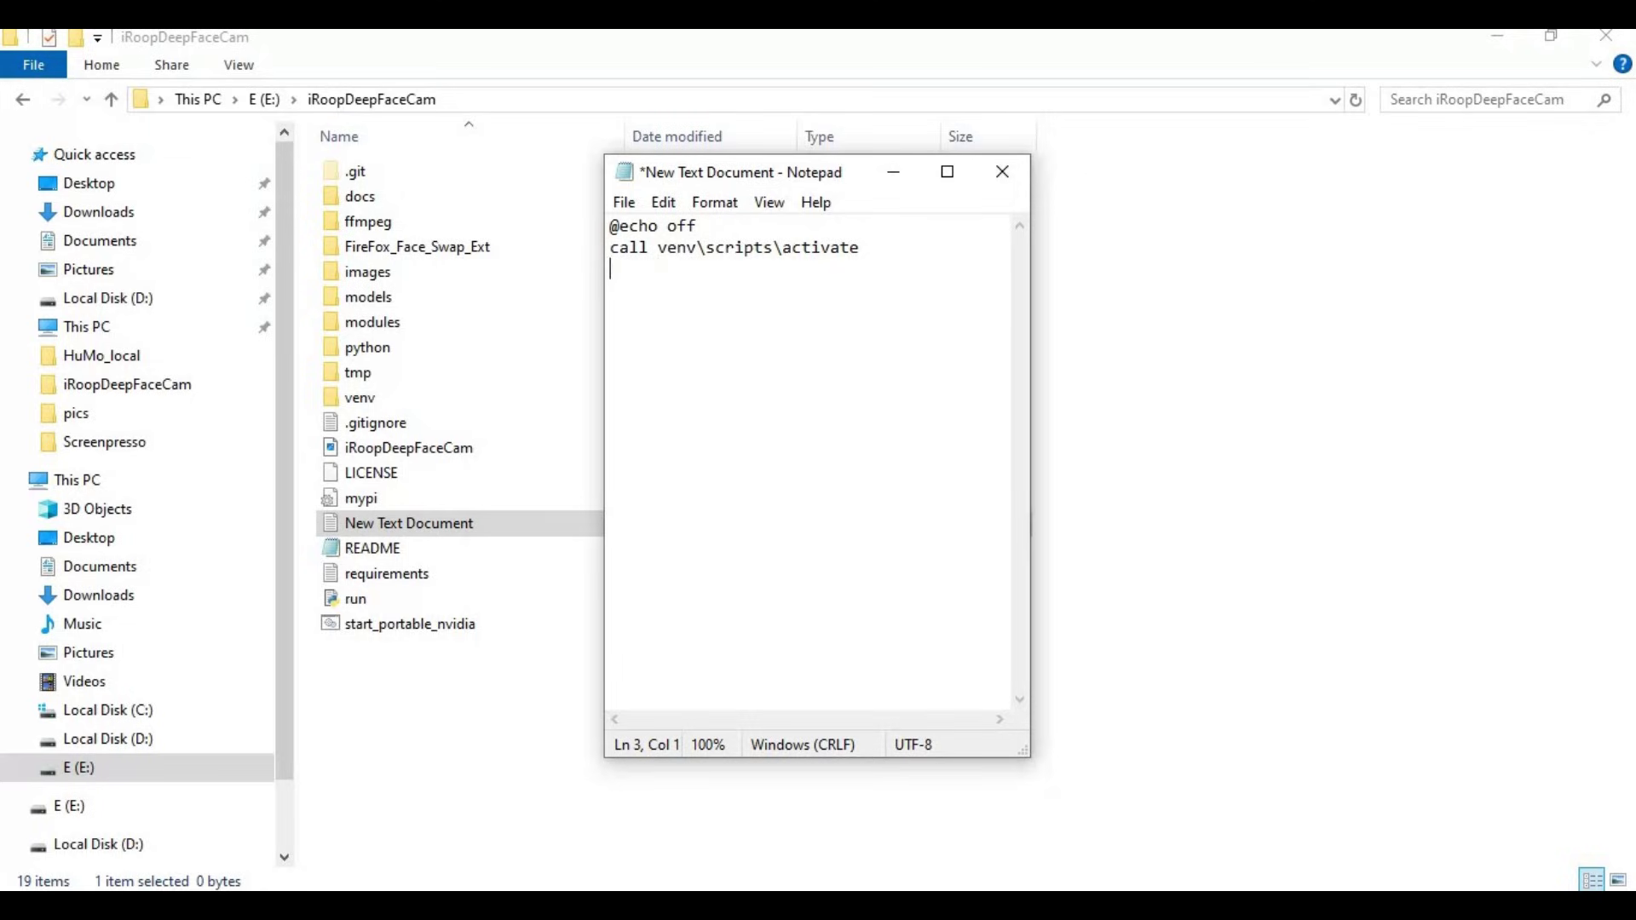
text(python run.py --execution-provider cuda --execution-threads 60 --max-memory 60)
click(946, 171)
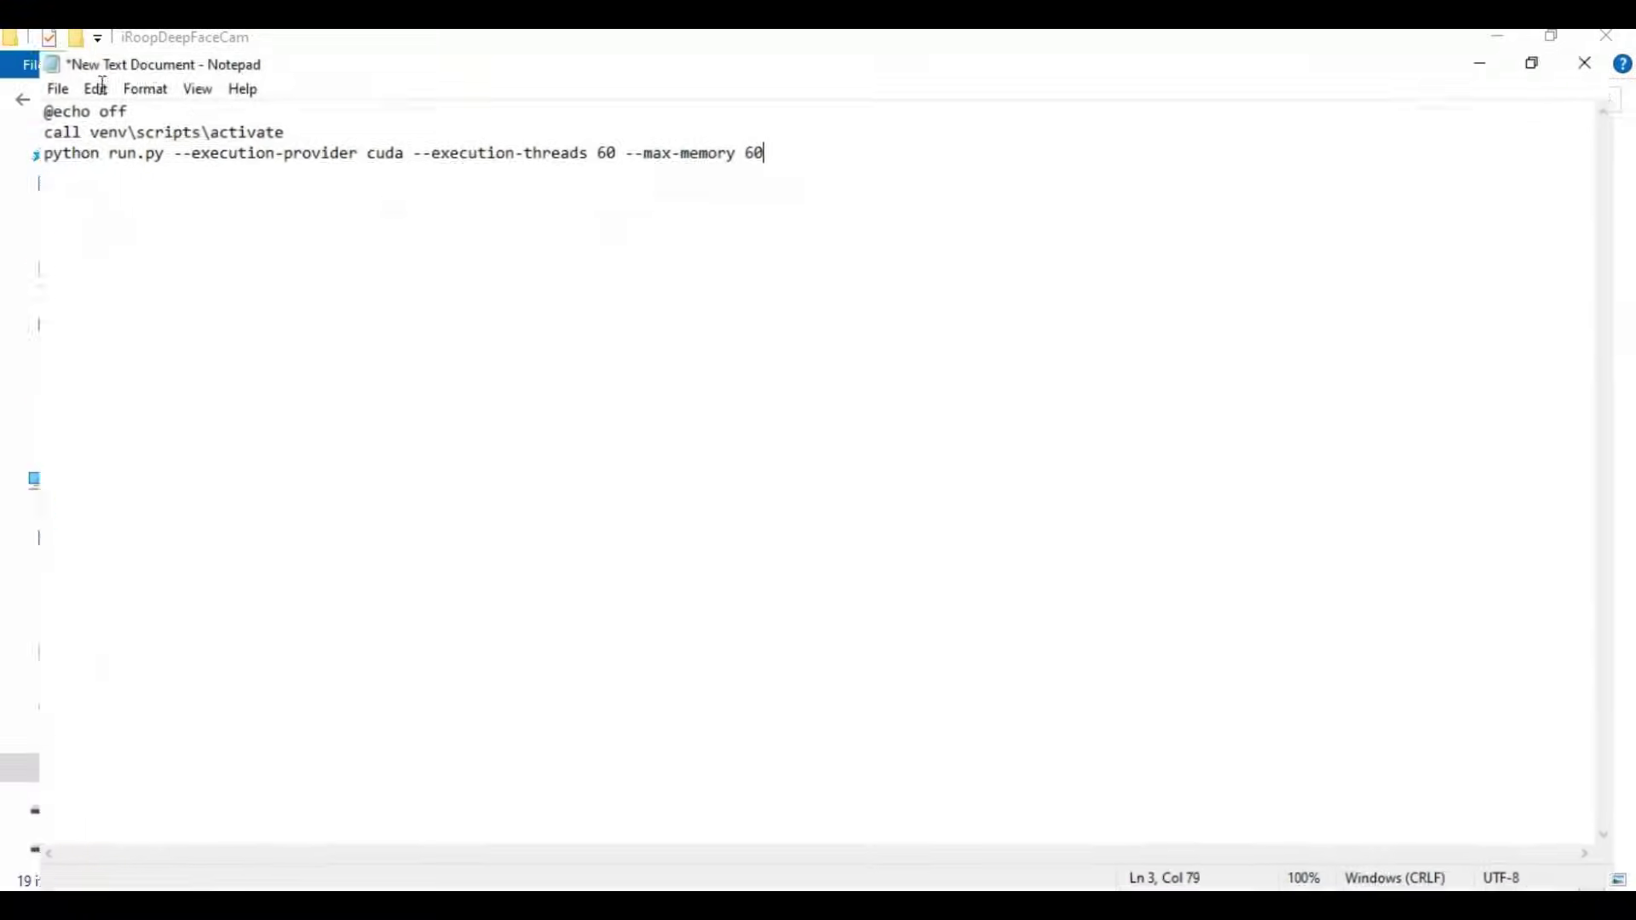
drag(783, 127, 143, 128)
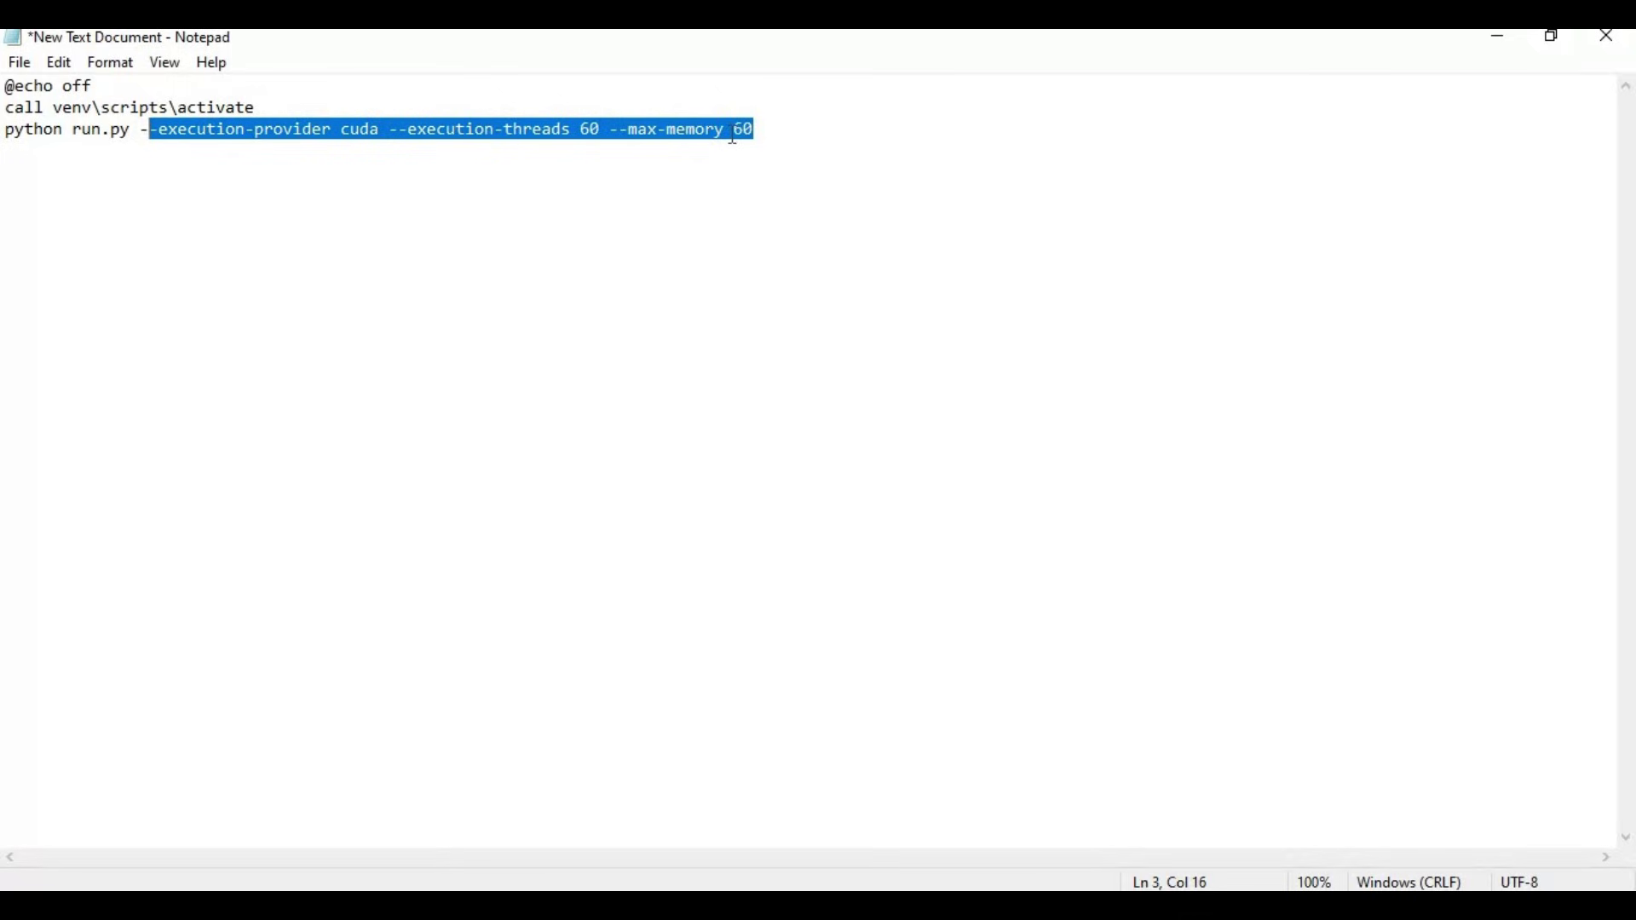
click(804, 143)
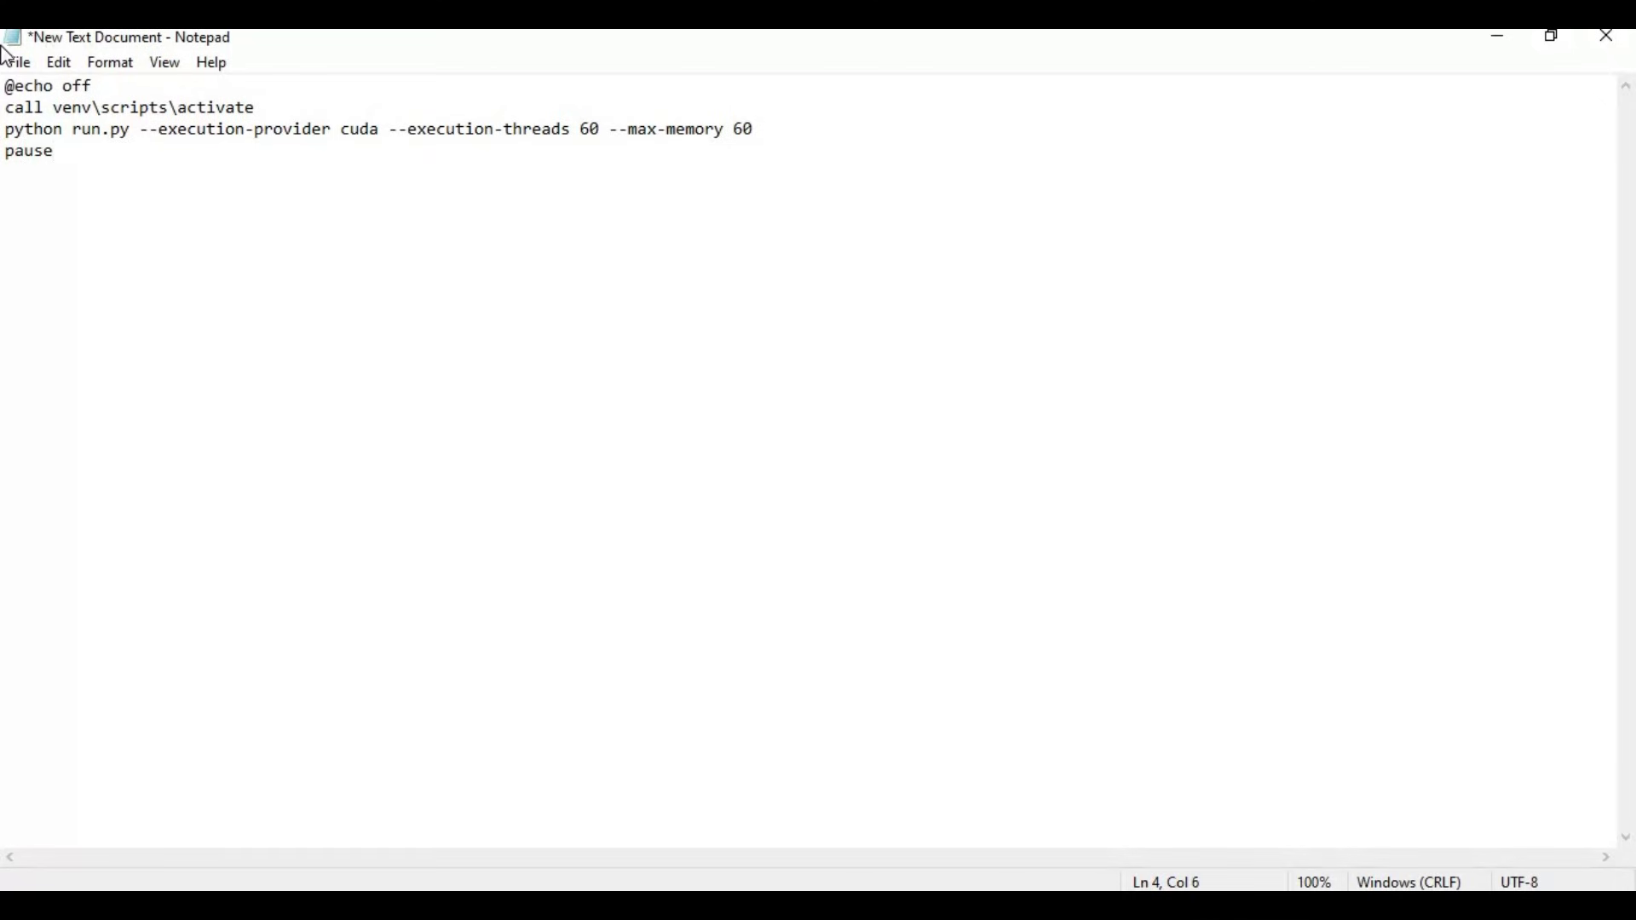
Save the launch script as Run.bat in the iRoopDeepFaceCam folder and close the text editor
click(21, 62)
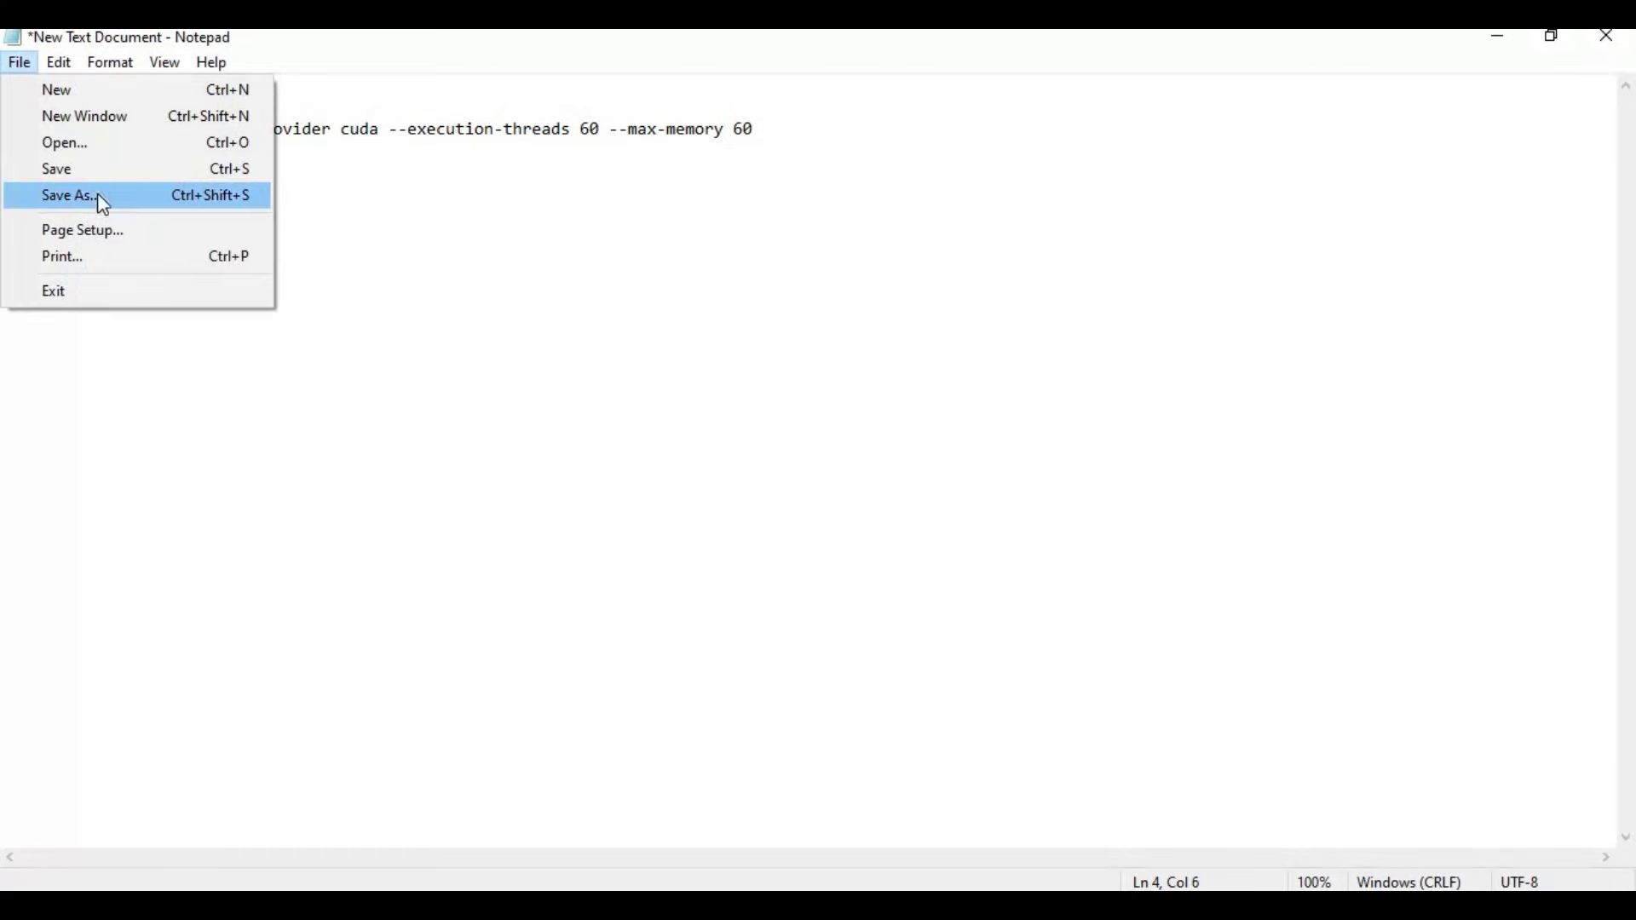
click(100, 198)
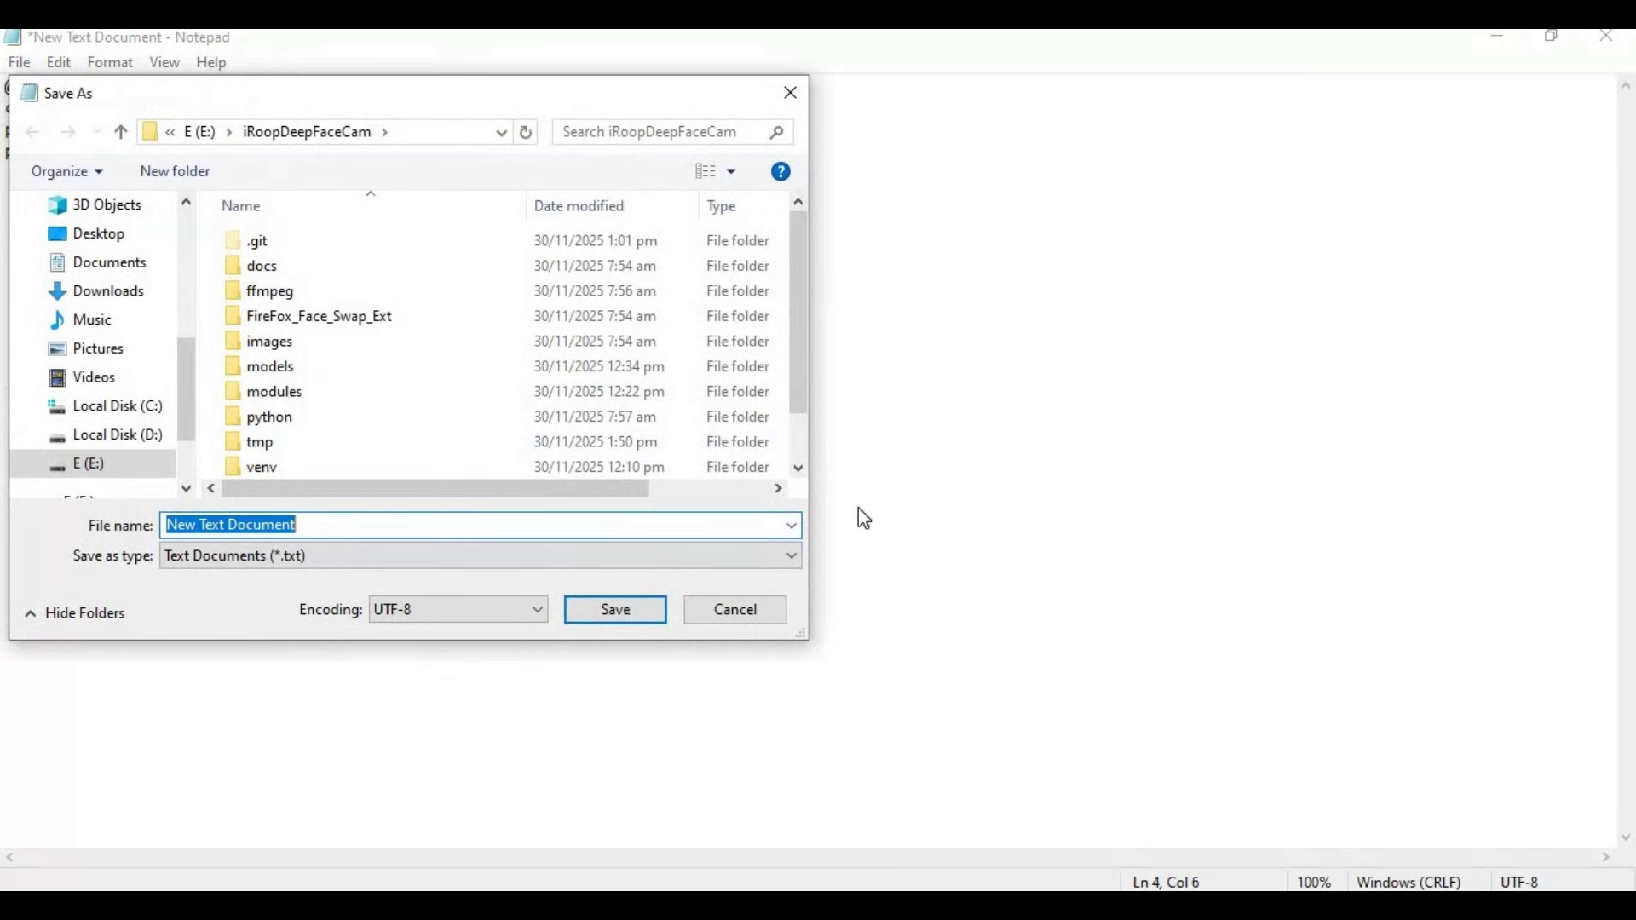
text(Run)
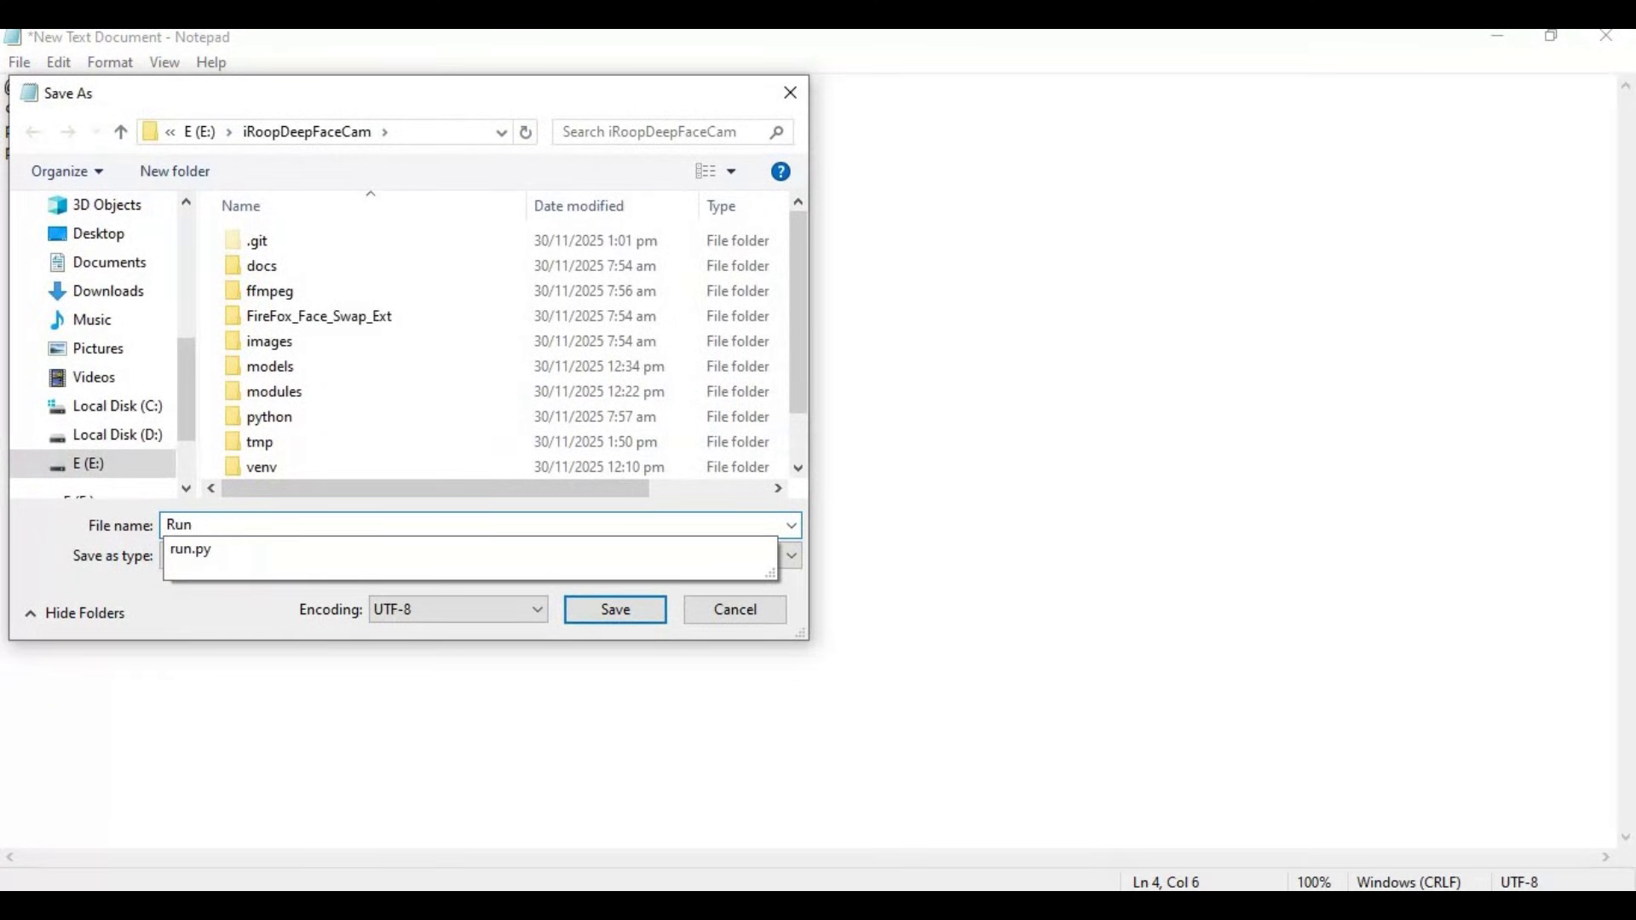
text(.bat)
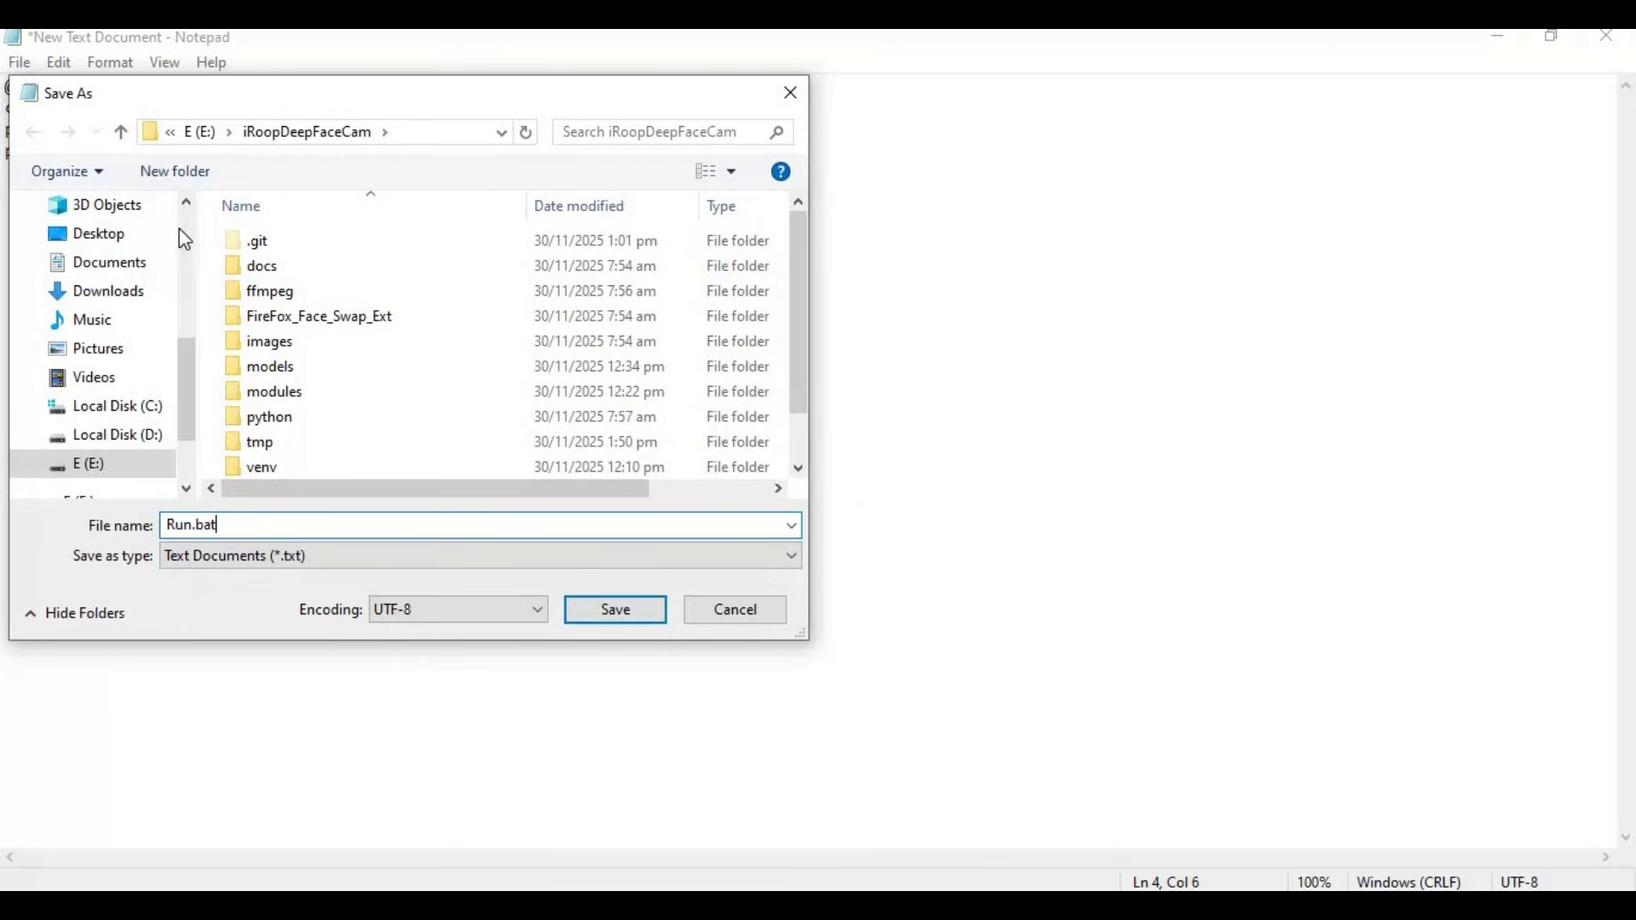
click(617, 612)
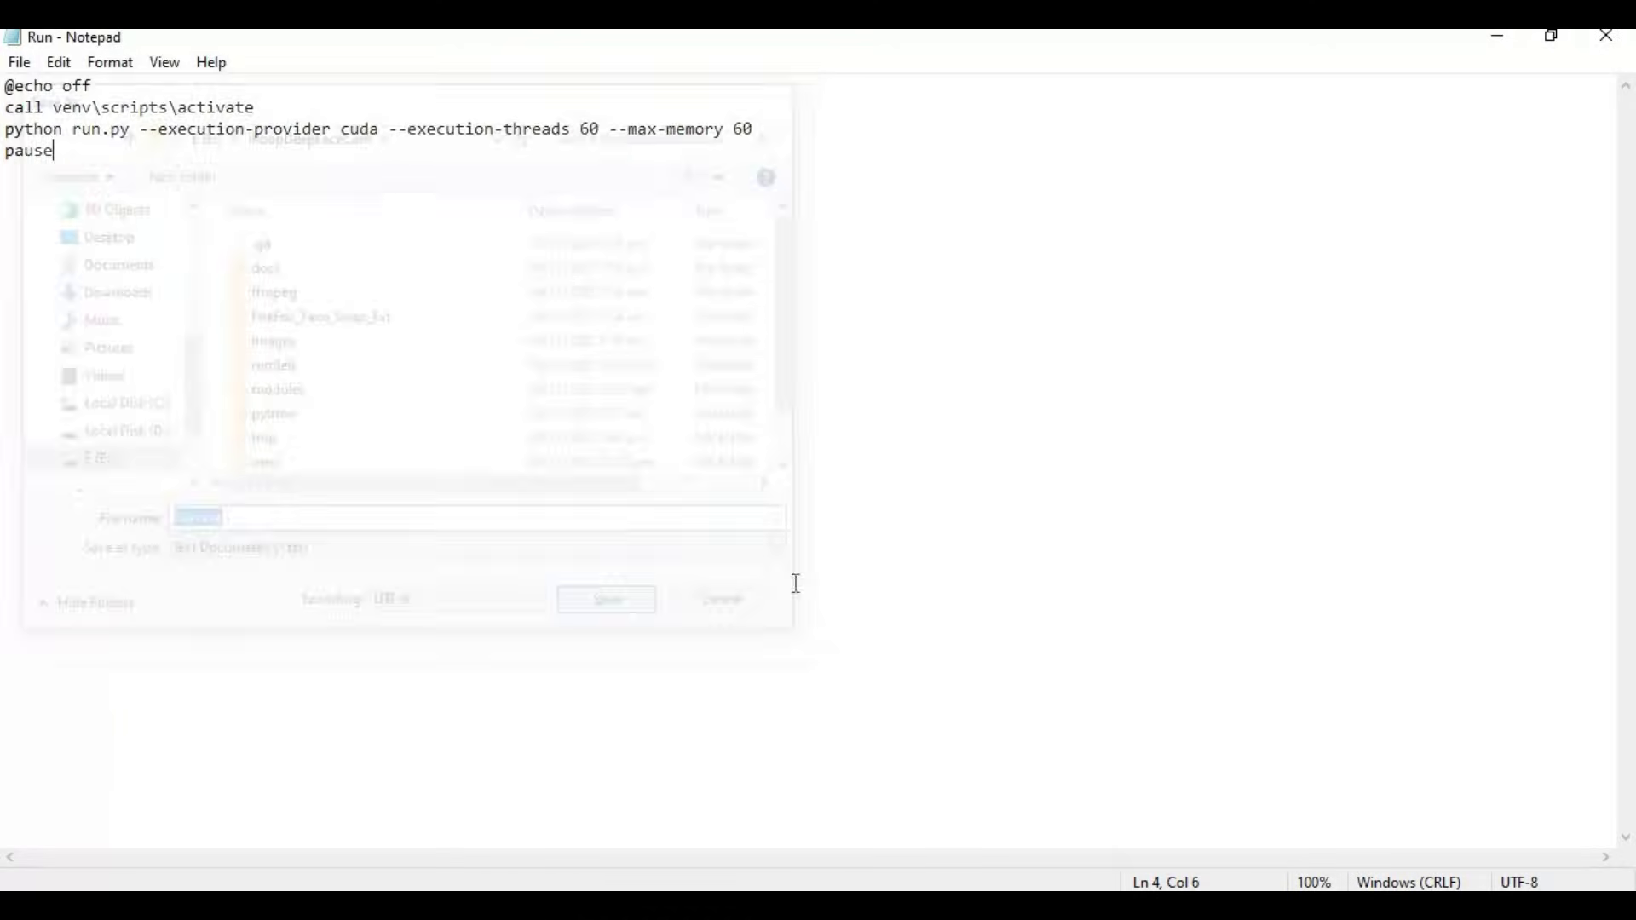
click(1606, 36)
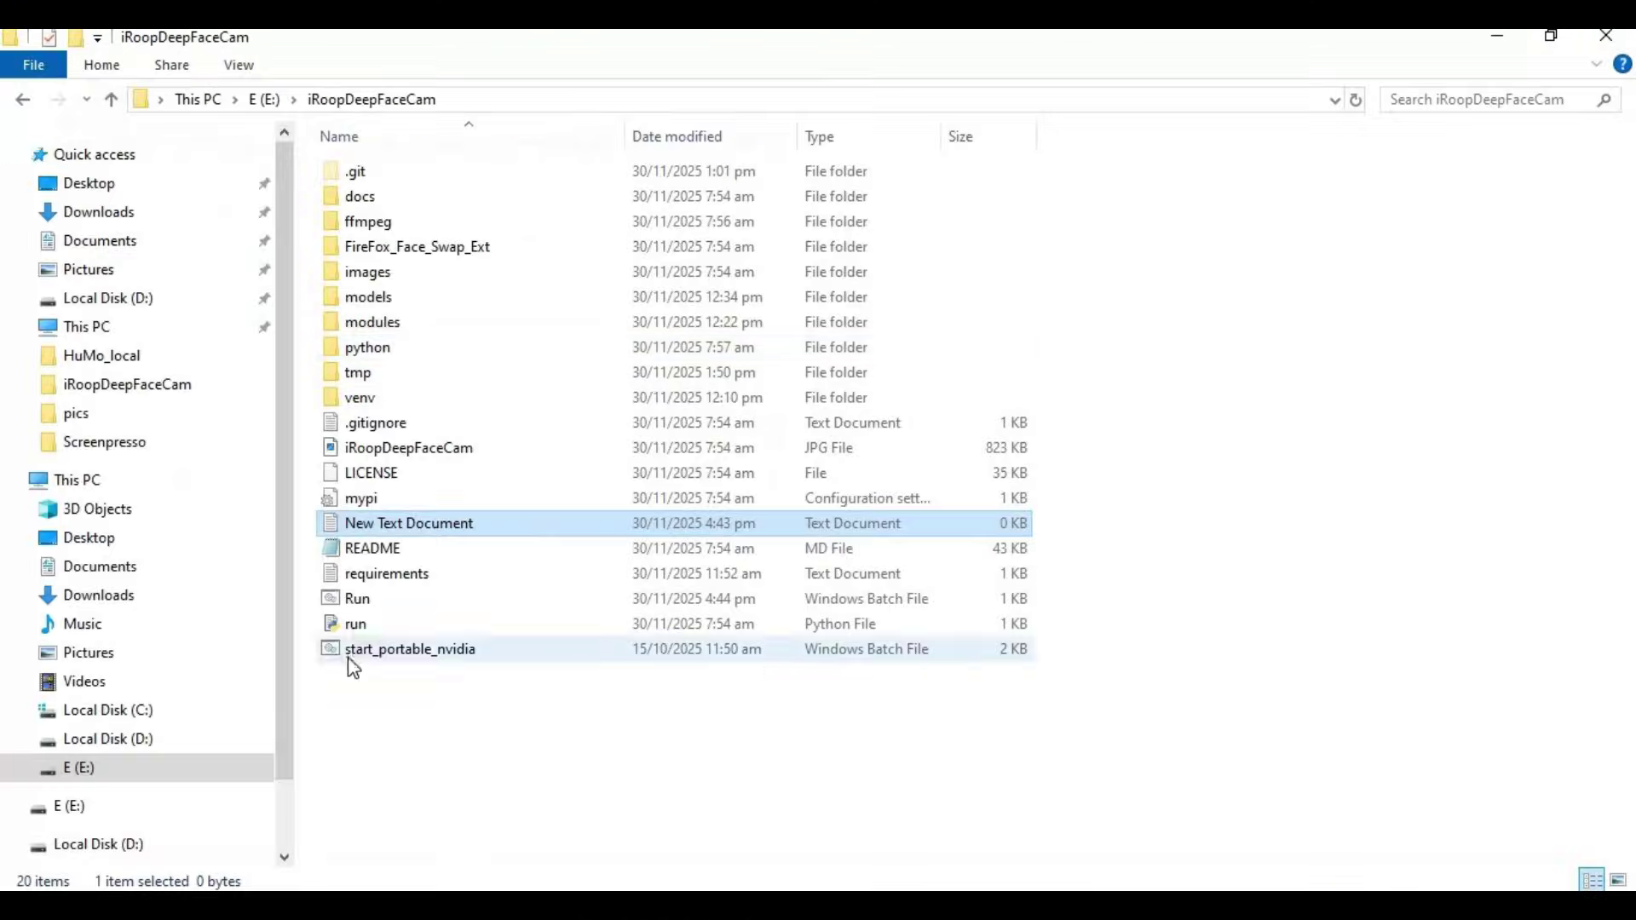
Close the console running python run.py and relaunch iRoopDeepFaceCam with the start_portable_nvidia batch file
click(359, 602)
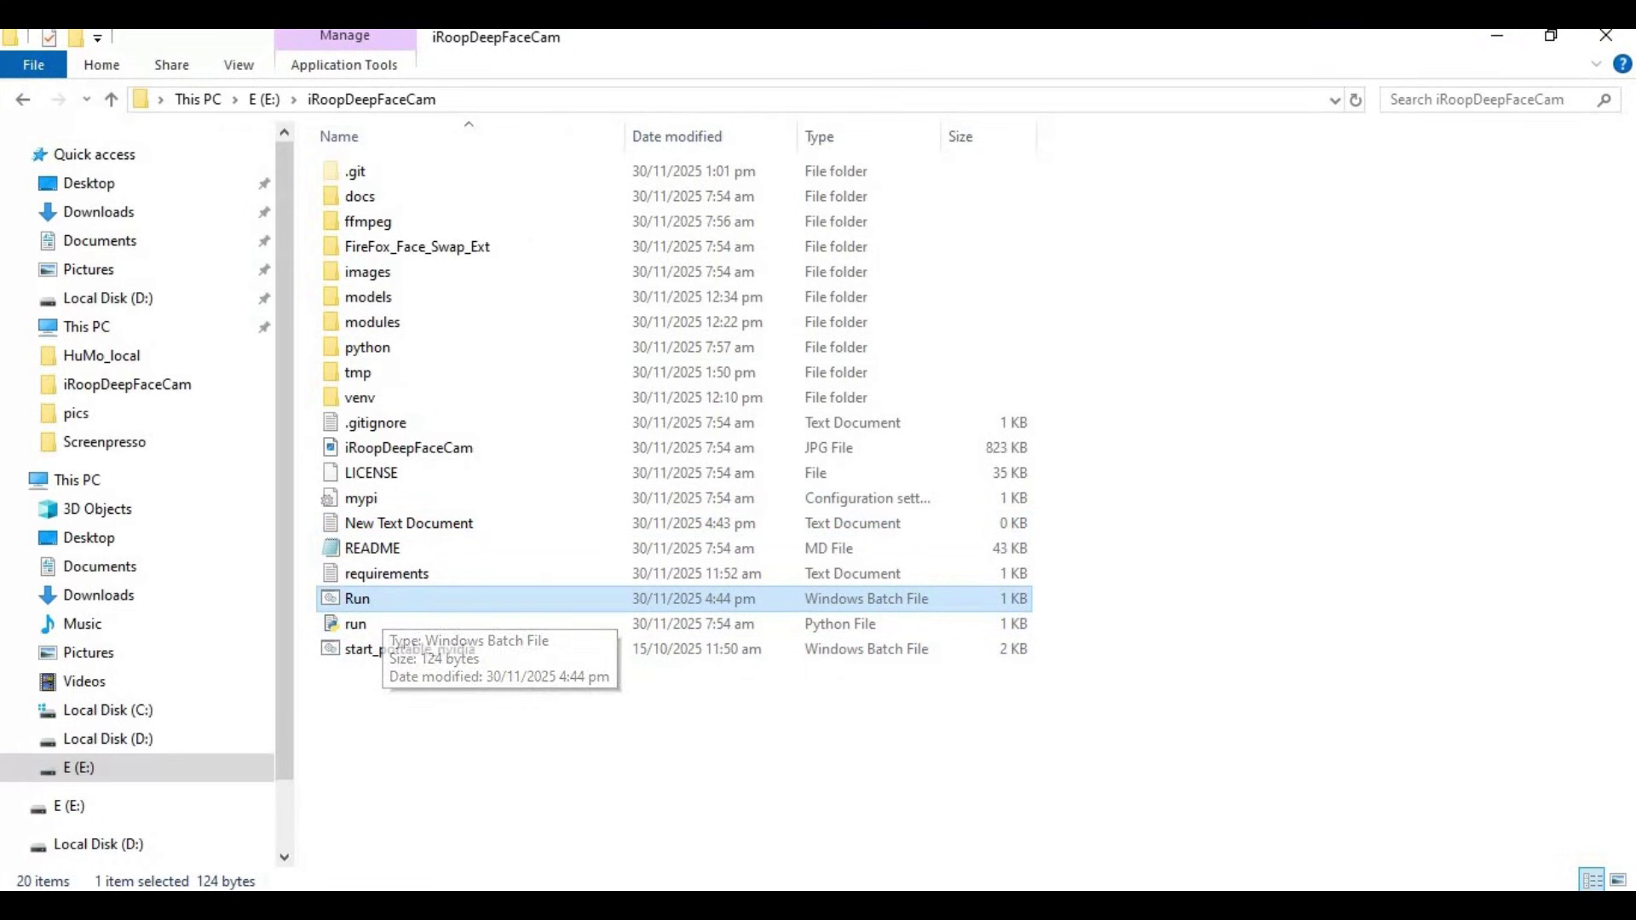
key(alt+Tab)
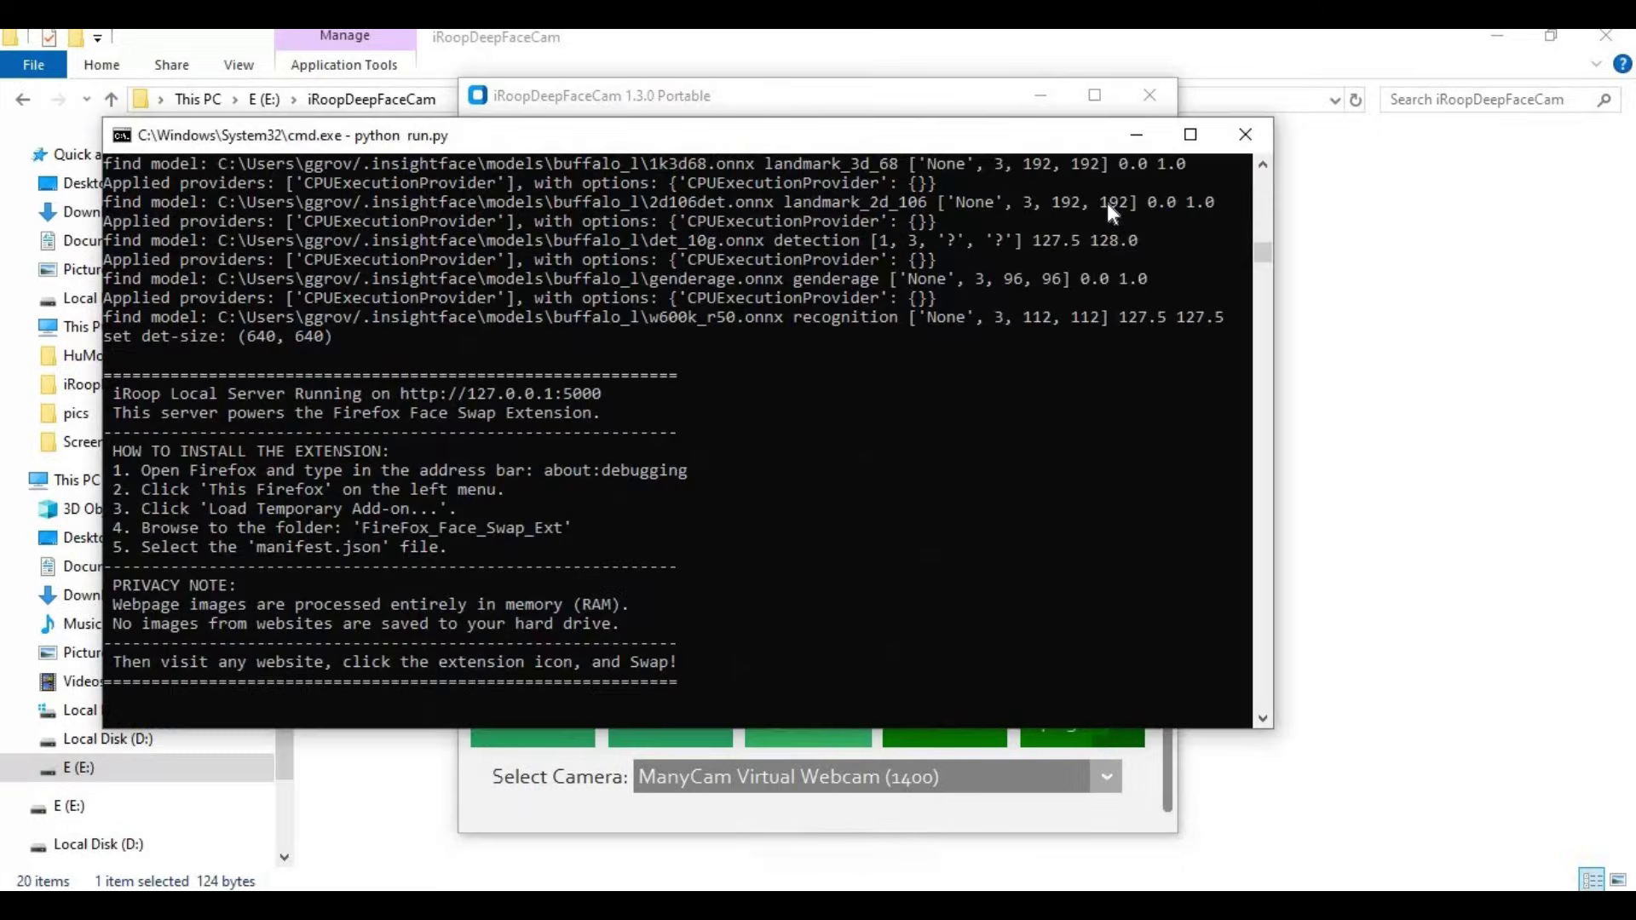
click(1246, 139)
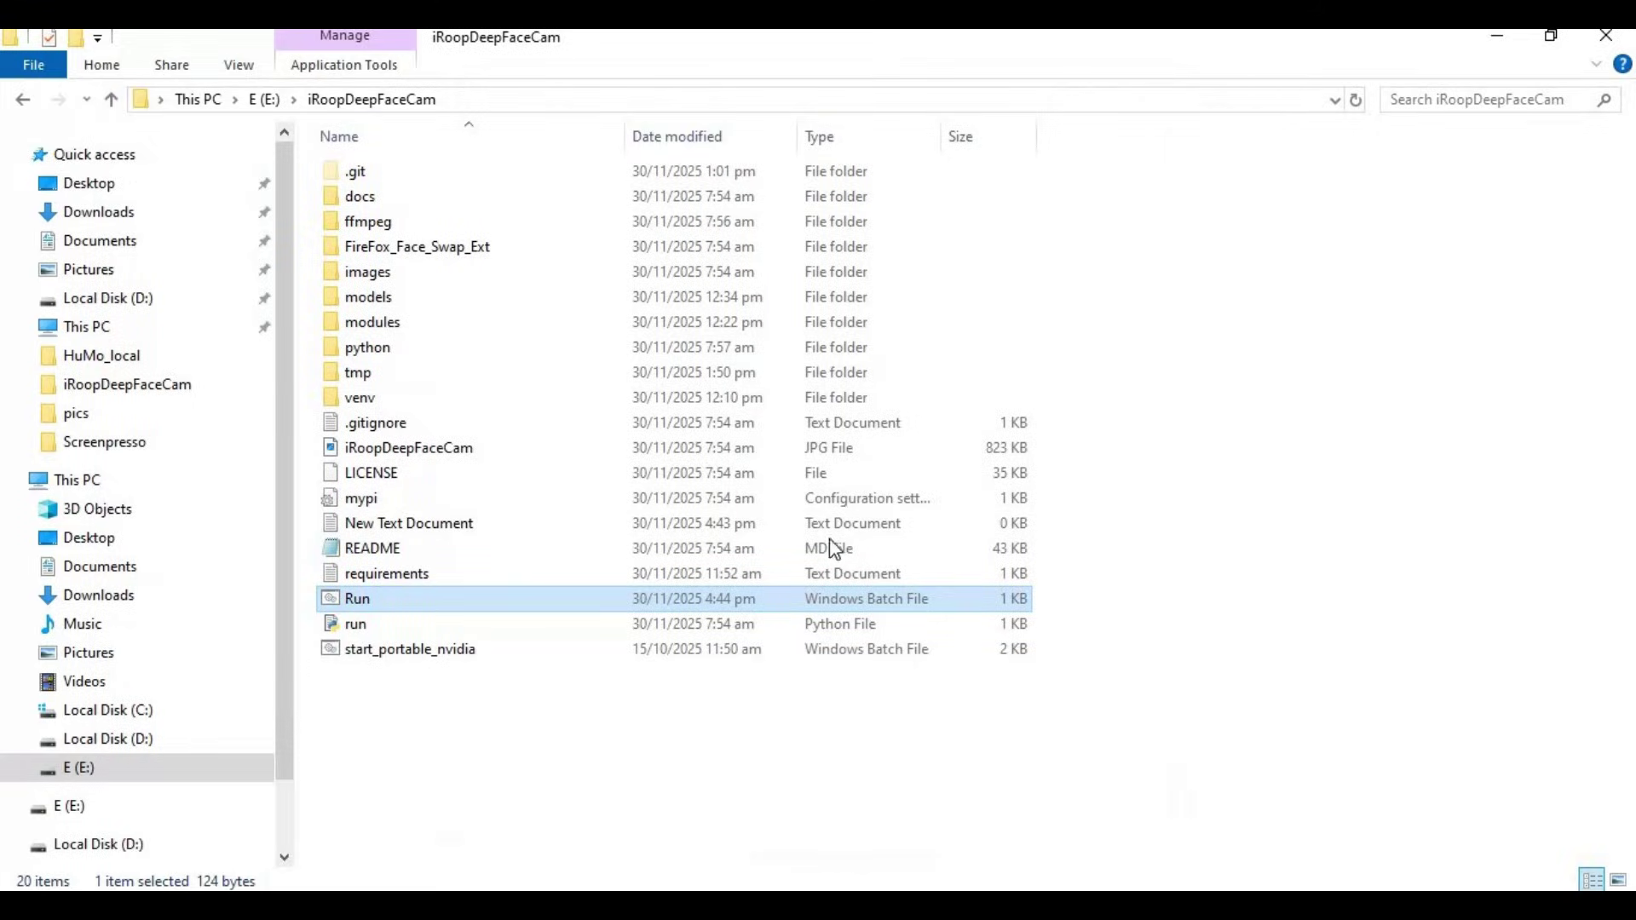
click(454, 652)
key(Return)
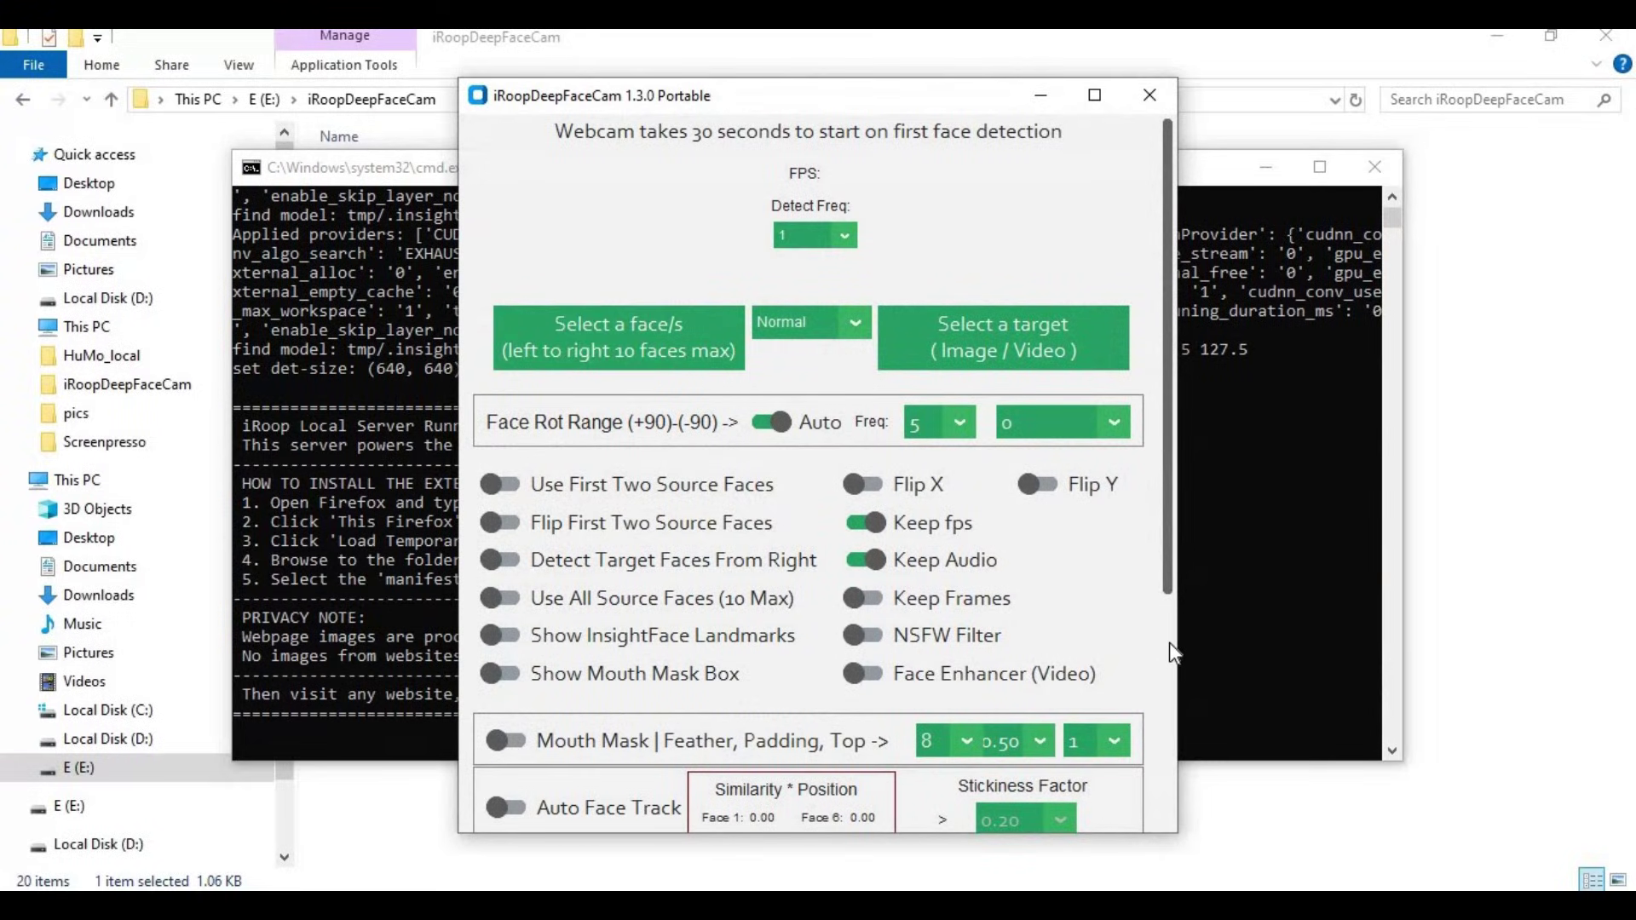
Load the portrait image p (1) from Downloads > New folder as the source face
click(634, 324)
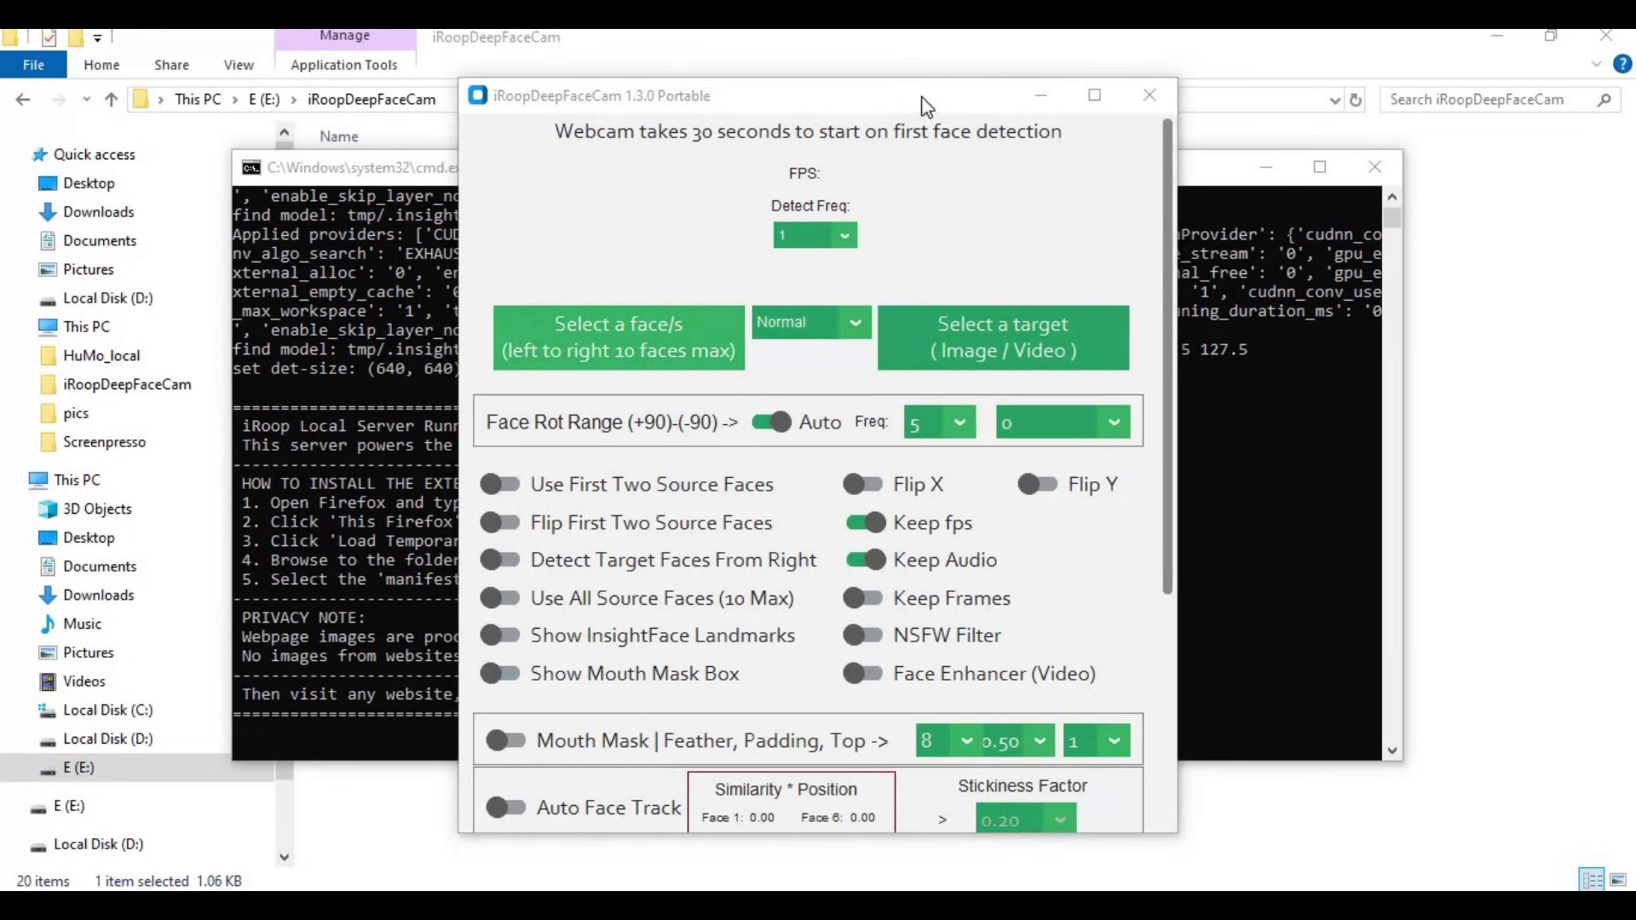
click(1061, 499)
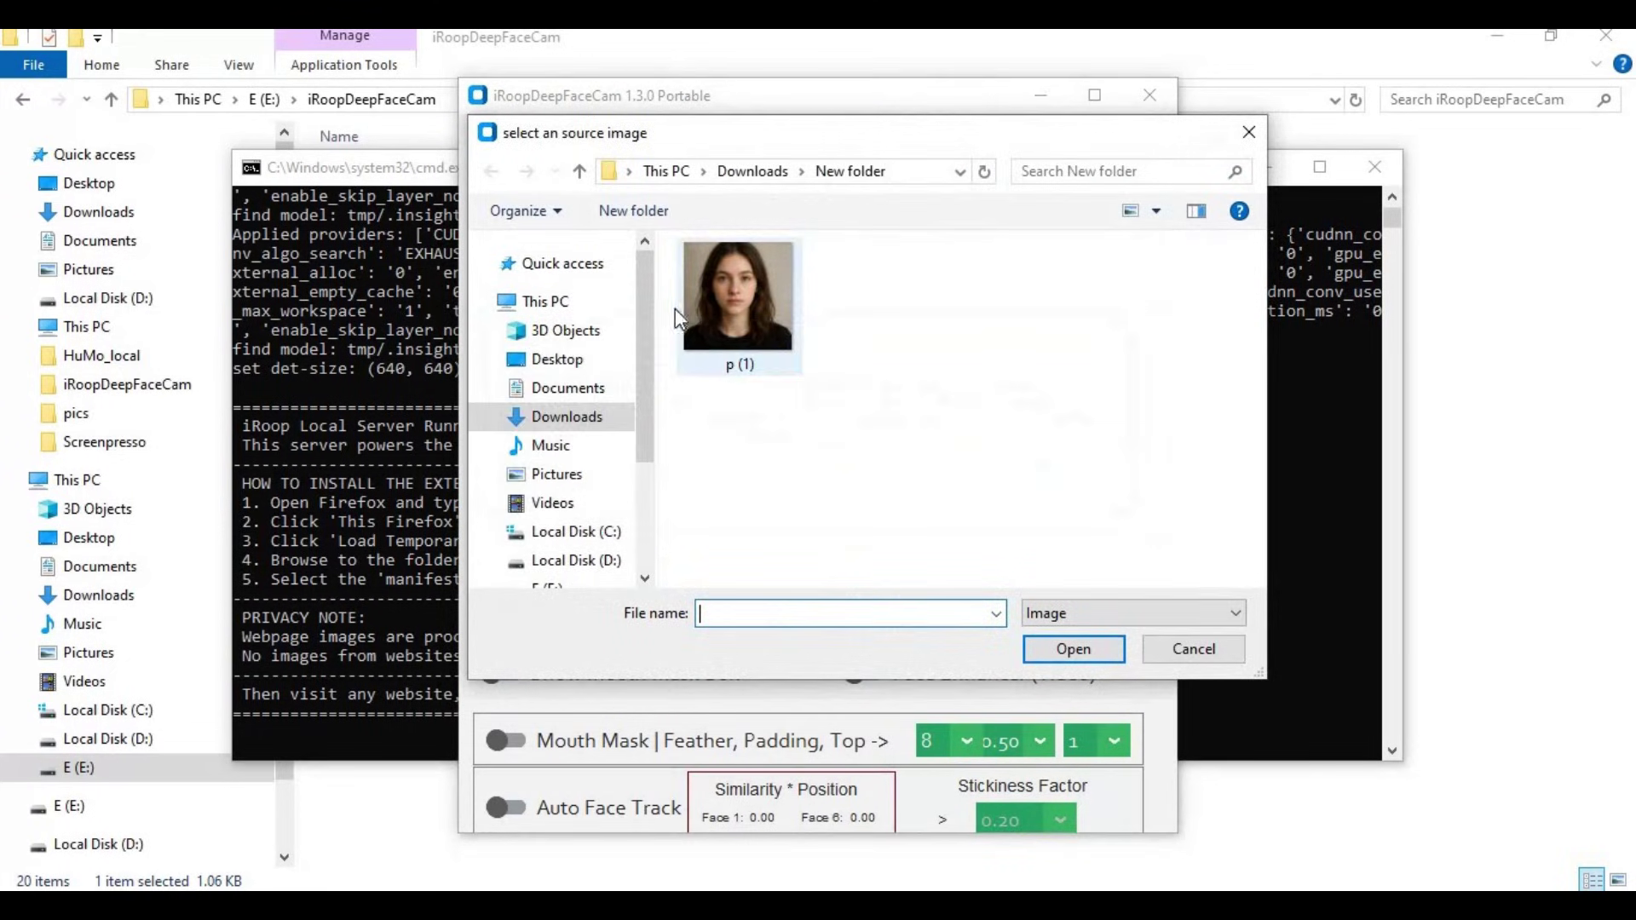
double_click(738, 304)
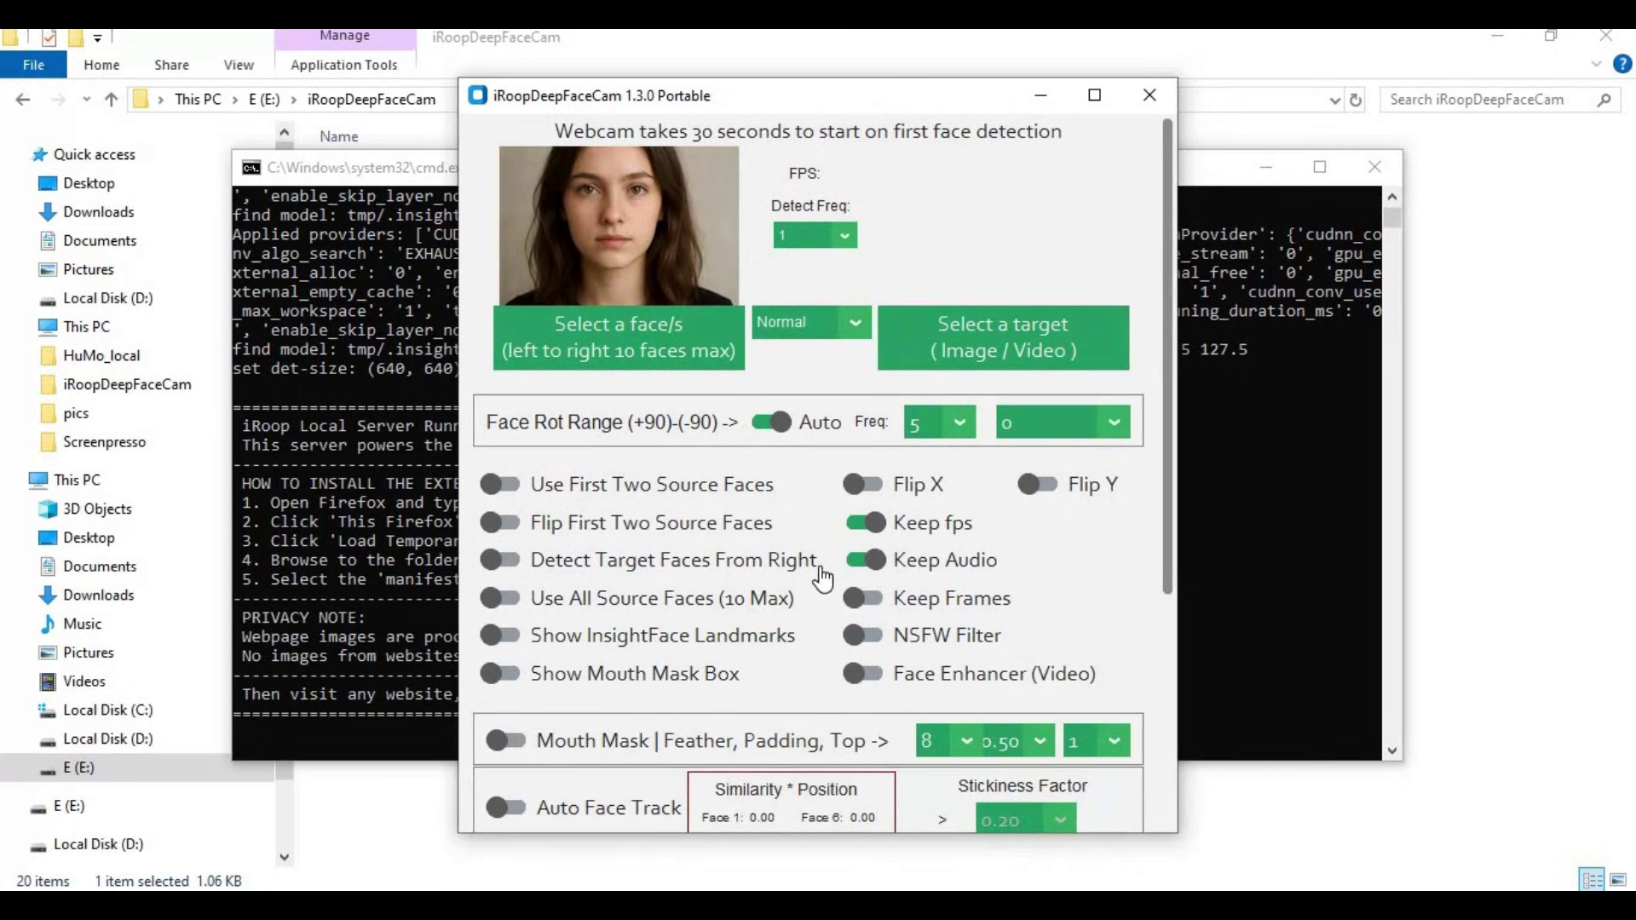
Choose ManyCam Virtual Webcam (1400) as the camera and start the live face swap
scroll(822, 579, down, 5)
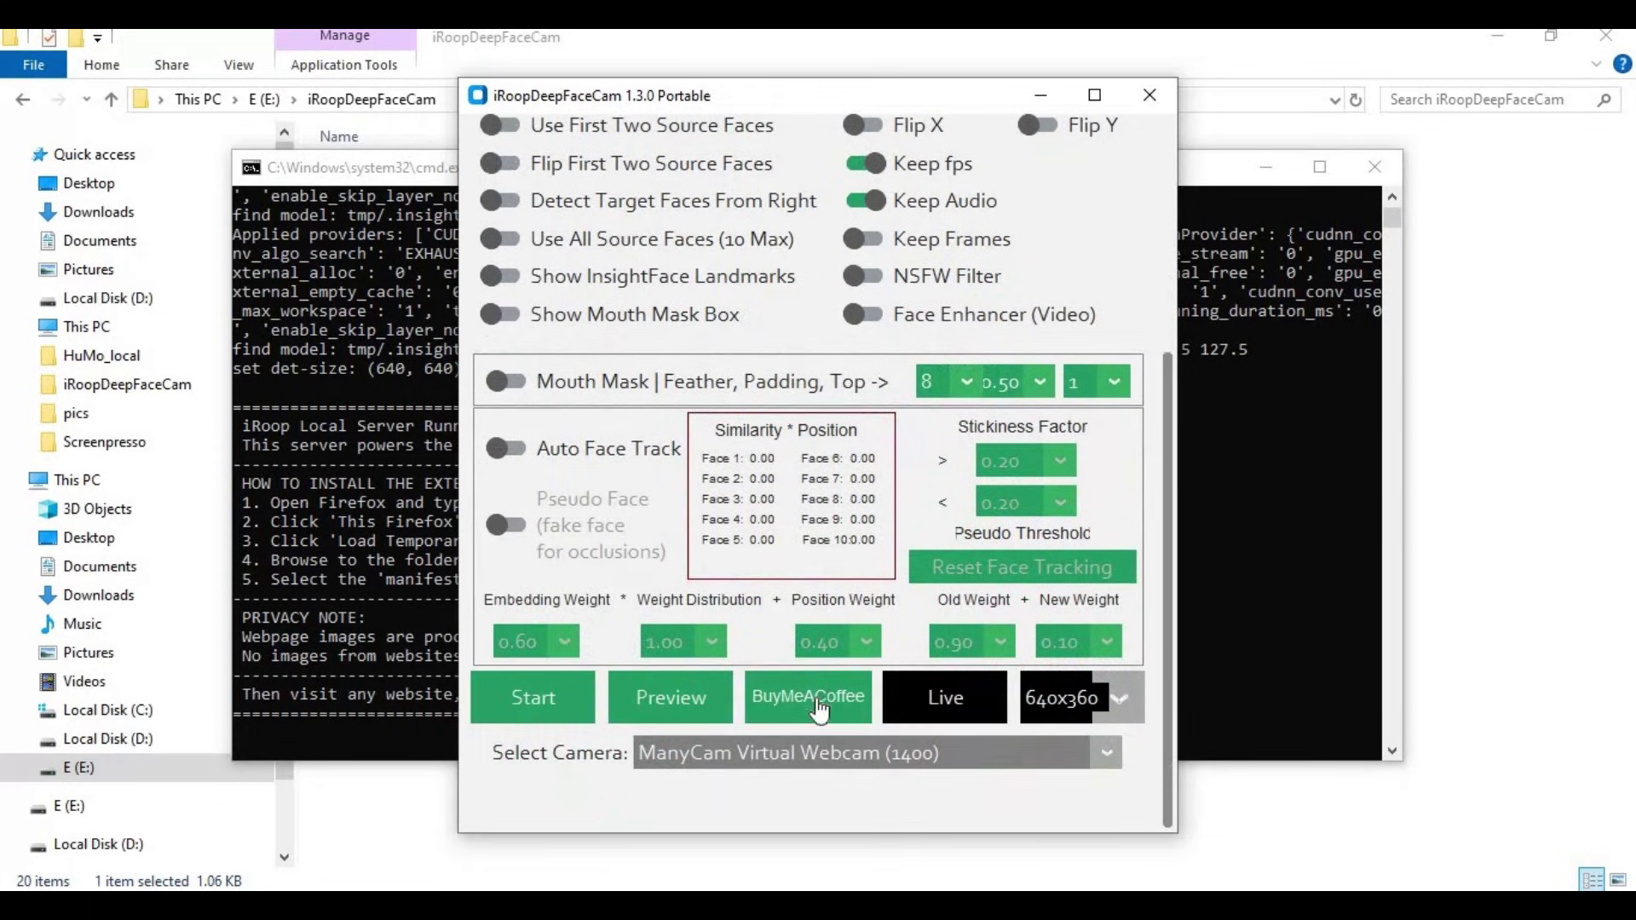
click(820, 755)
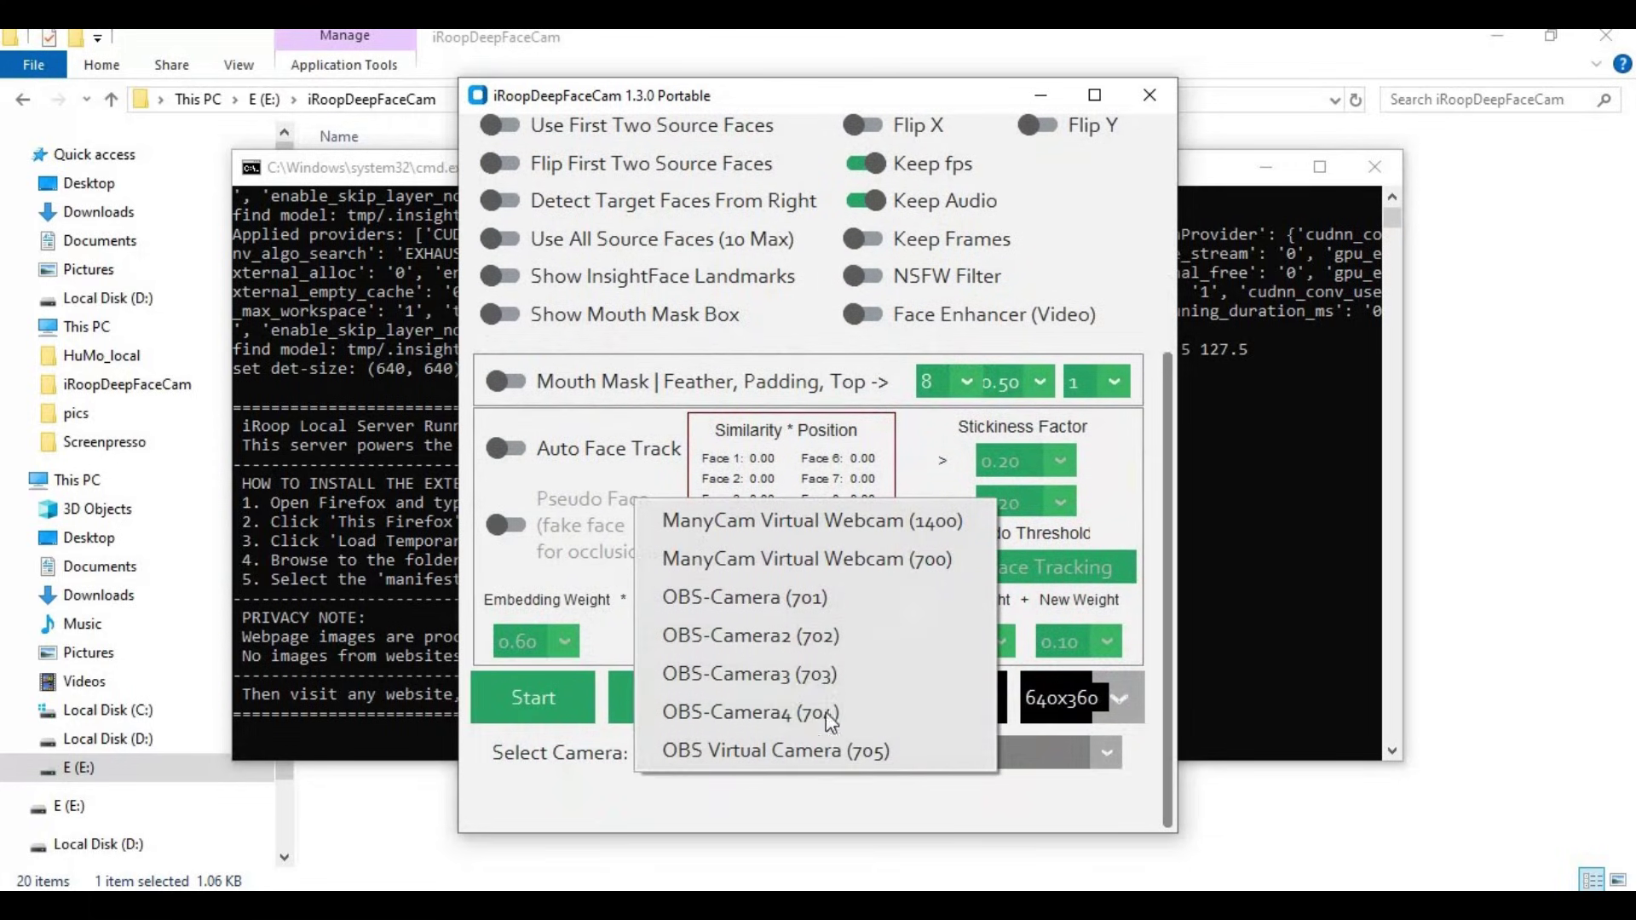
click(892, 521)
click(954, 714)
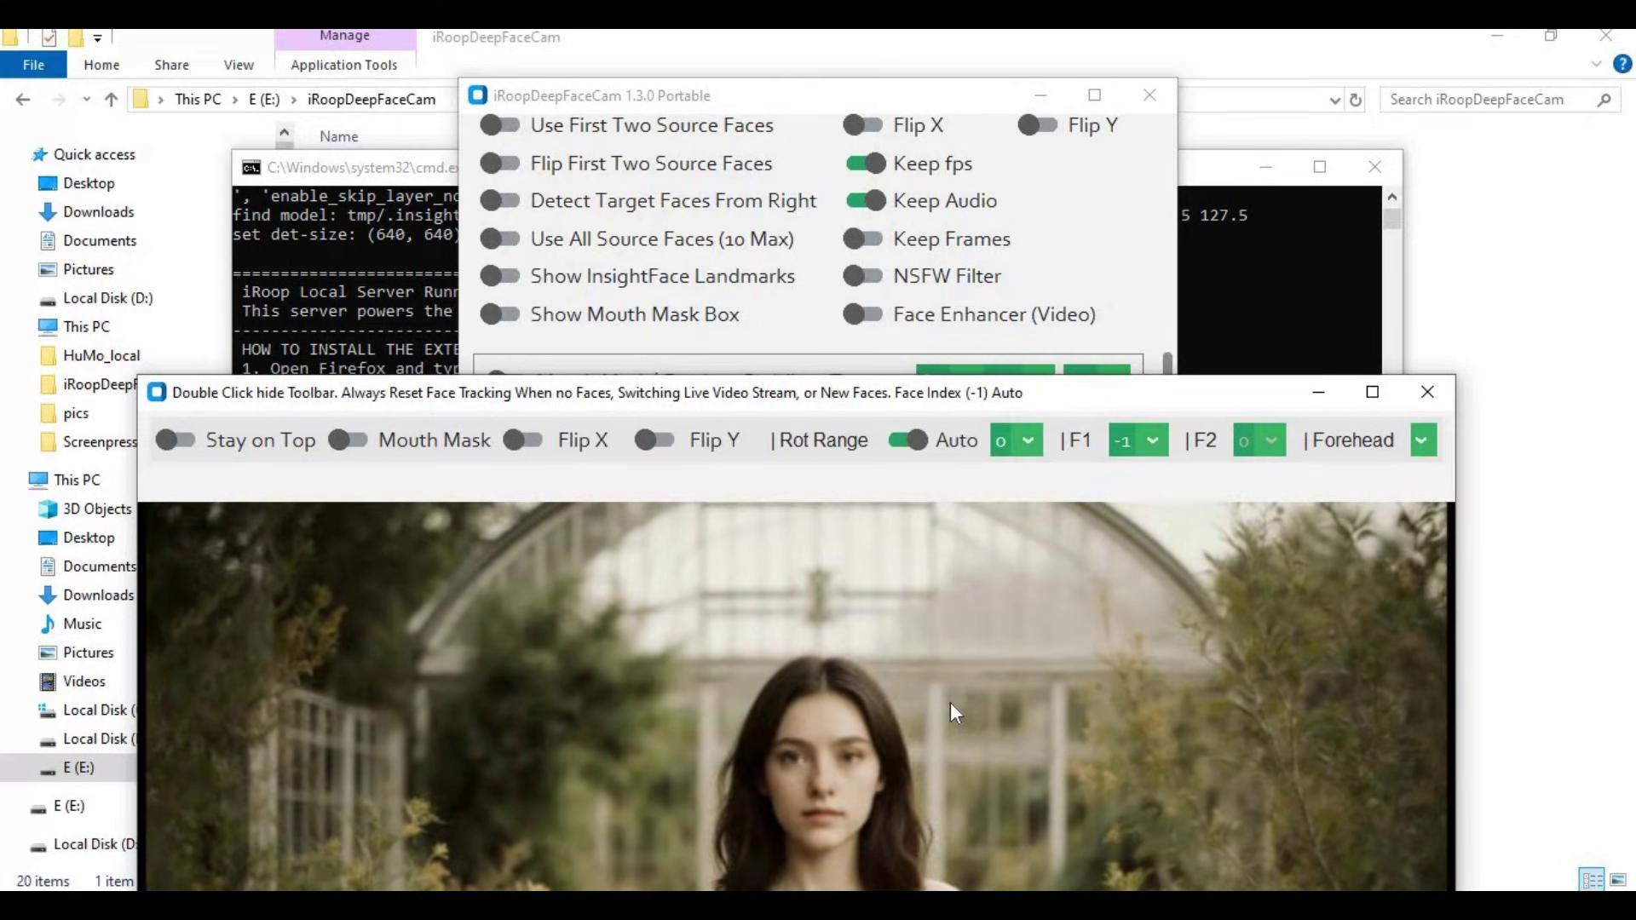
Move the live face-swap preview window fully into view, and launch OBS Studio, dismissing the plugin load error
drag(1162, 391, 1229, 31)
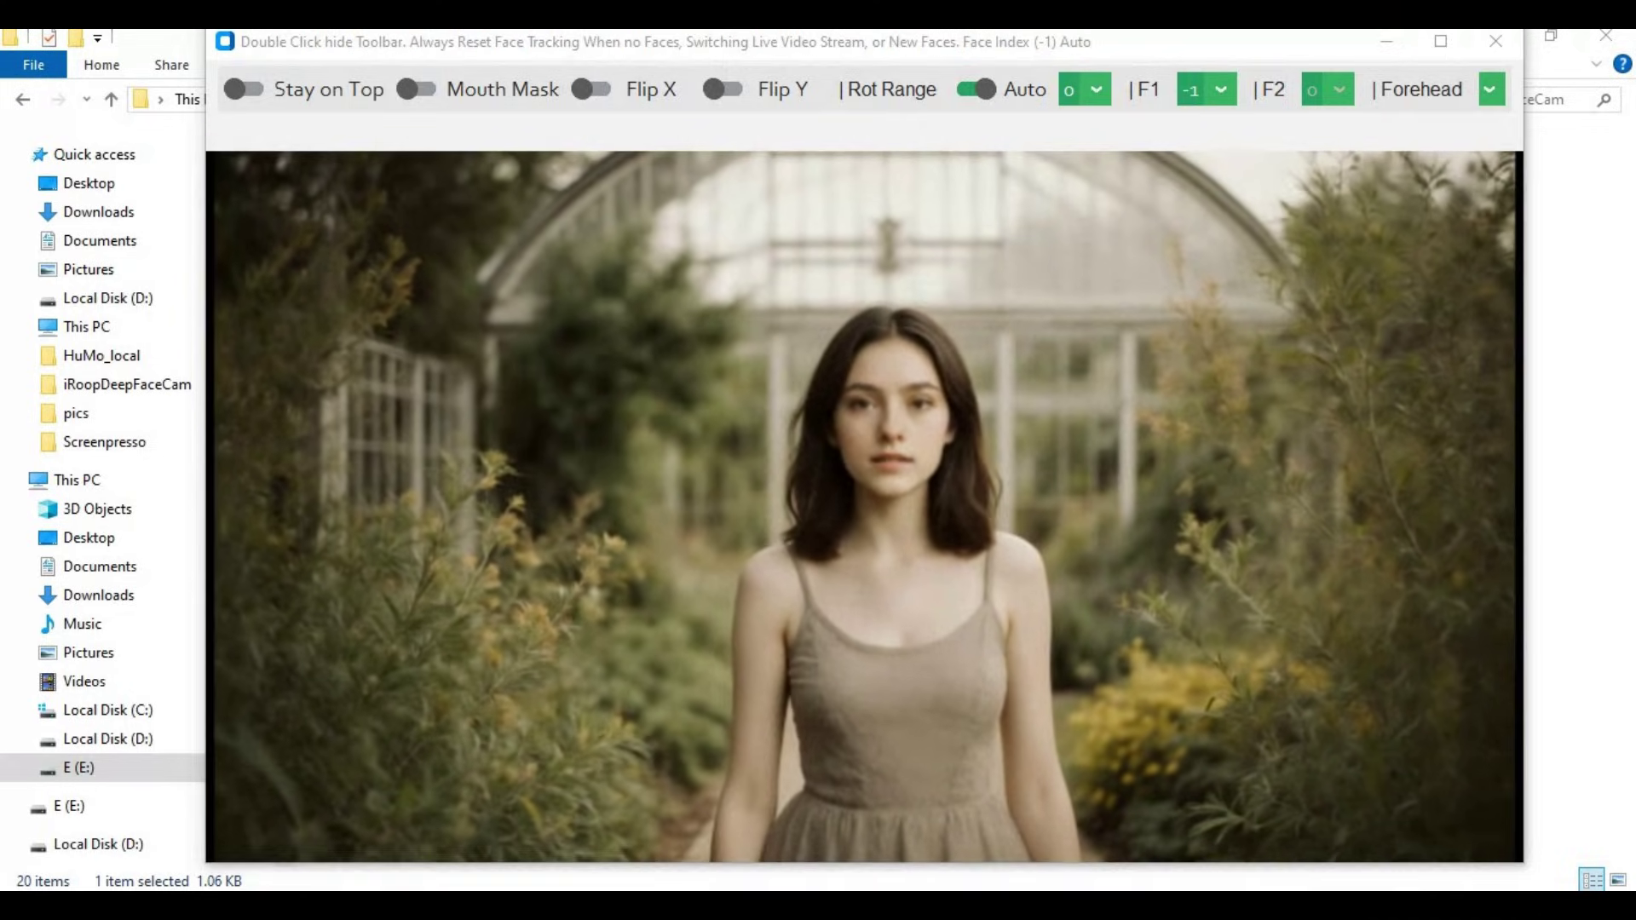
key(super+s)
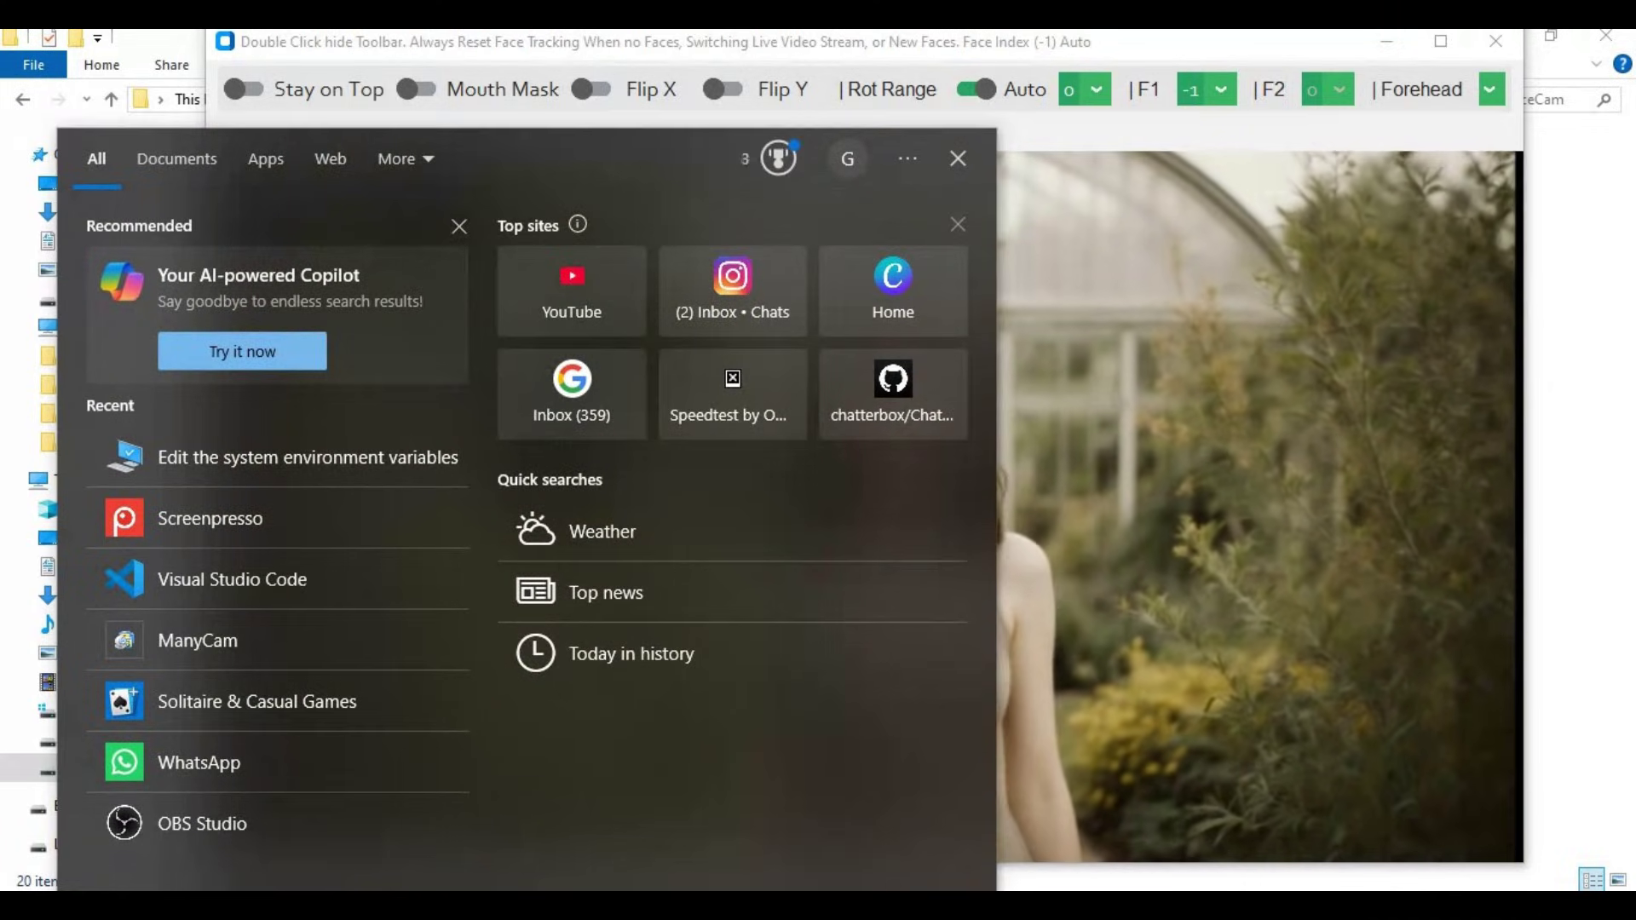
text(obs)
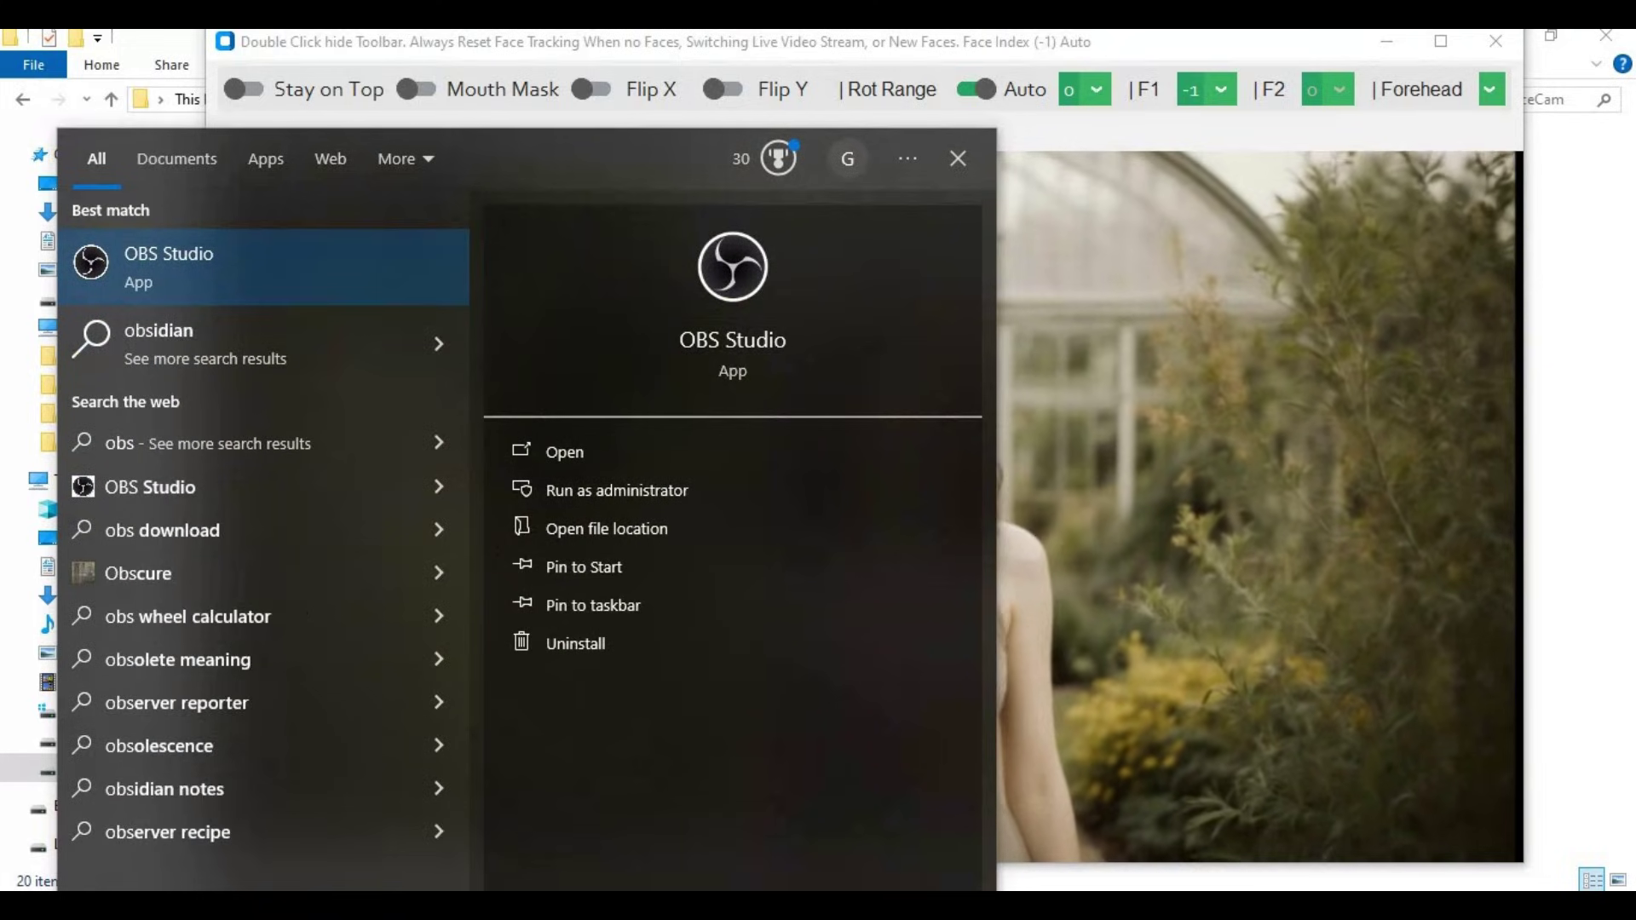
click(570, 458)
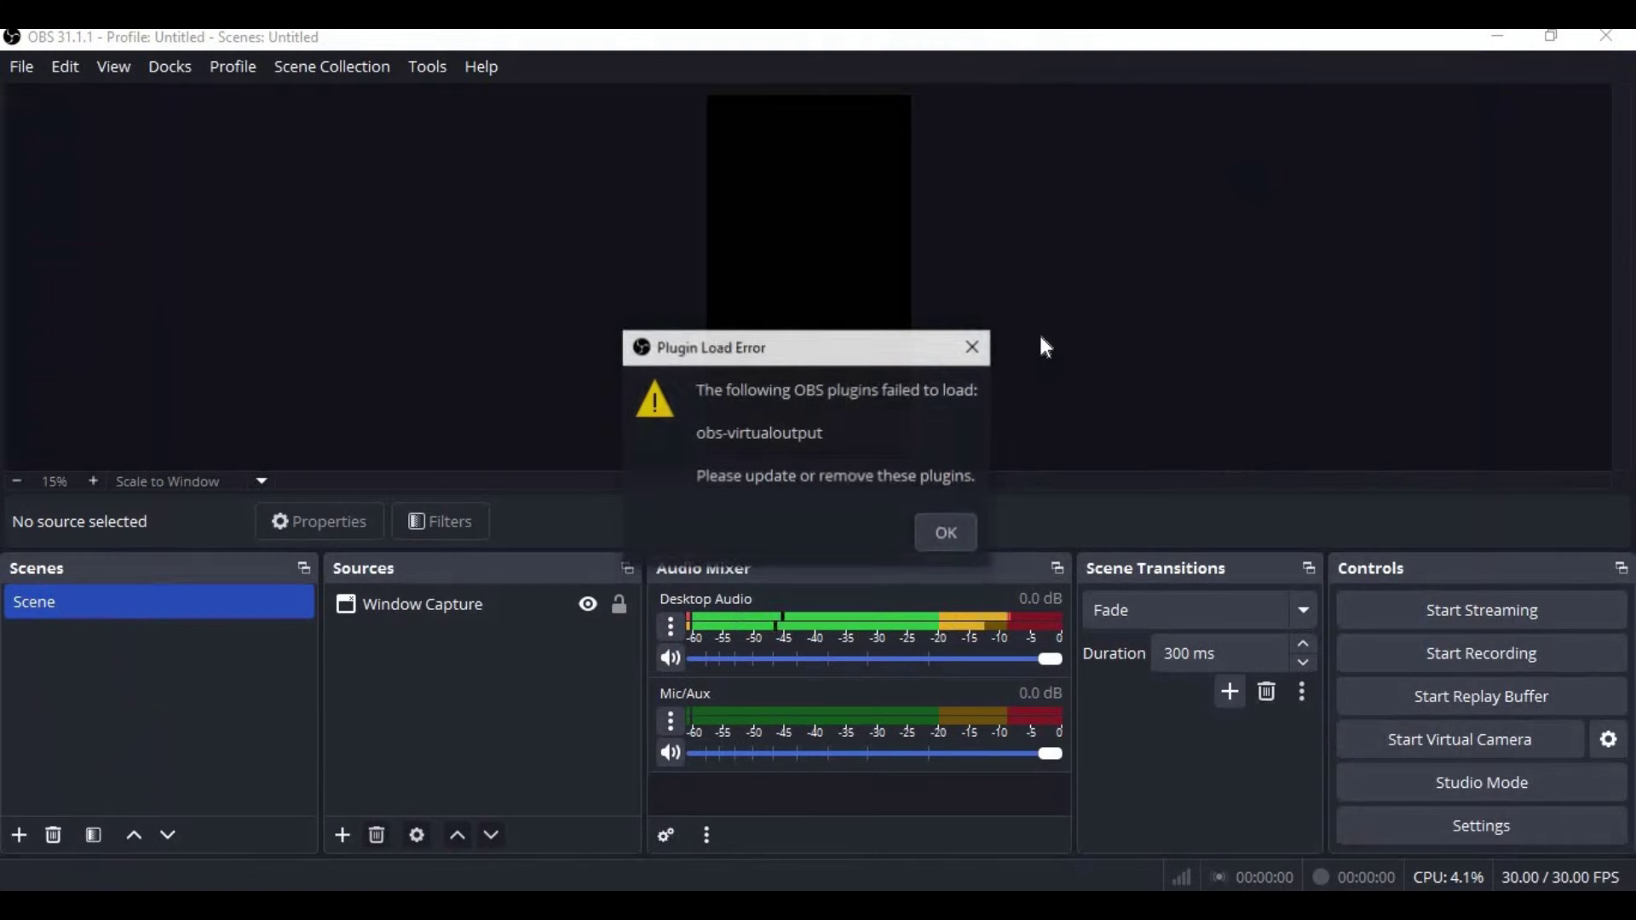
click(954, 534)
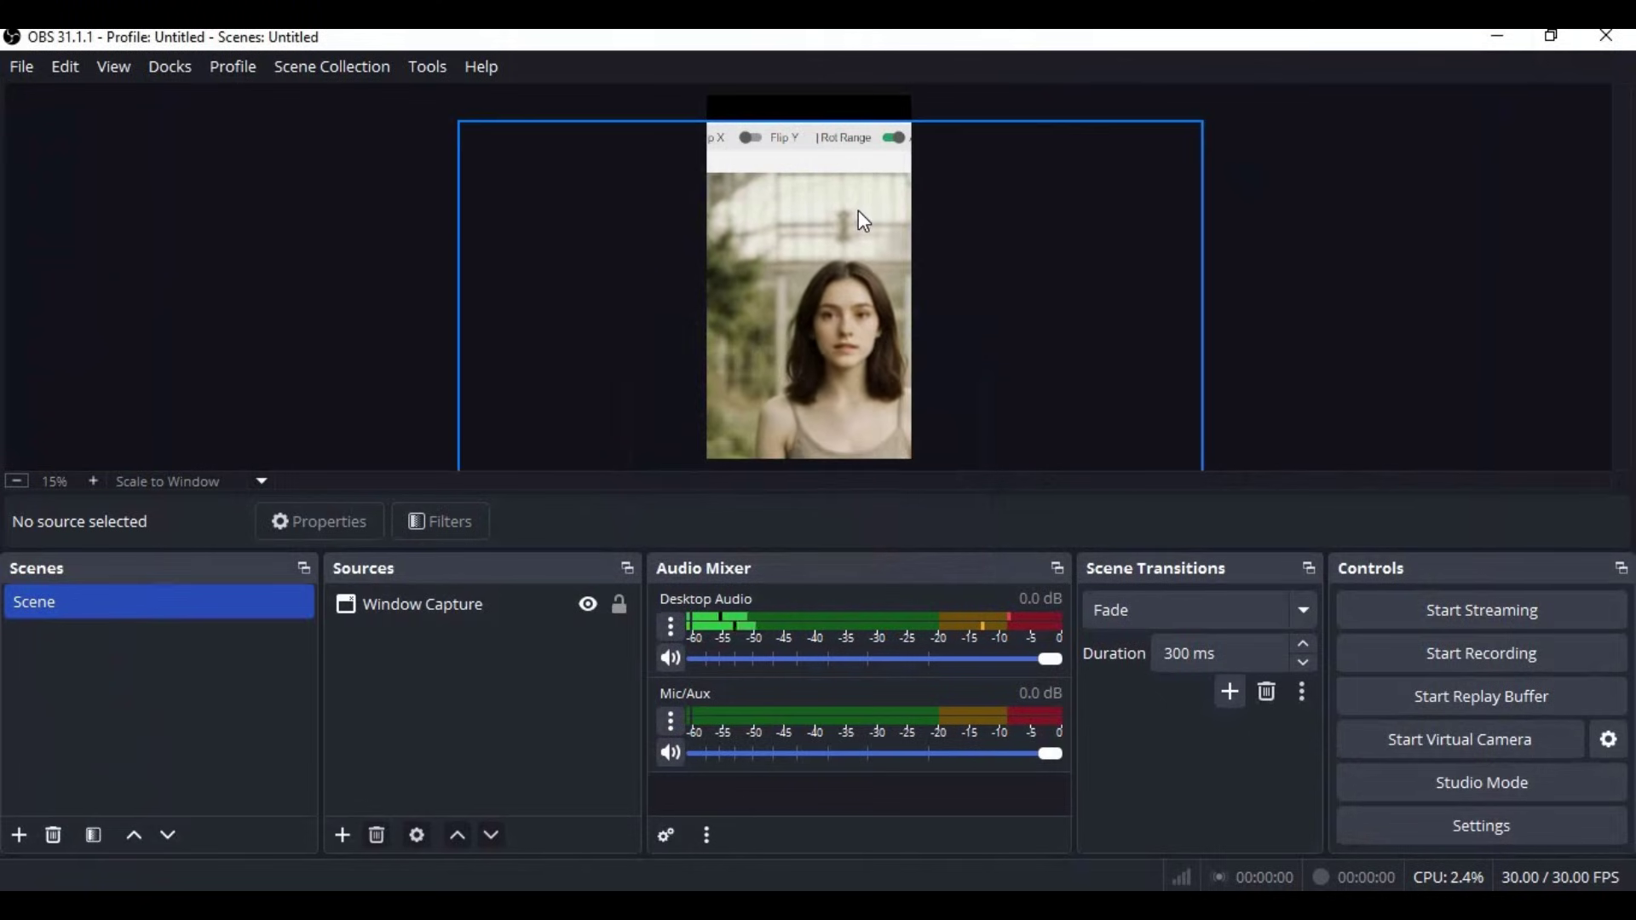
Reposition the existing Window Capture source in the canvas so the toolbar is cropped out and the person is centred in the portrait frame
click(826, 228)
drag(826, 228, 812, 205)
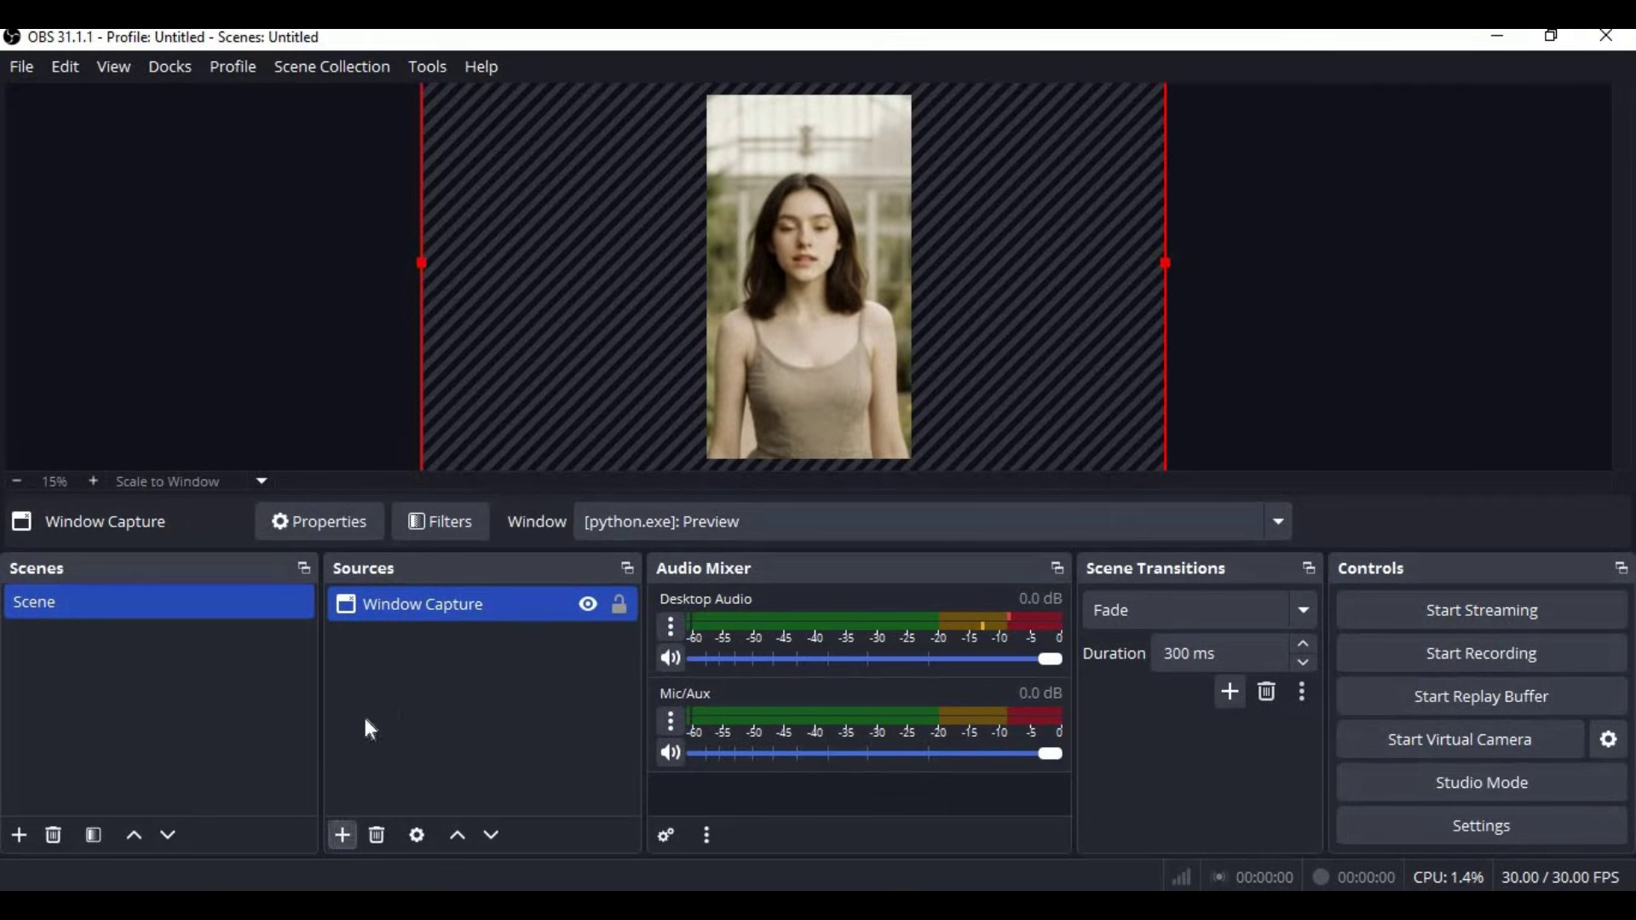
Add a new source named Window Capture 2, try the python.exe live face-swap window as its target, and cancel the properties
click(340, 841)
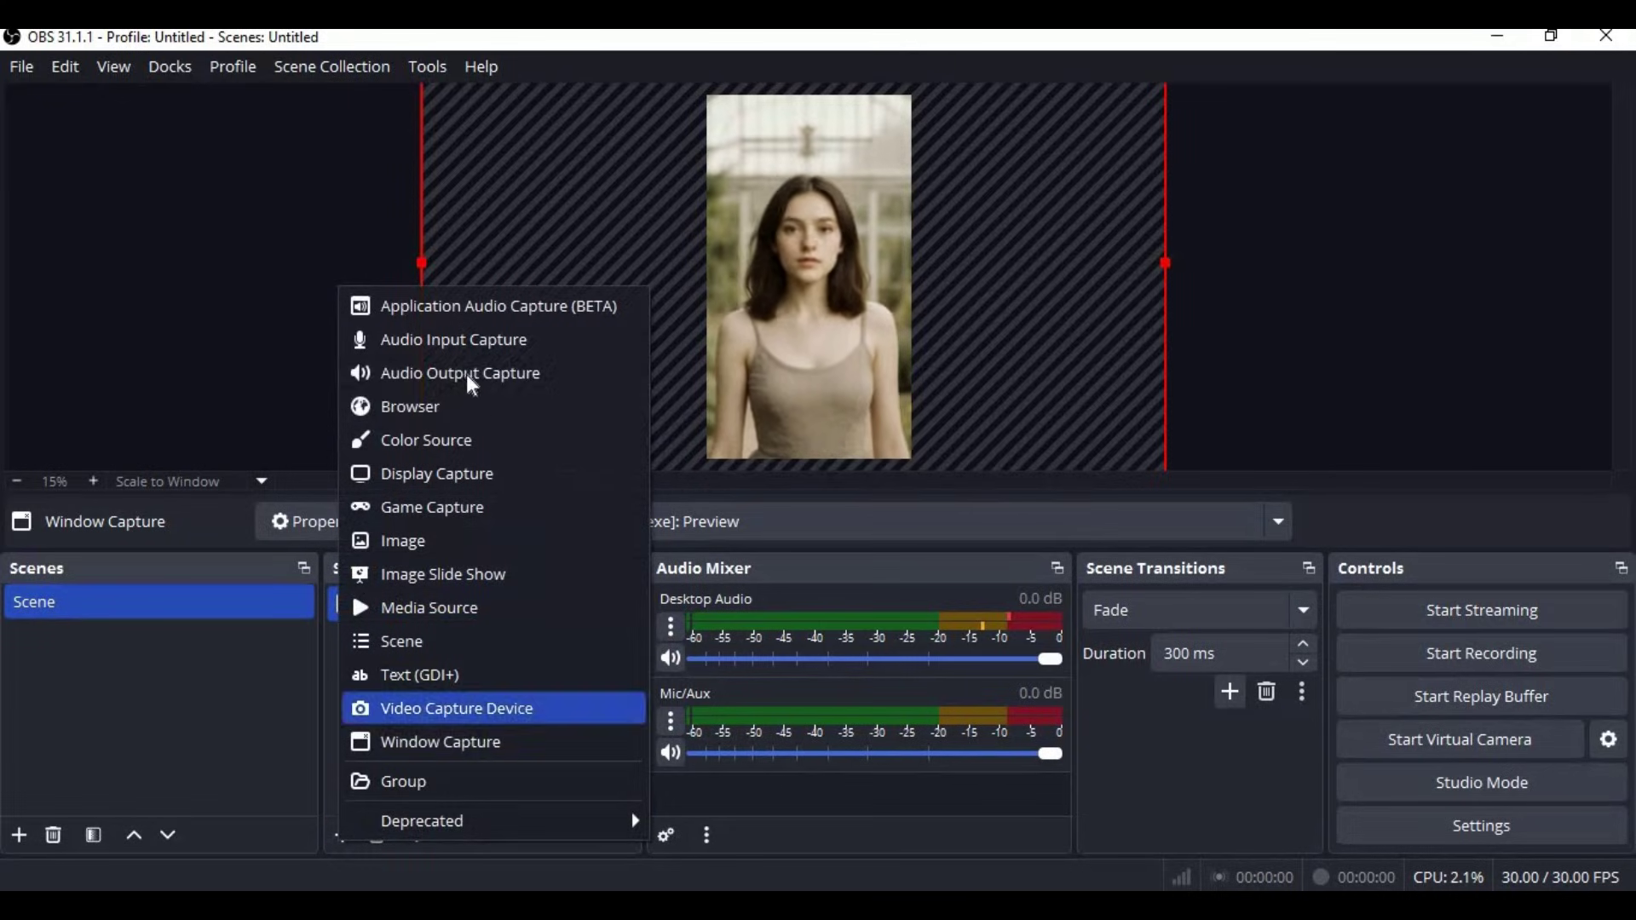
click(438, 751)
click(863, 615)
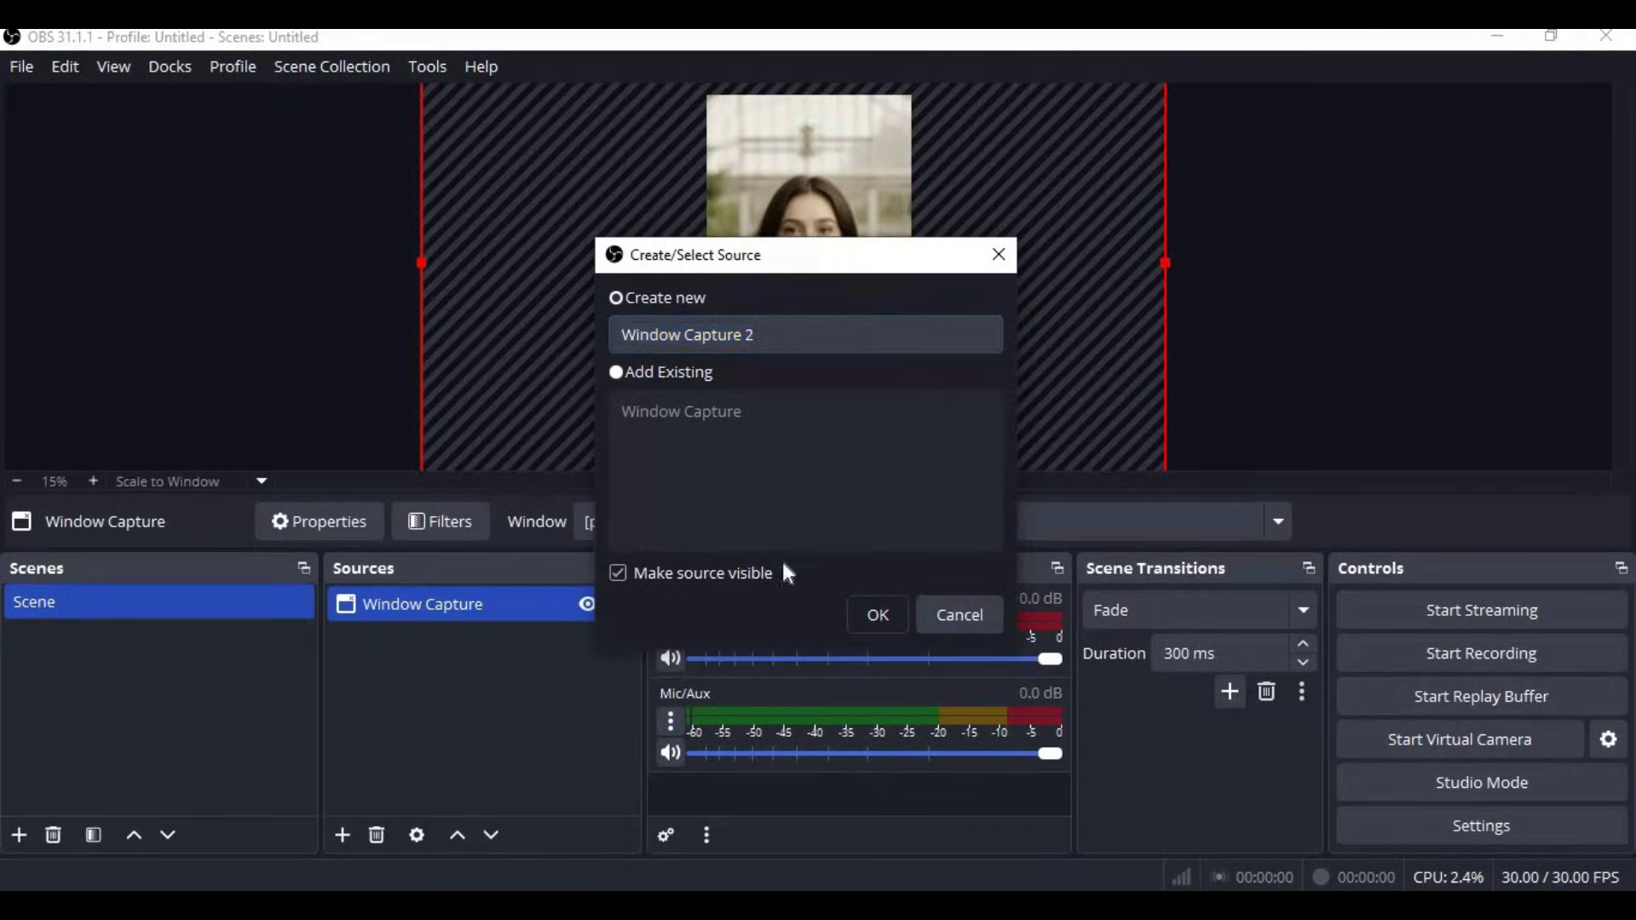
click(815, 471)
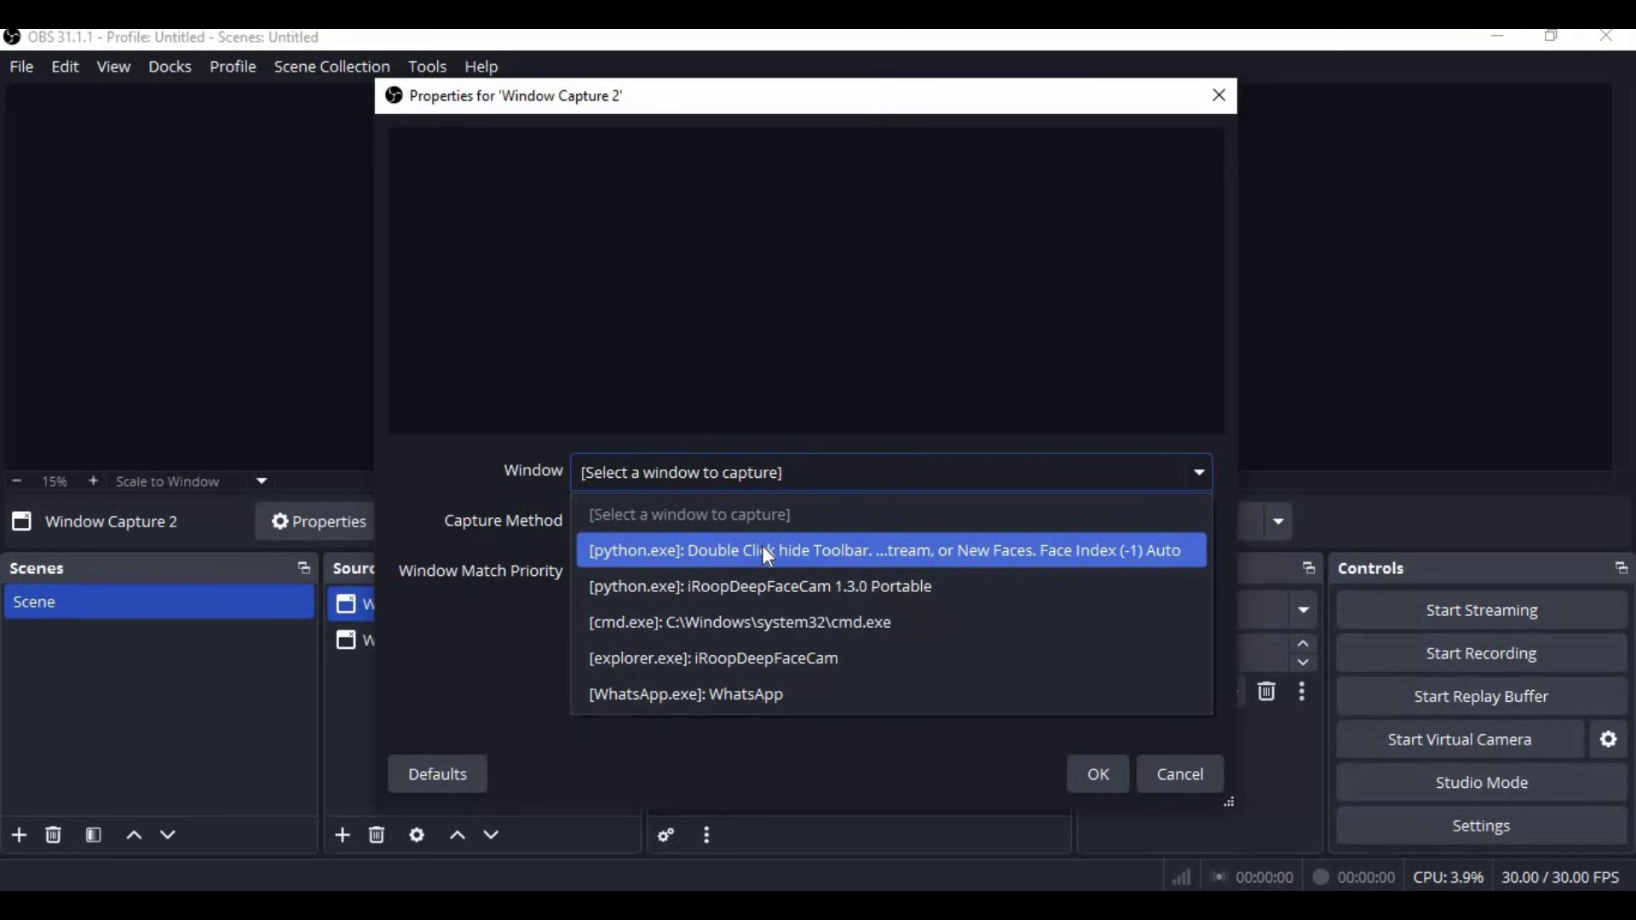
click(762, 549)
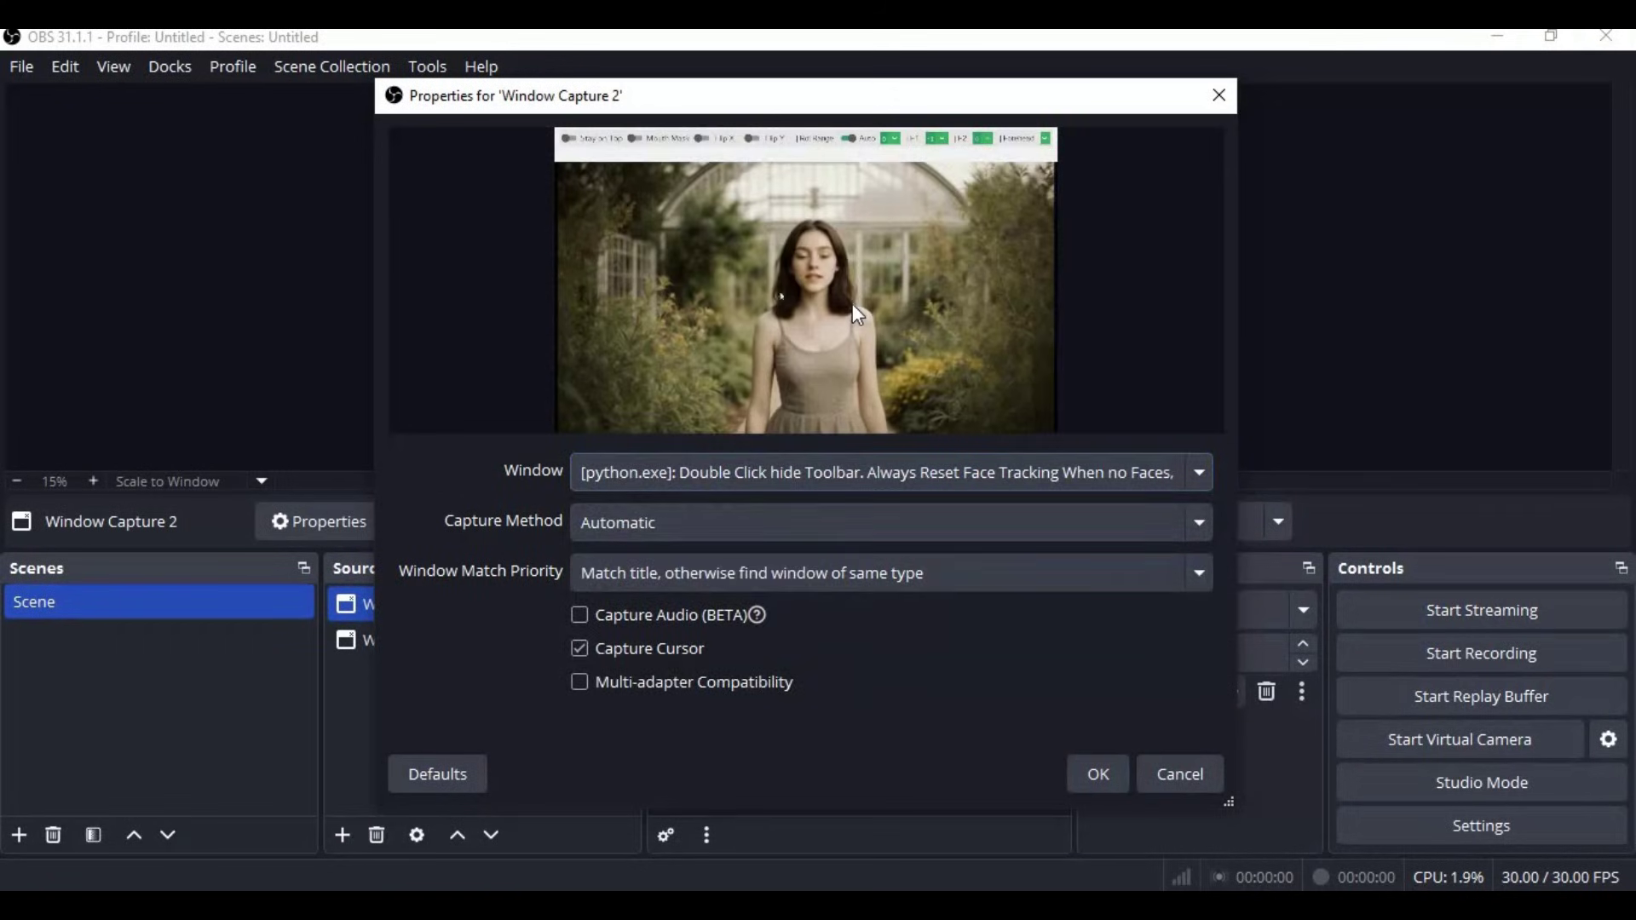
click(1198, 778)
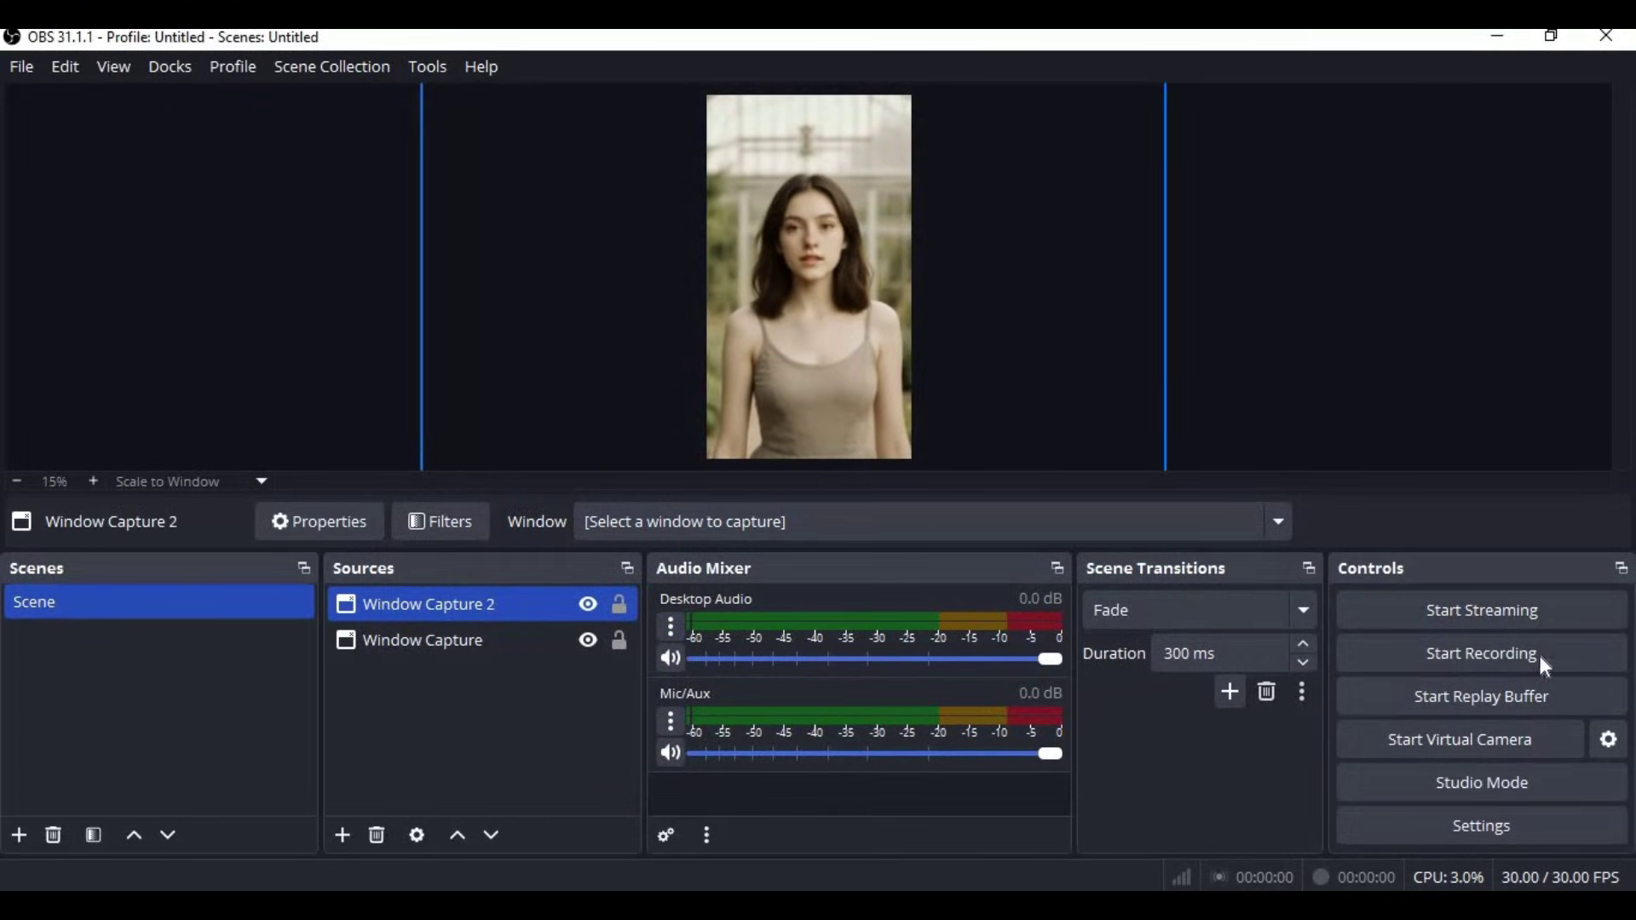
click(432, 66)
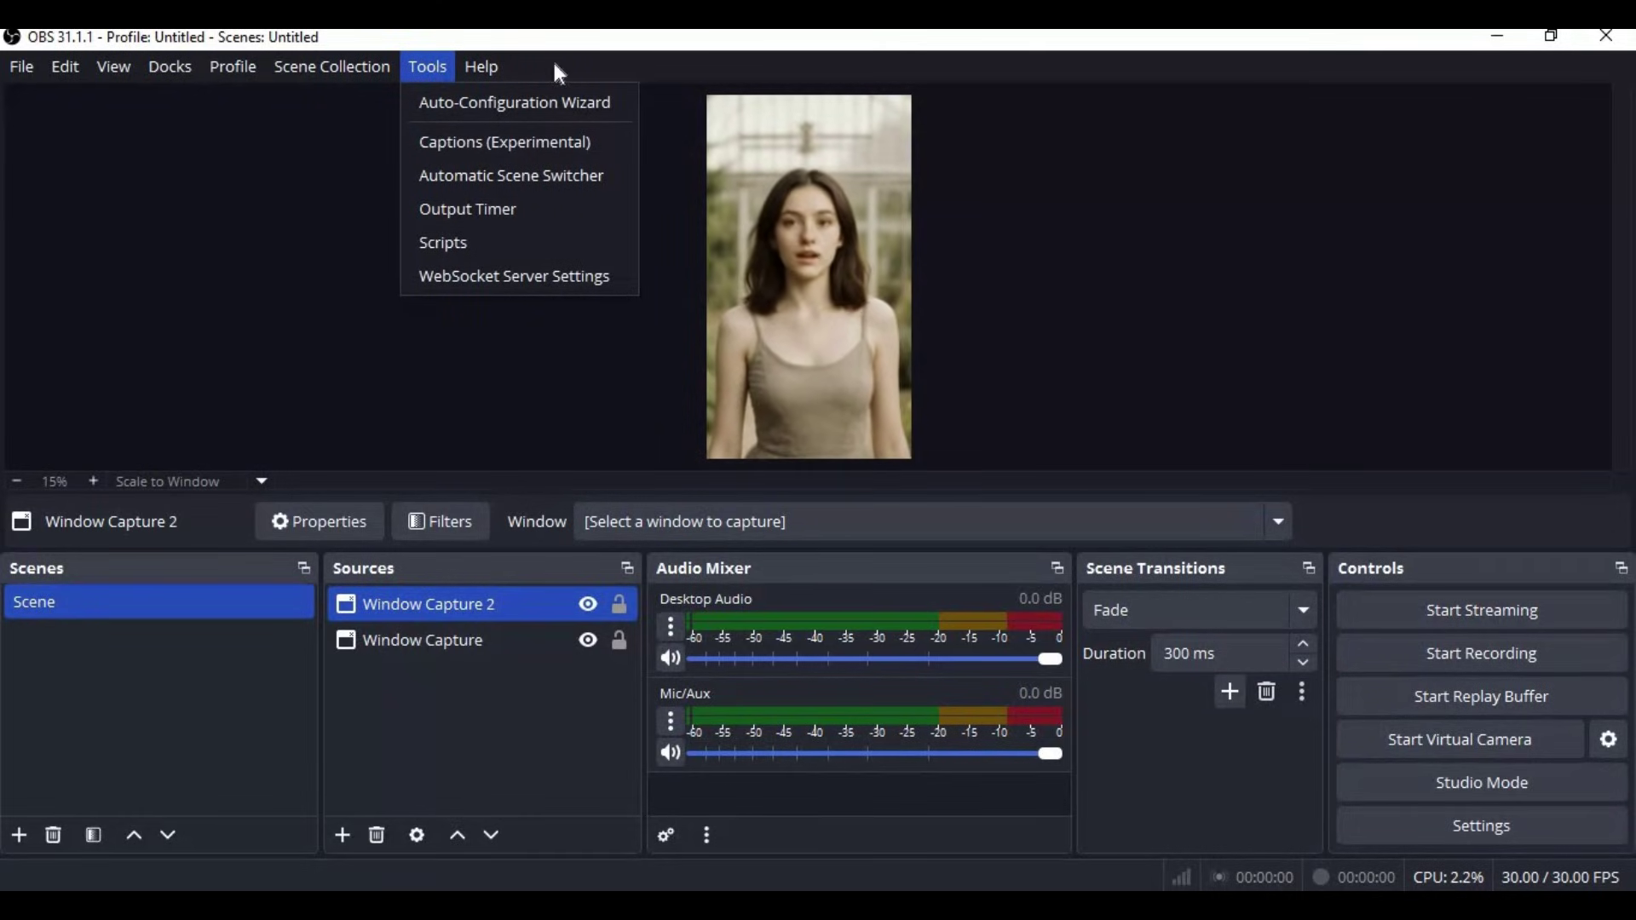
mouse_move(482, 67)
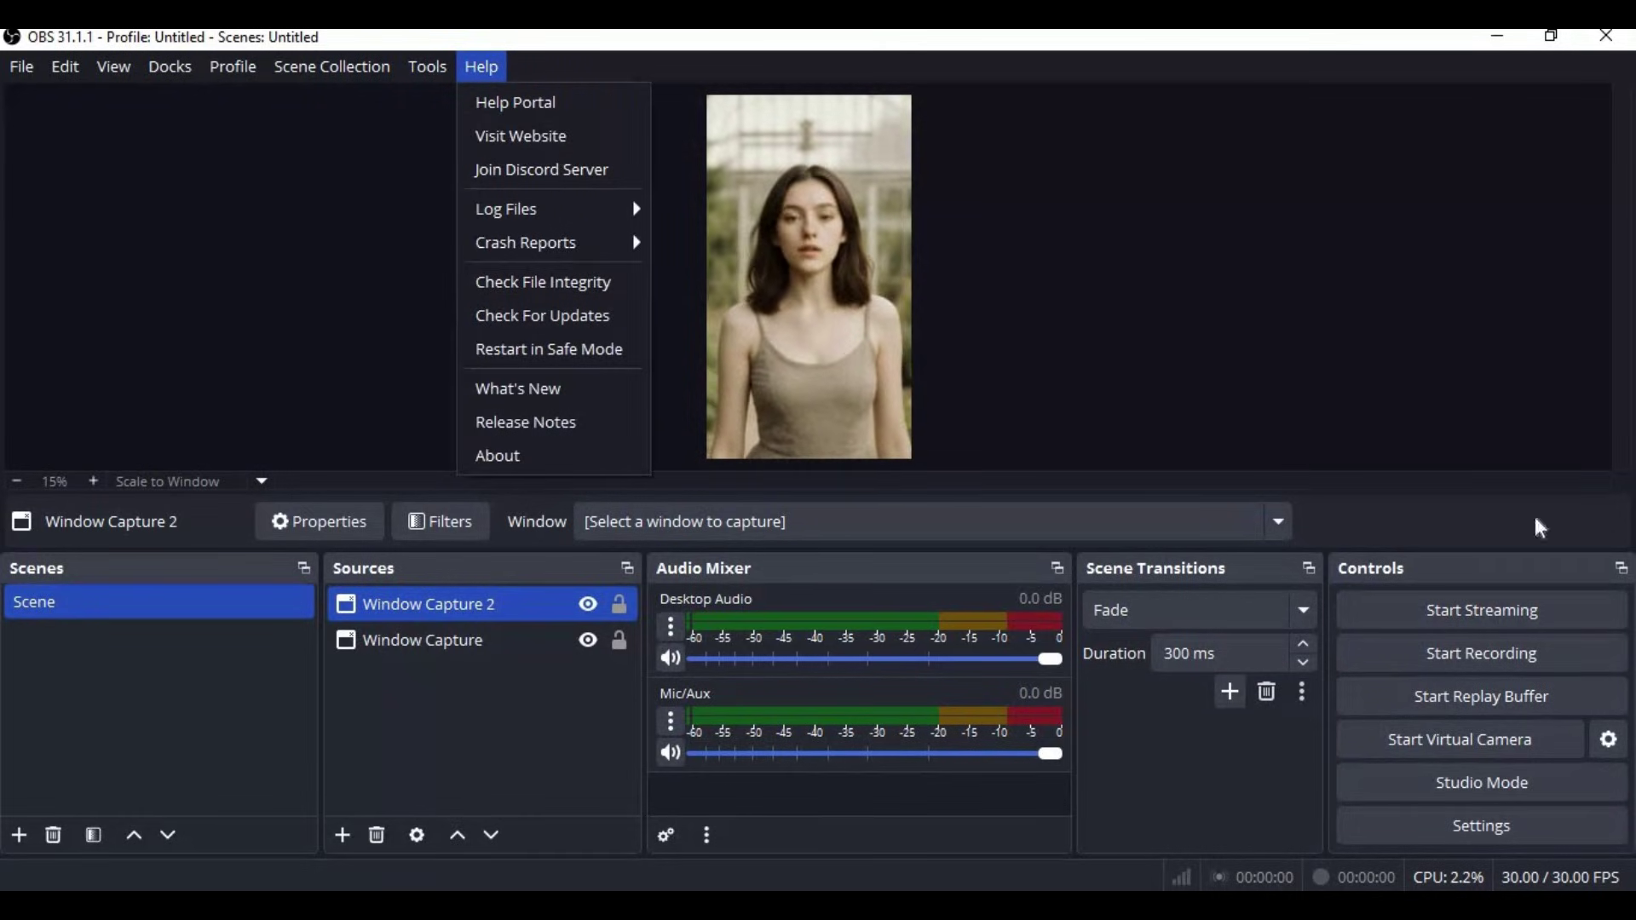
click(1208, 809)
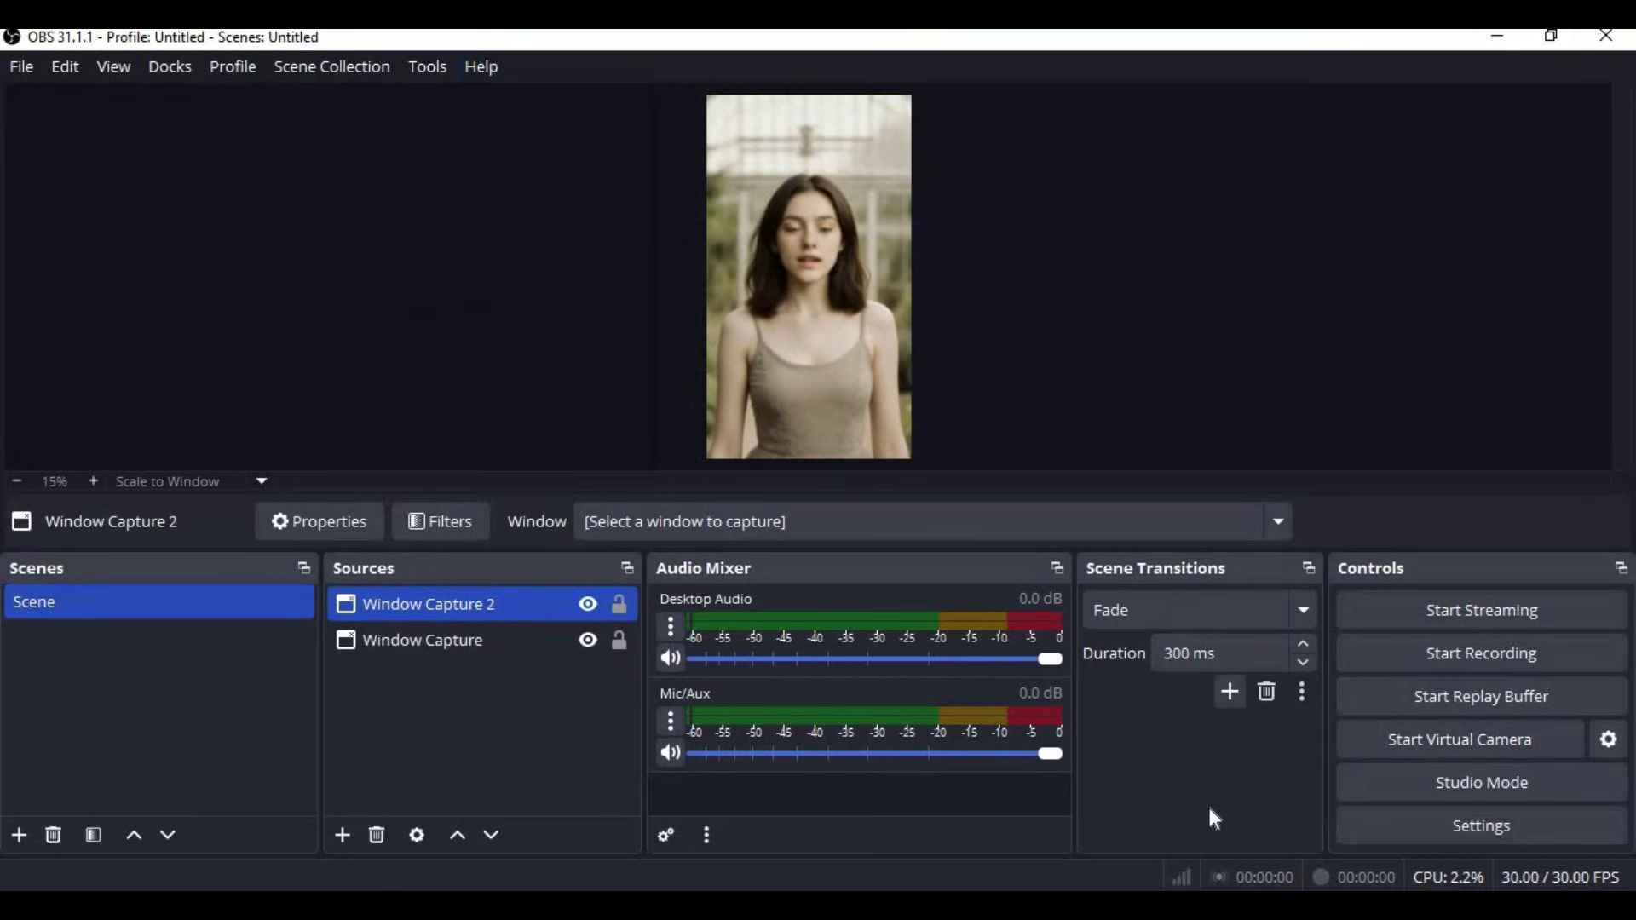
Start the virtual camera to output the captured face-swap scene
click(1472, 741)
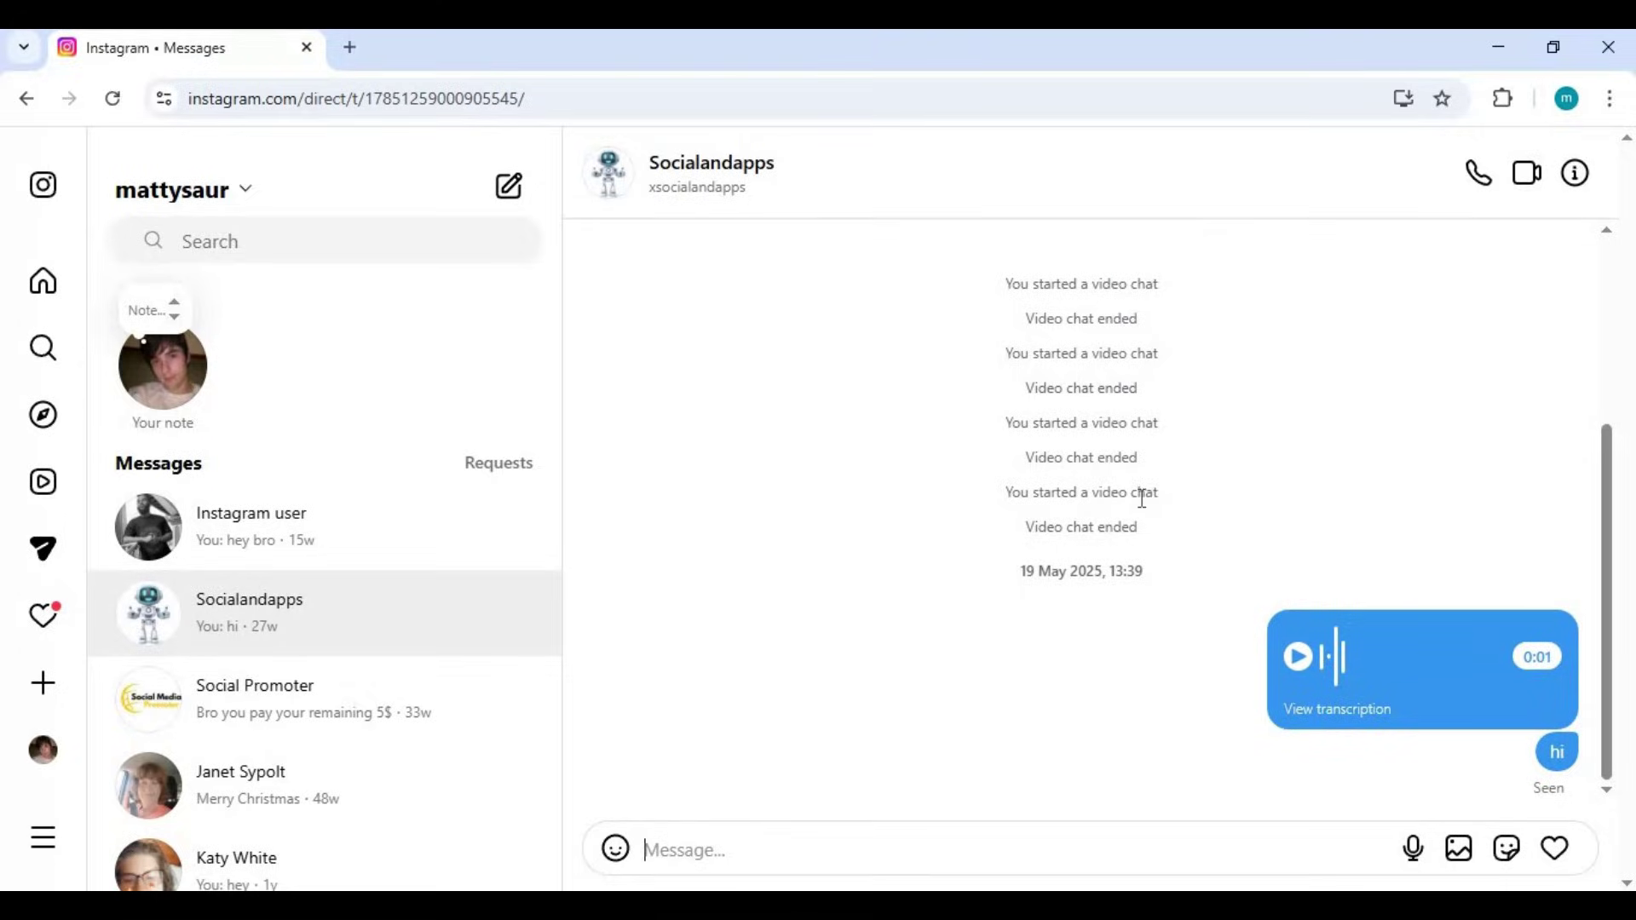
Open a video call from the Instagram chat and allow microphone access with the ManyCam Virtual Microphone
click(1527, 179)
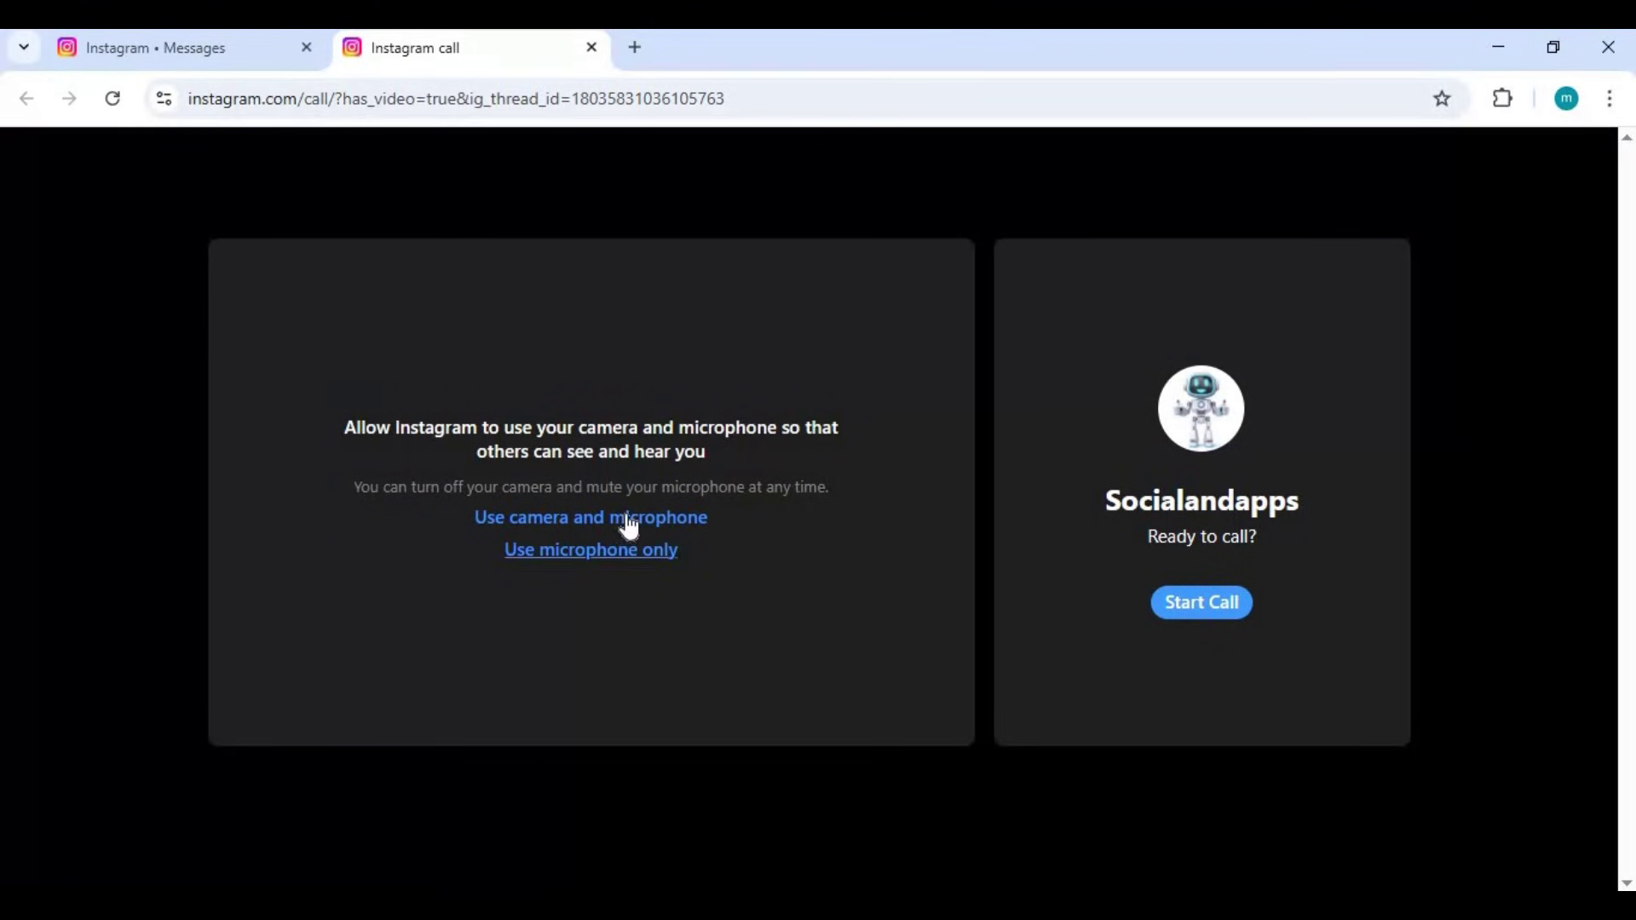
click(628, 525)
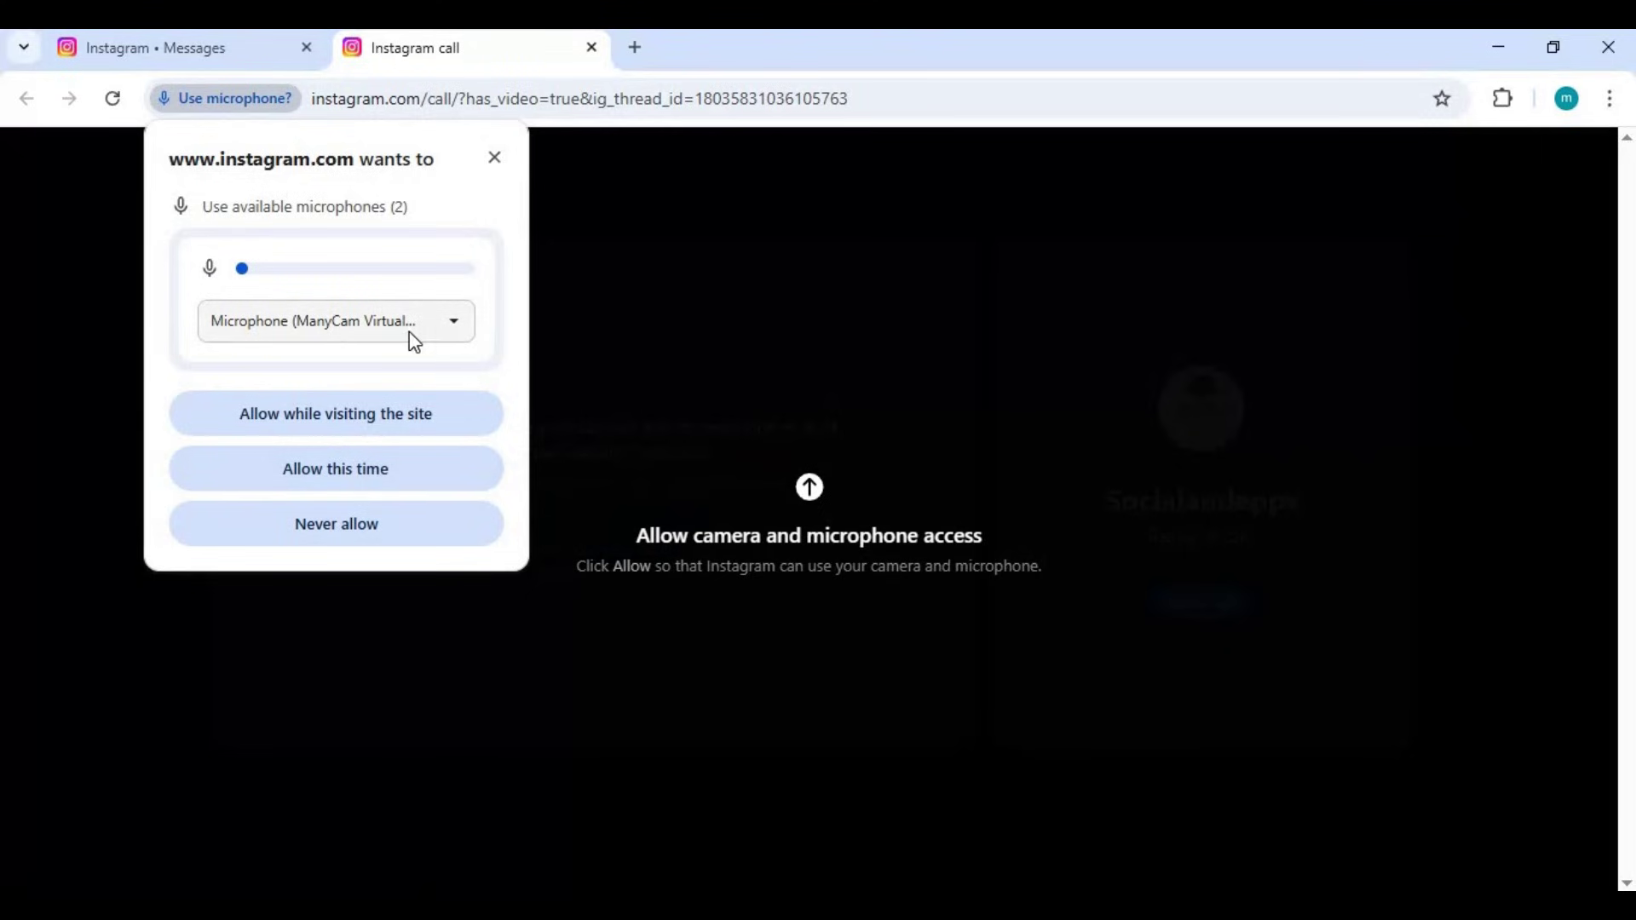
click(415, 339)
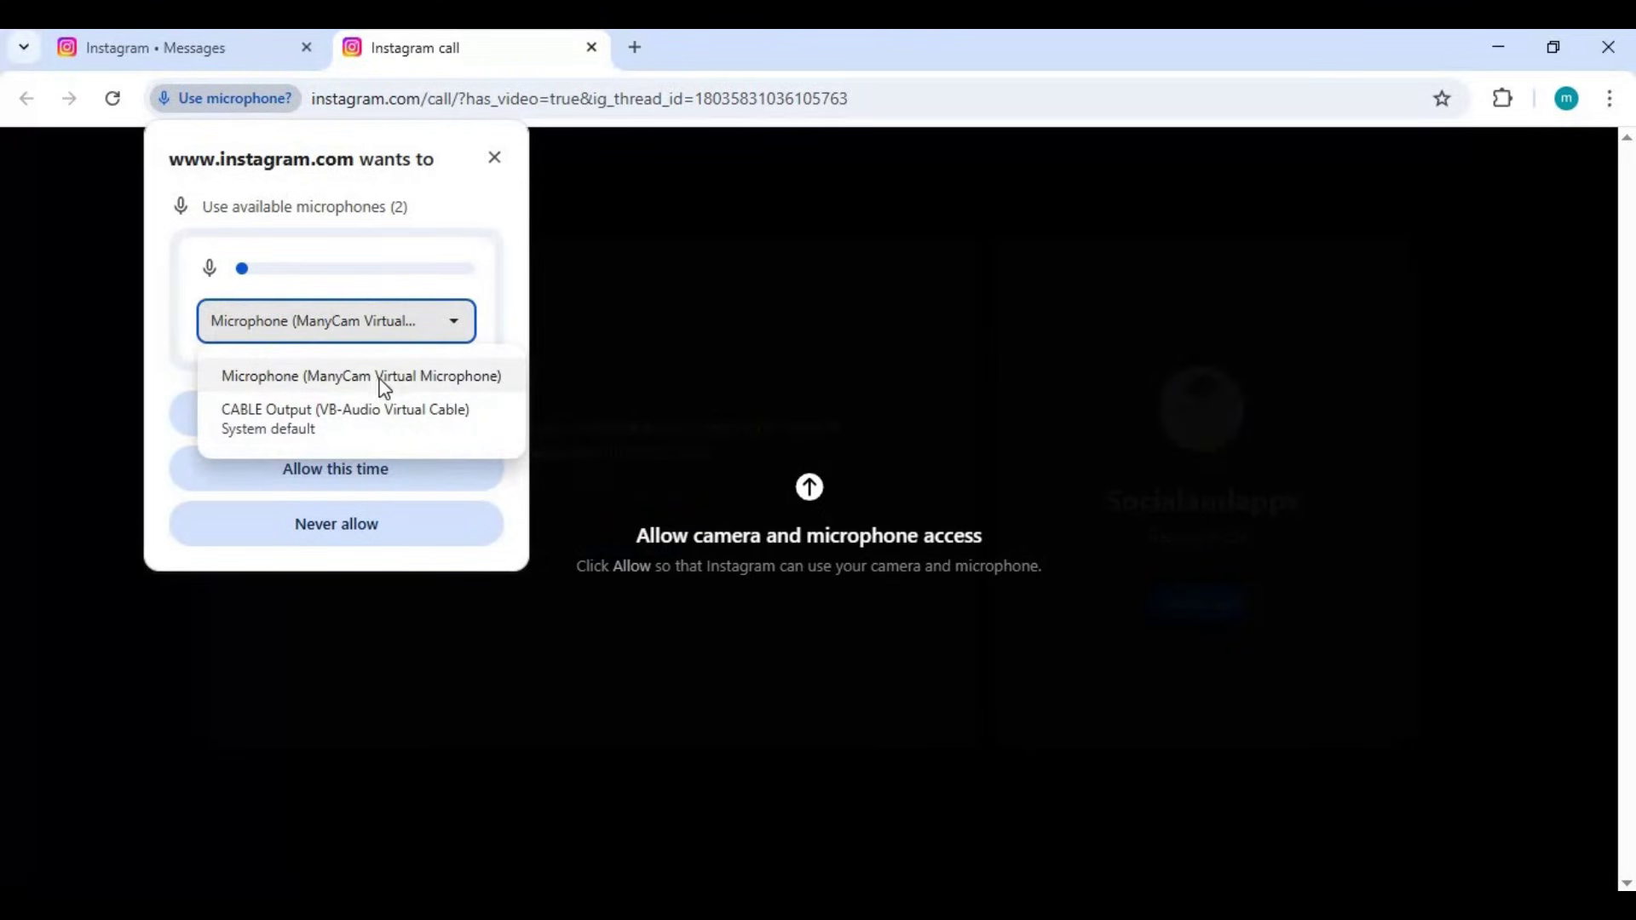
click(366, 497)
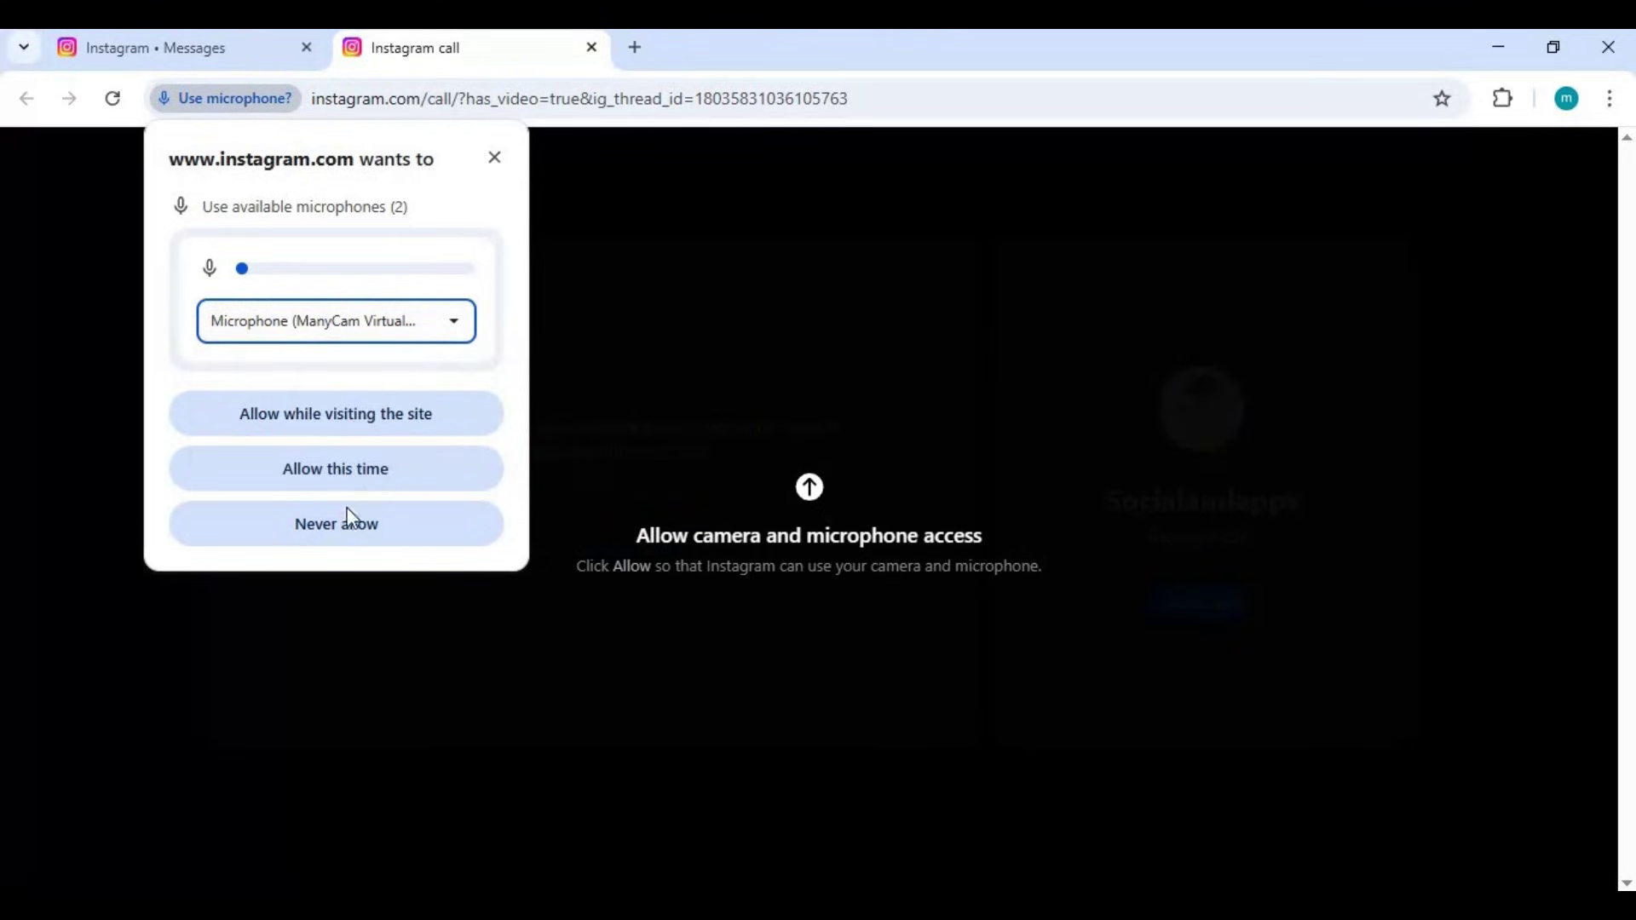
click(215, 401)
Select OBS Virtual Camera as the call's camera and allow Instagram camera access for this time only
click(347, 444)
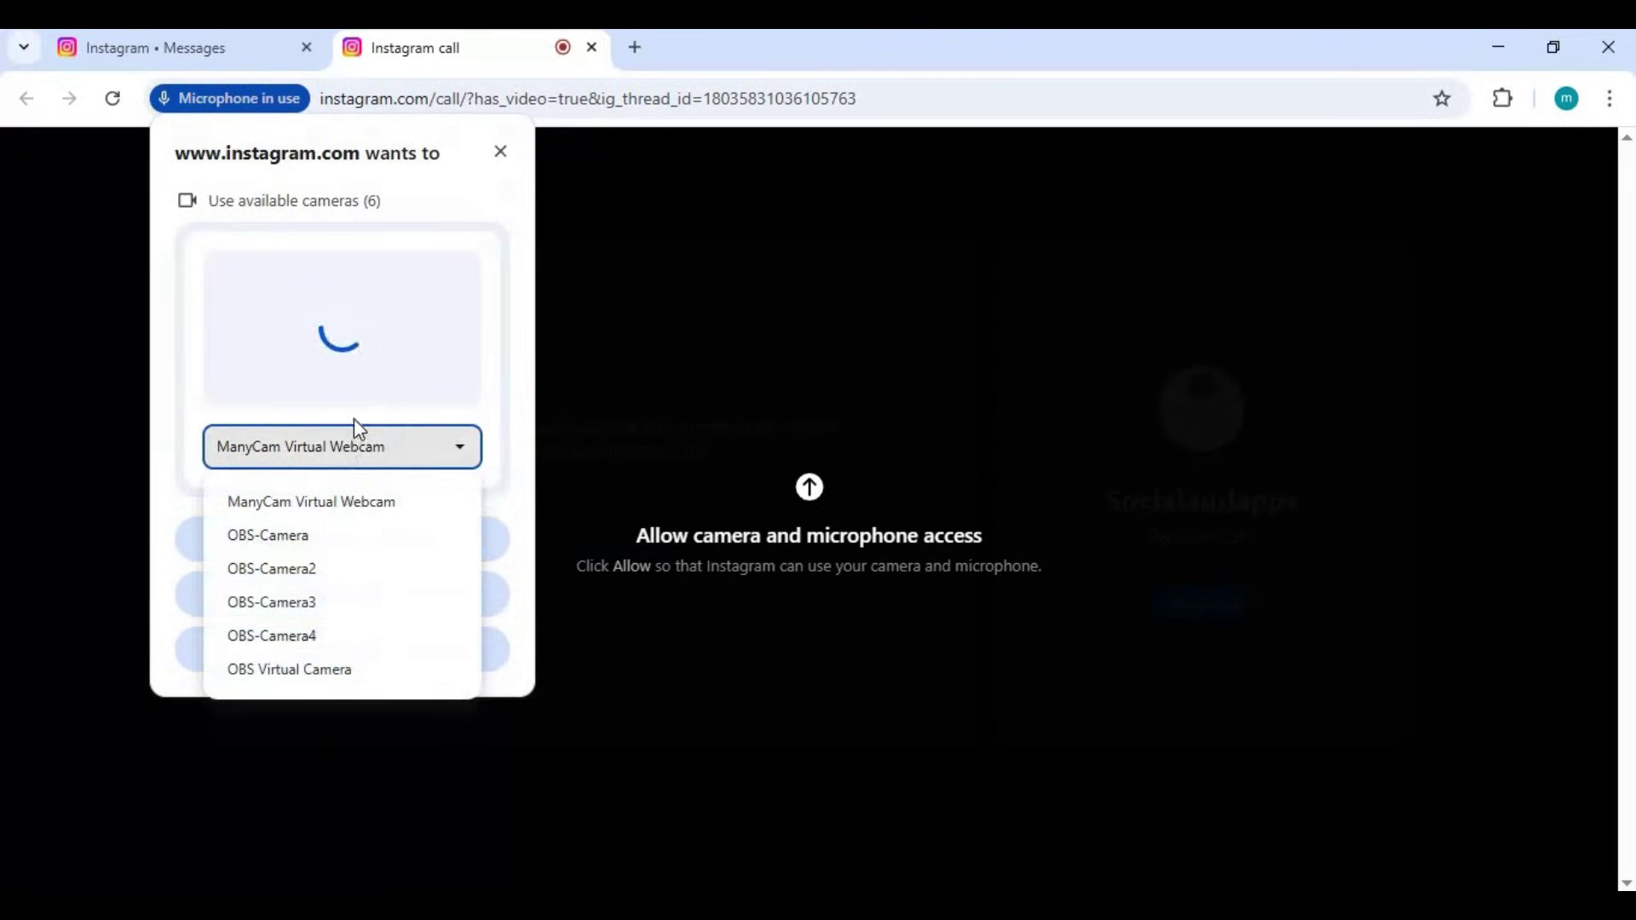
click(282, 670)
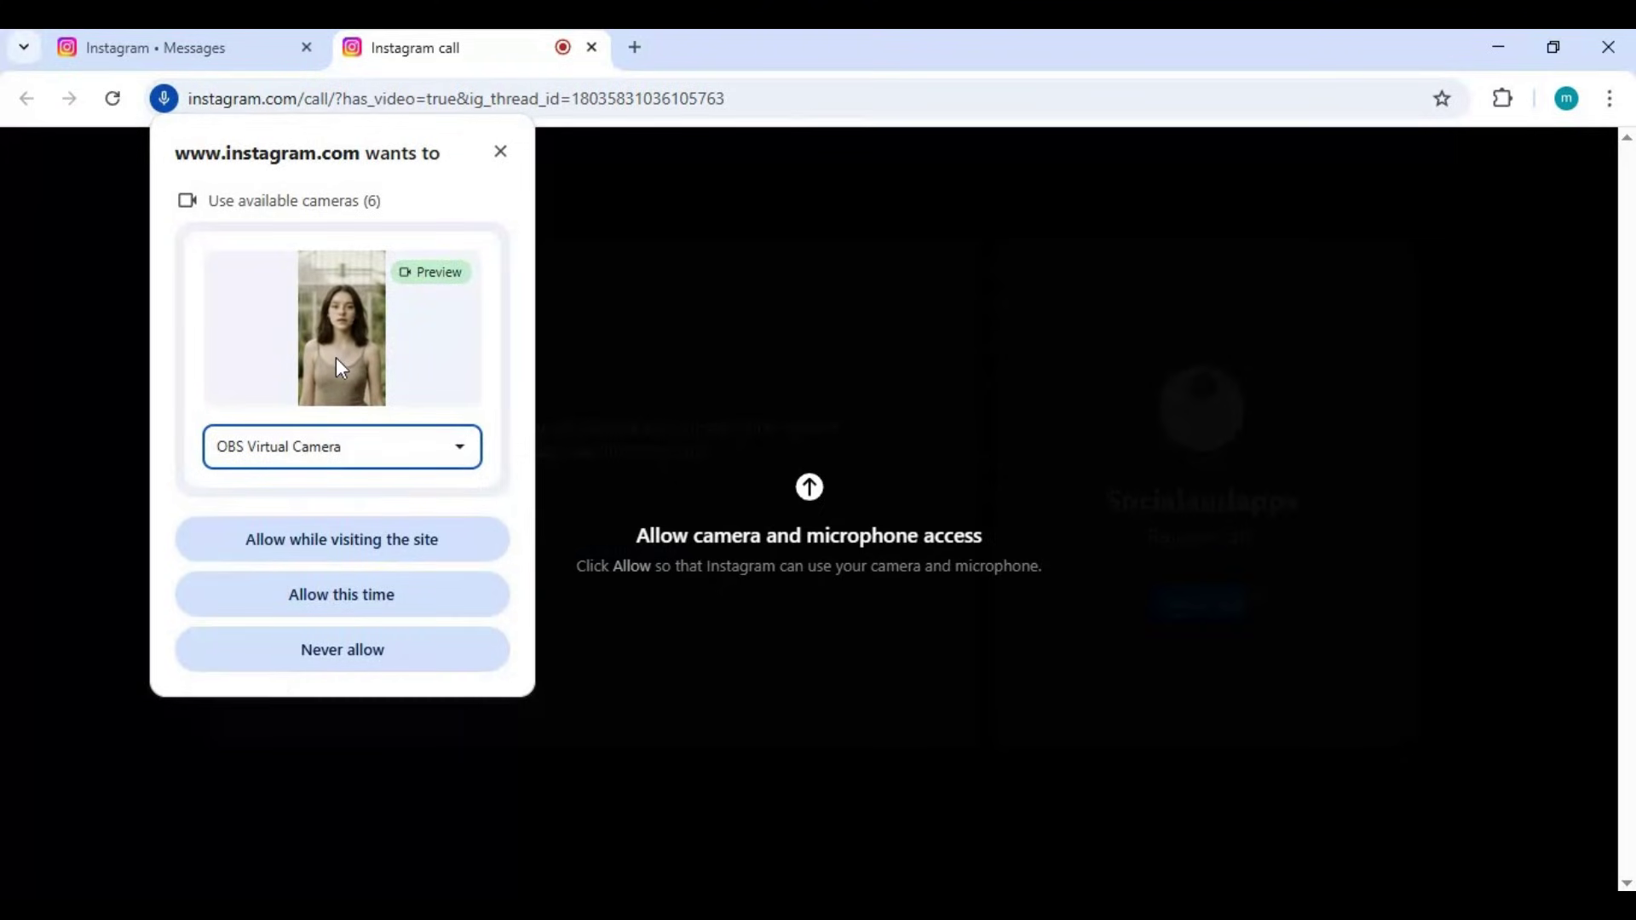
click(332, 596)
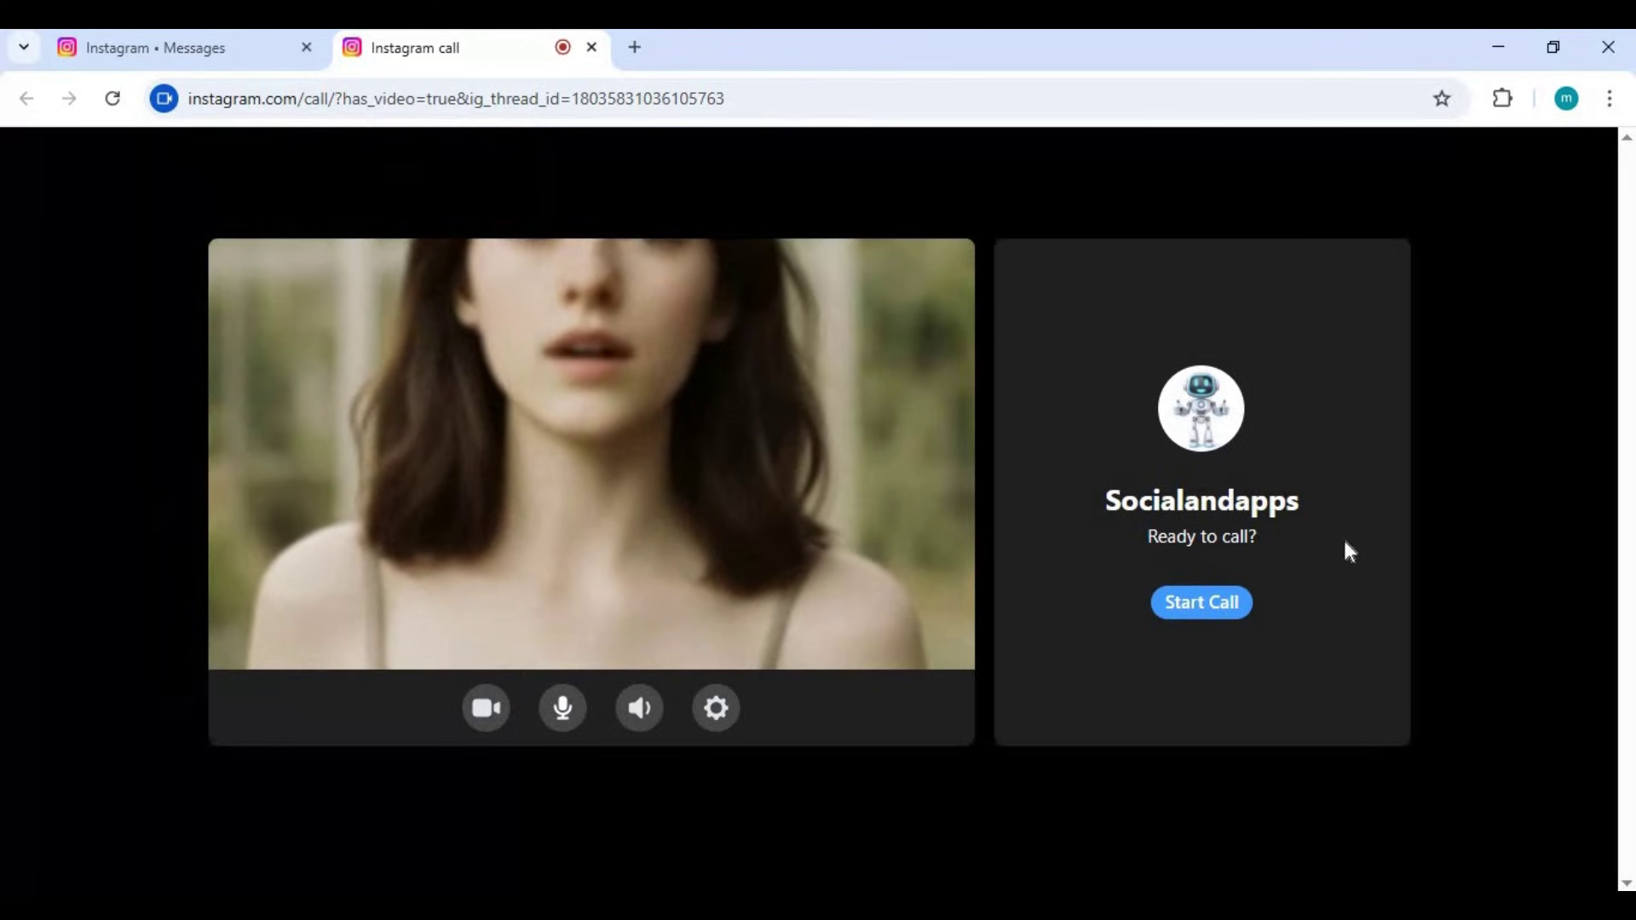